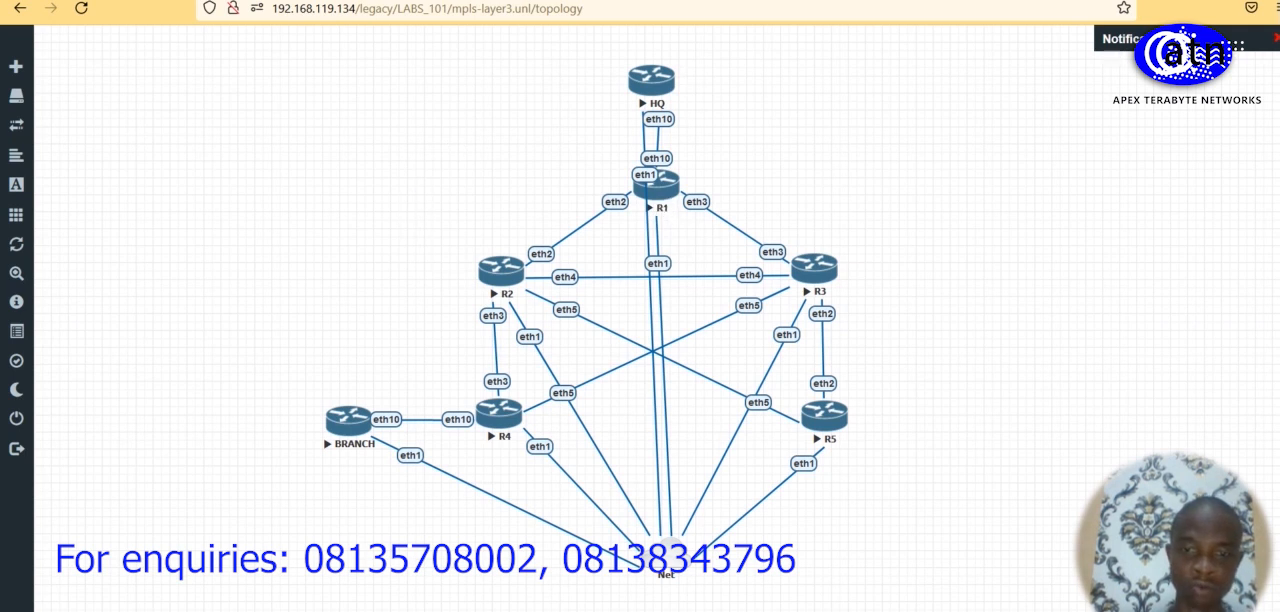
# Step: Switch to the WinBox session of router R1 and open its BGP peer list
pyautogui.moveTo(682, 611)
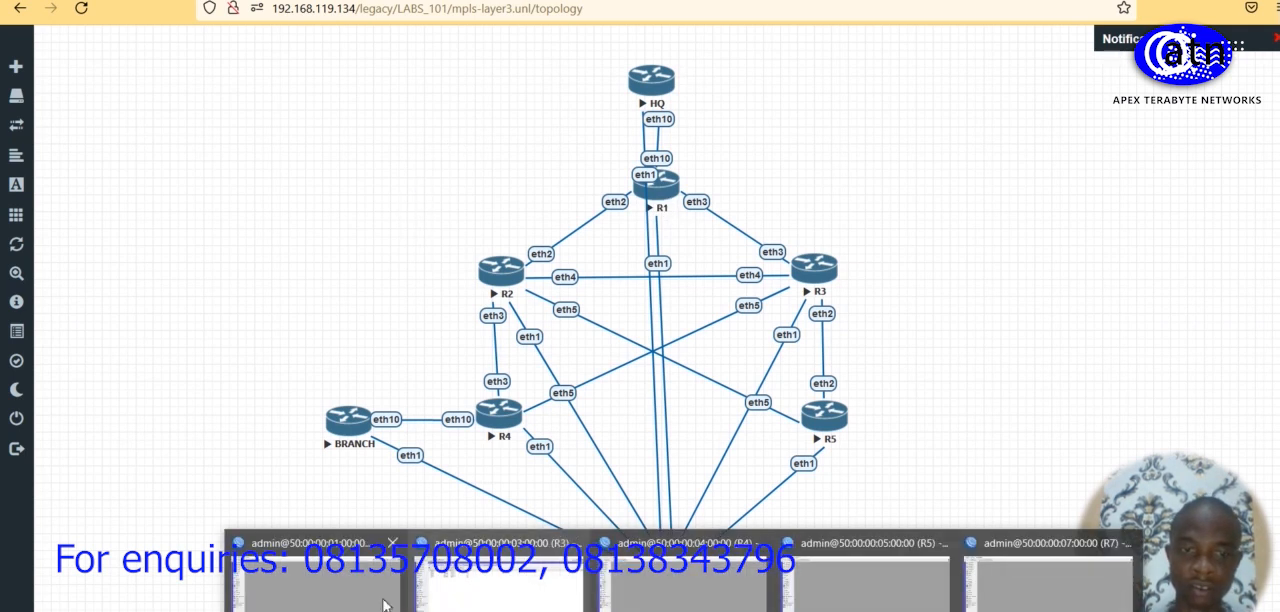
pyautogui.click(340, 580)
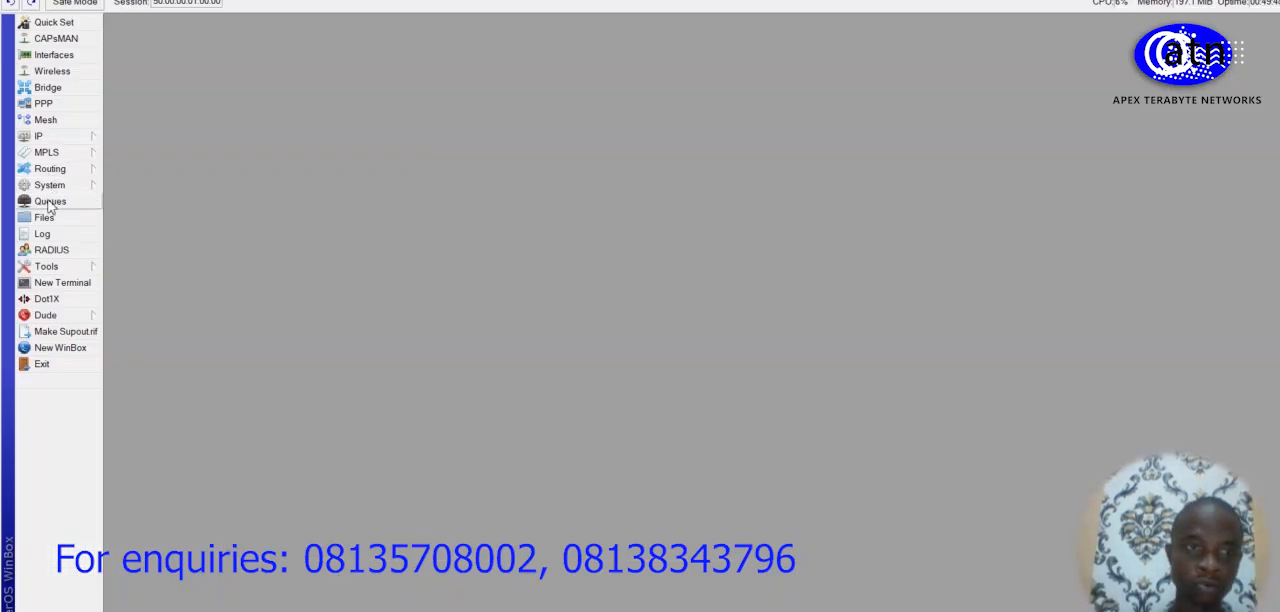
pyautogui.click(60, 169)
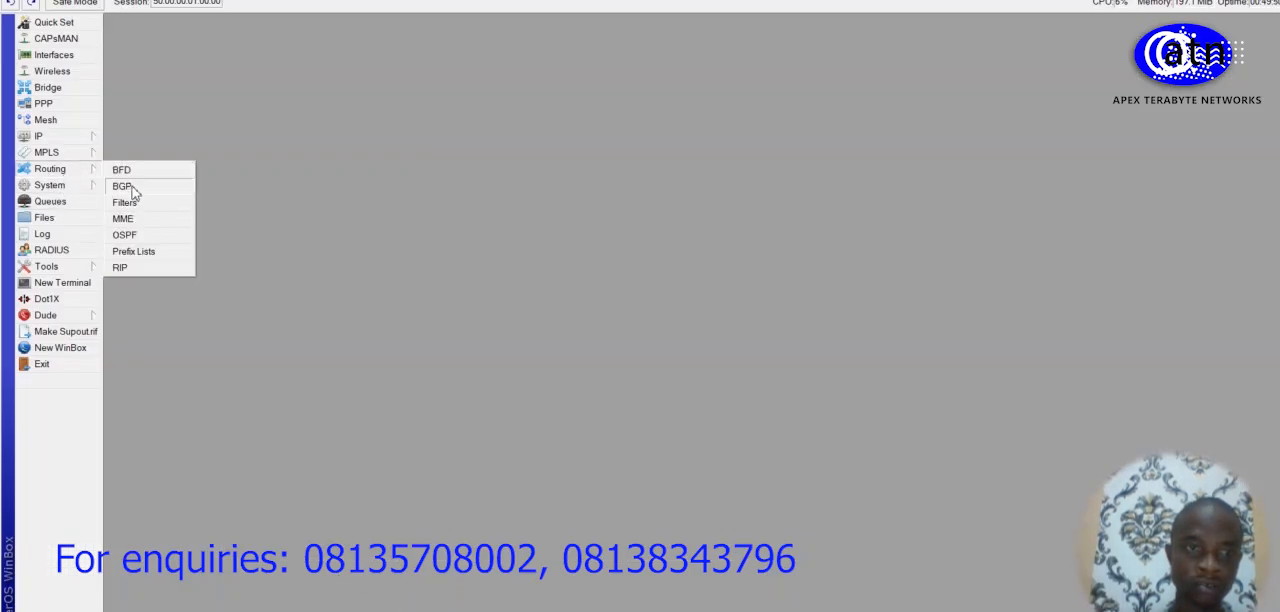
pyautogui.click(123, 187)
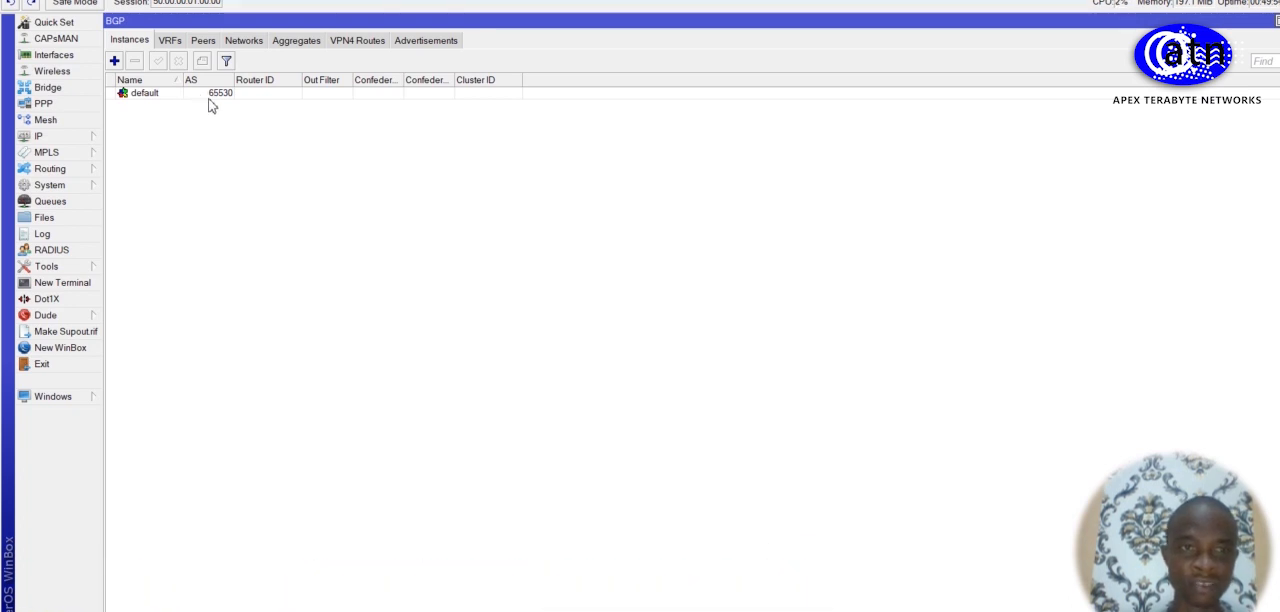
pyautogui.click(202, 42)
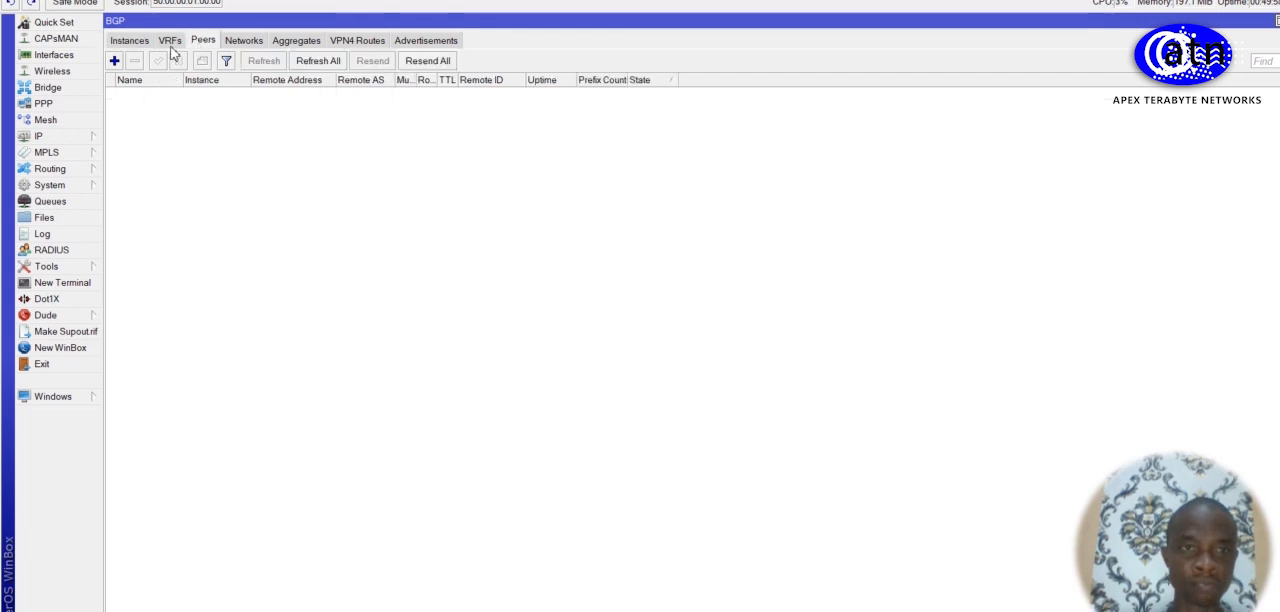
# Step: Start a new BGP peer on R1 with remote address 1.1.1.2 and remote AS 65530
pyautogui.click(115, 62)
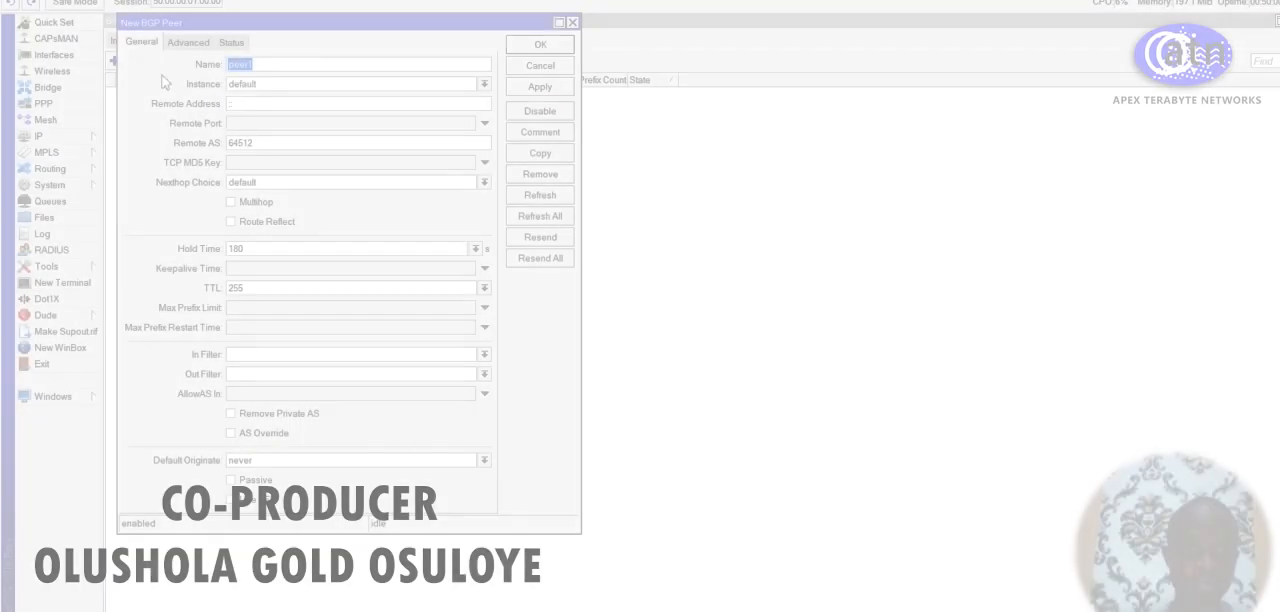
pyautogui.click(250, 106)
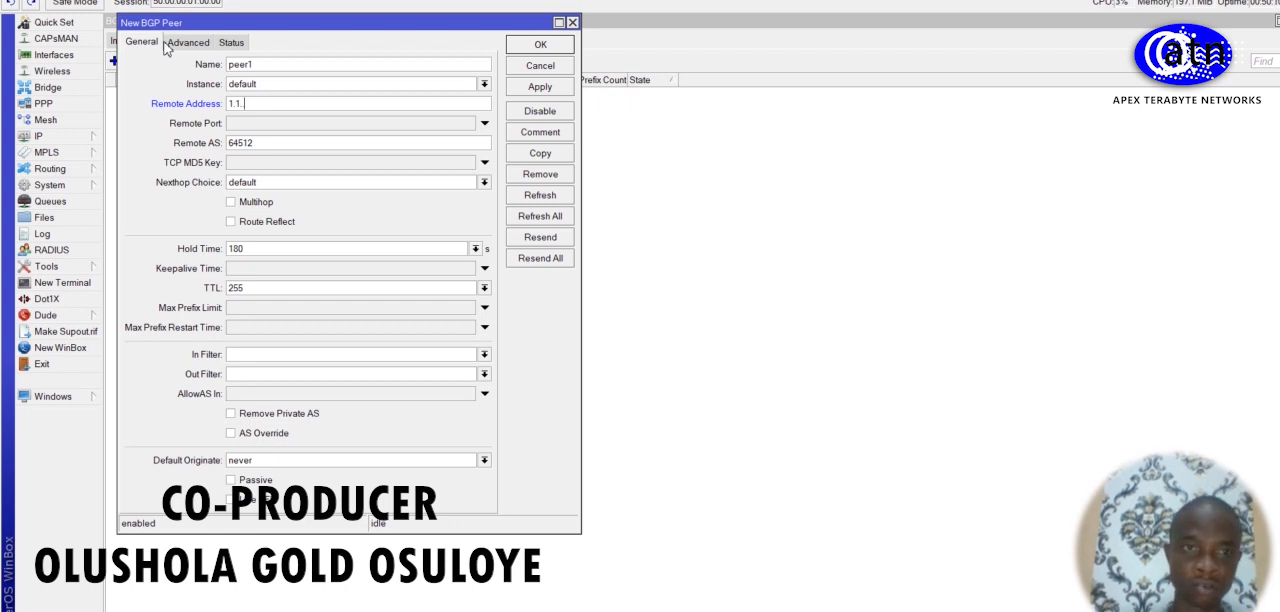
pyautogui.write('0')
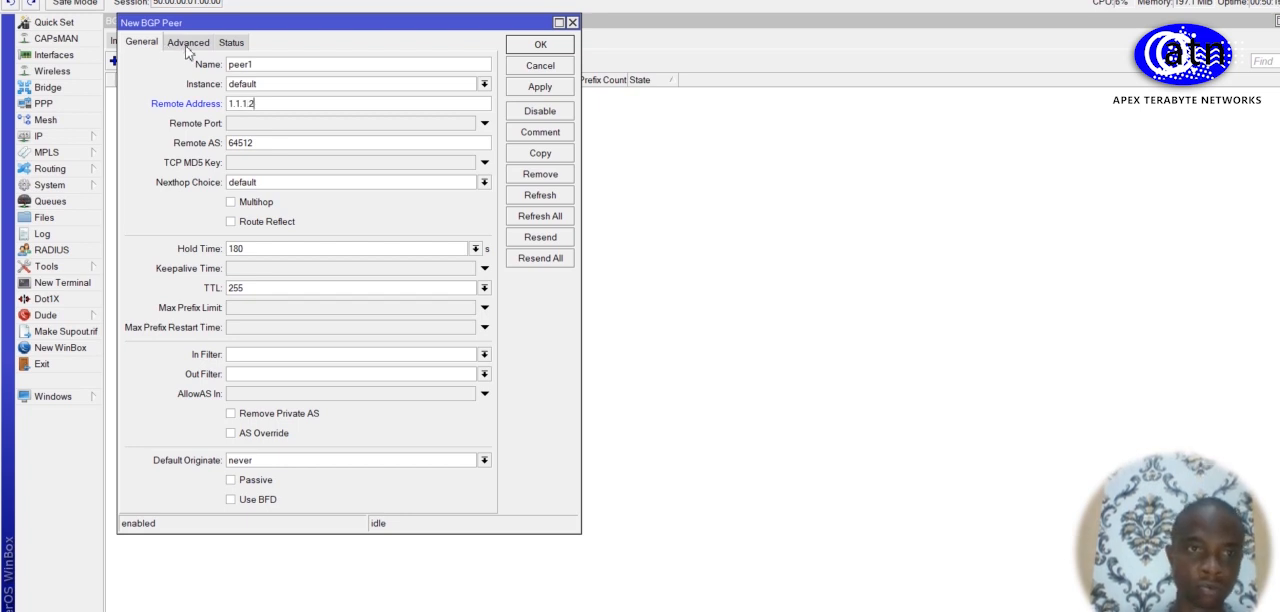
pyautogui.moveTo(255, 20); pyautogui.dragTo(449, 105)
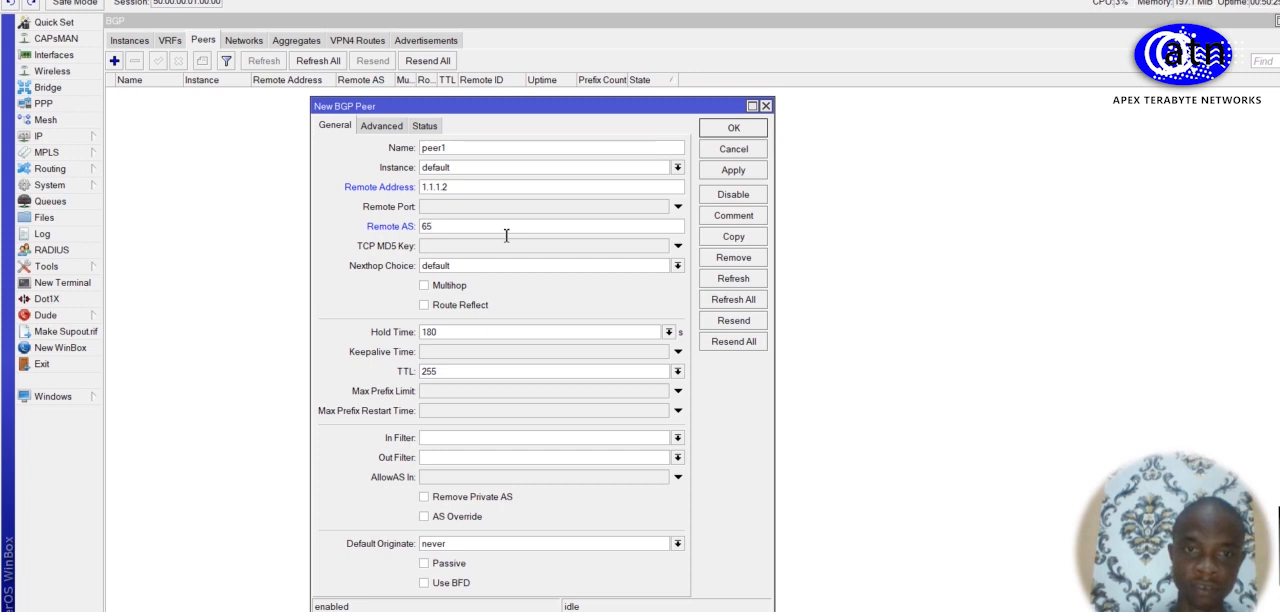
pyautogui.write('0')
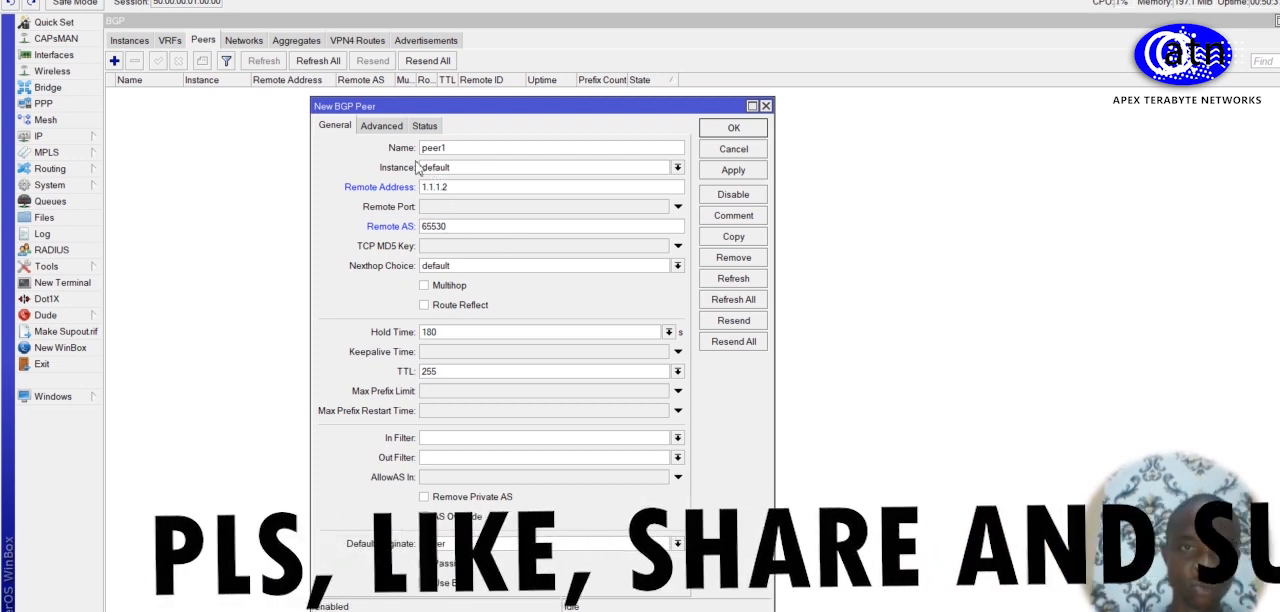
# Step: Set the R1 peer's update source to bridge1 and enable the vpn4, l2vpn and ipv6 address families
pyautogui.click(383, 125)
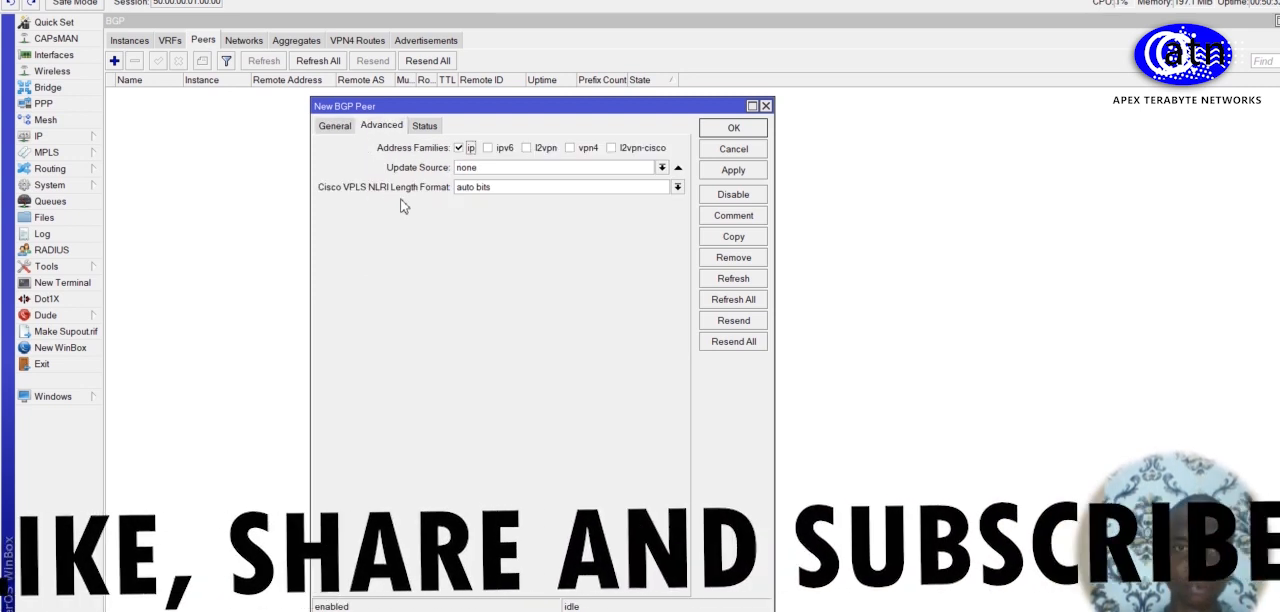
pyautogui.click(662, 168)
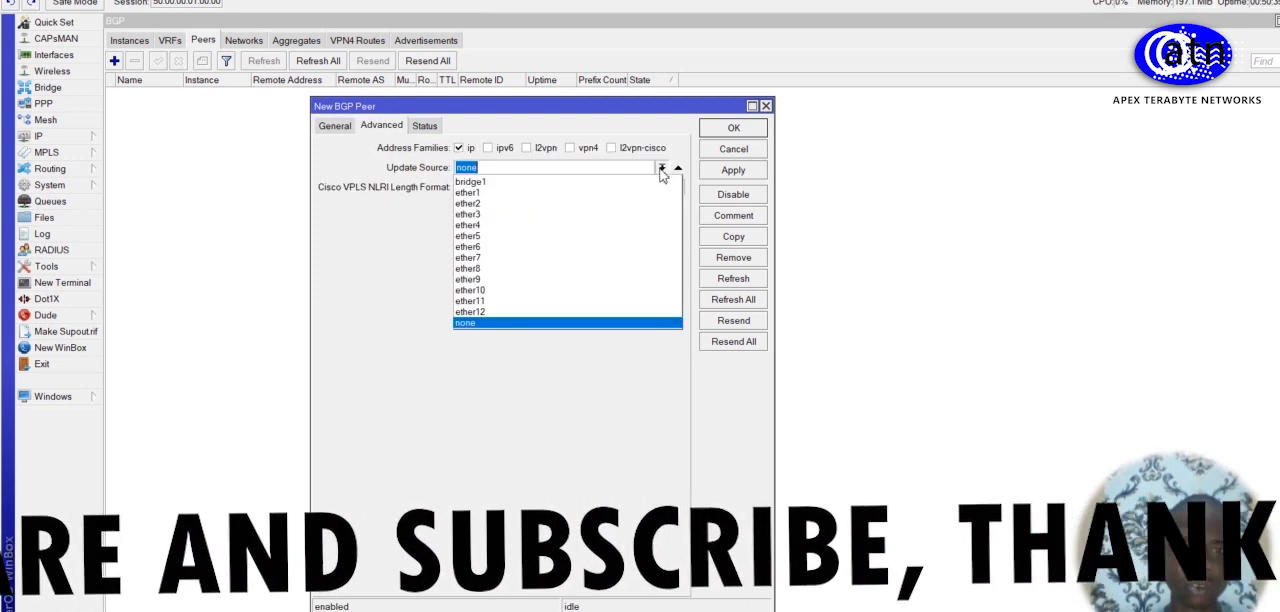
pyautogui.click(627, 183)
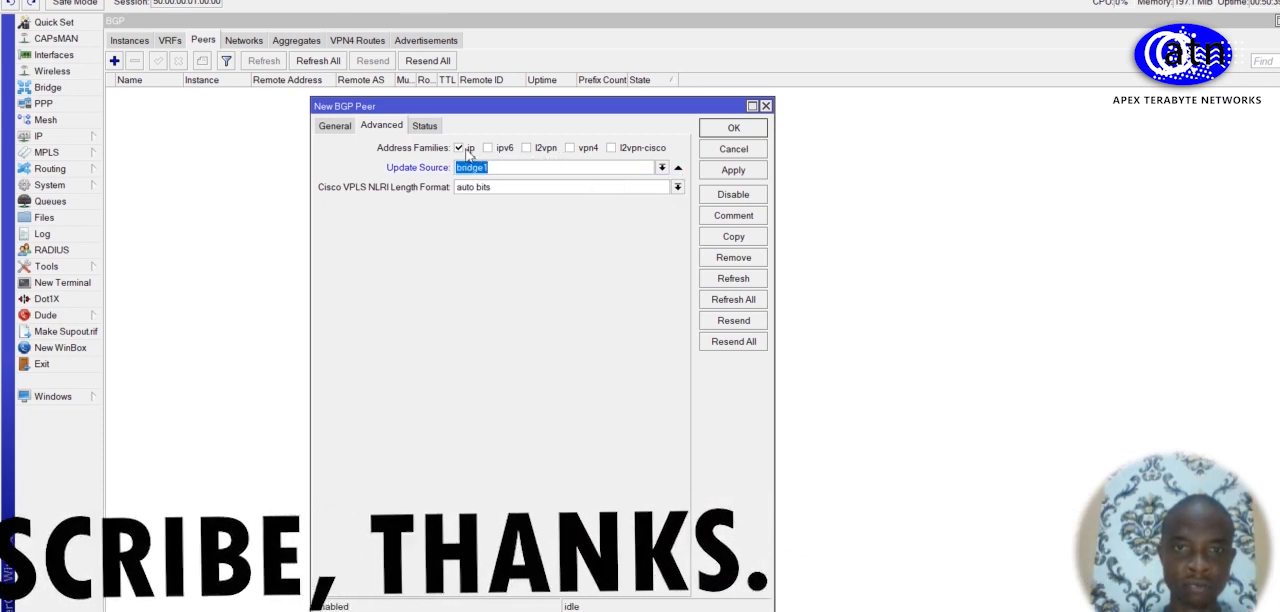
pyautogui.click(570, 149)
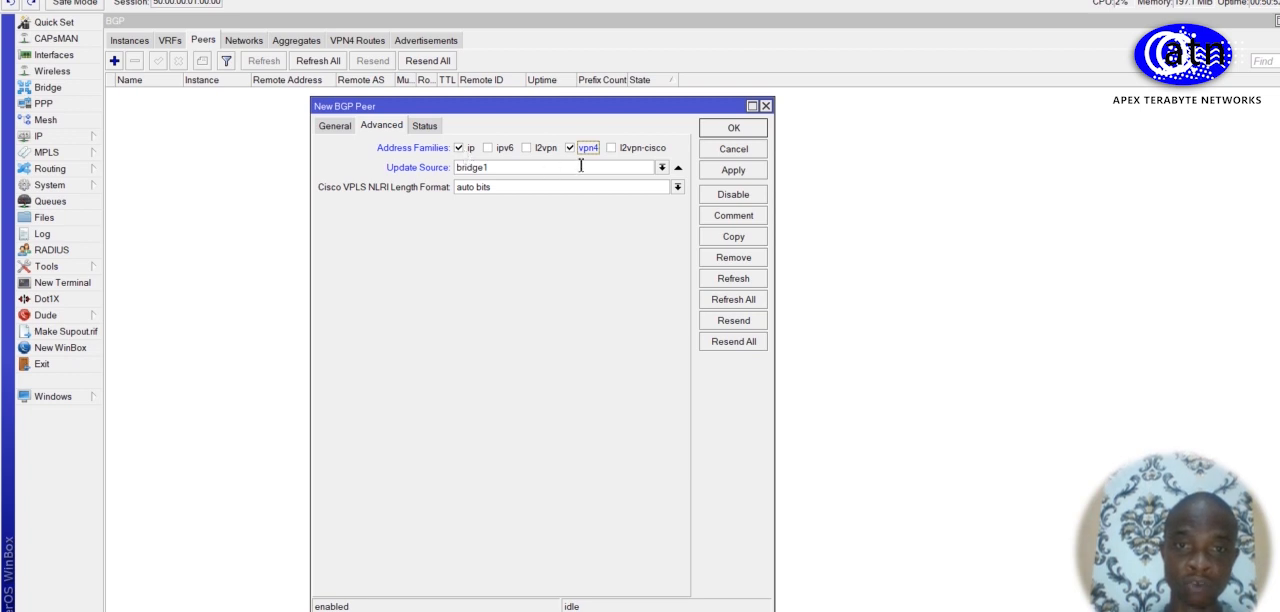
pyautogui.click(526, 148)
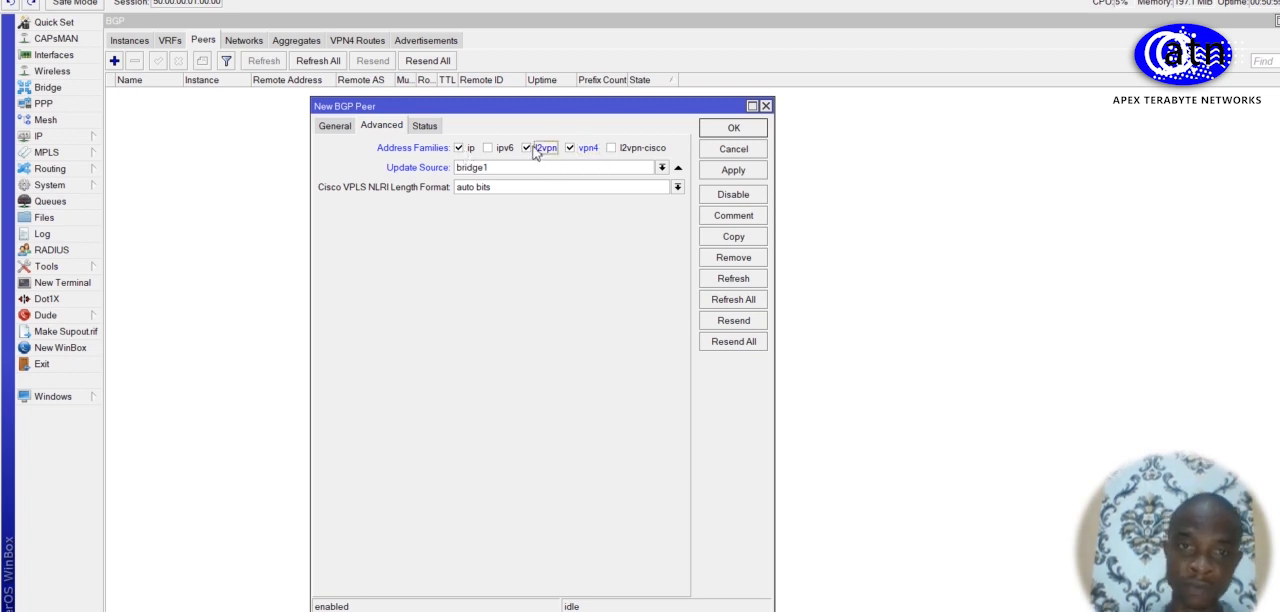
pyautogui.click(488, 148)
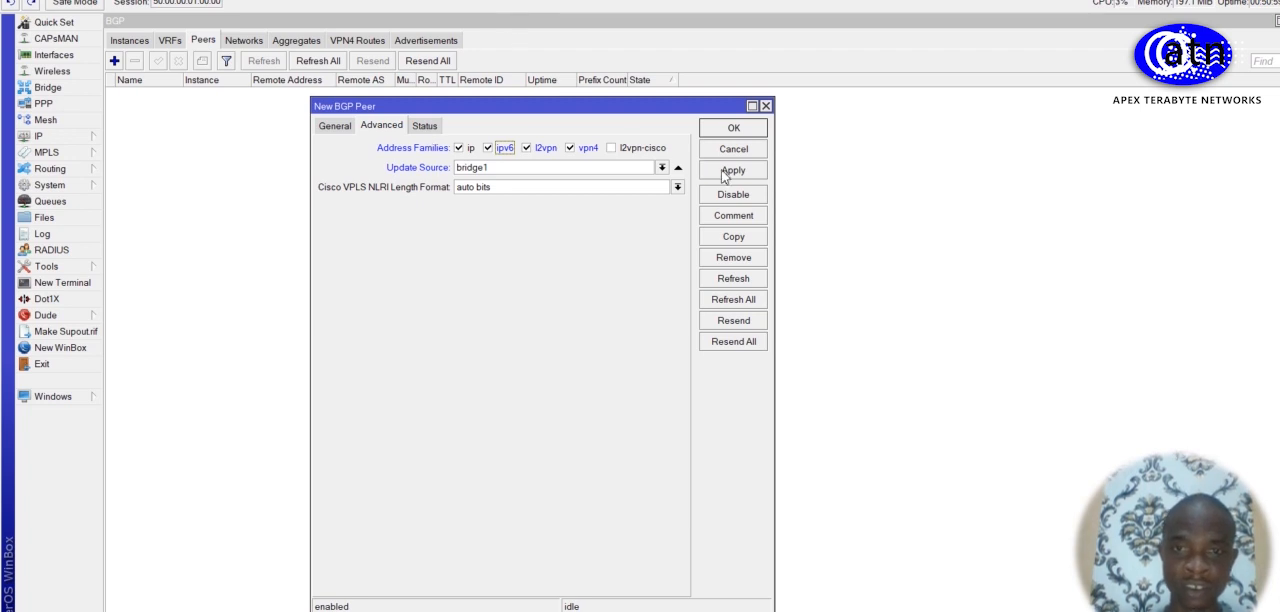
# Step: Apply and save the new BGP peer on R1, and return to the BGP instances list
pyautogui.click(337, 127)
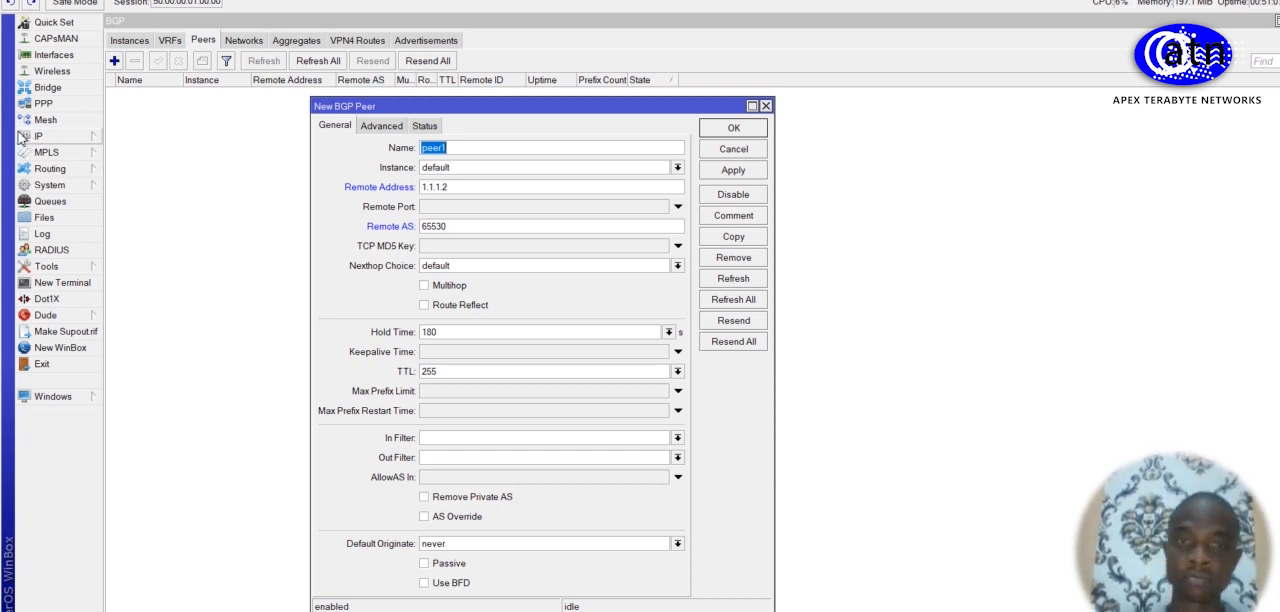
pyautogui.click(735, 175)
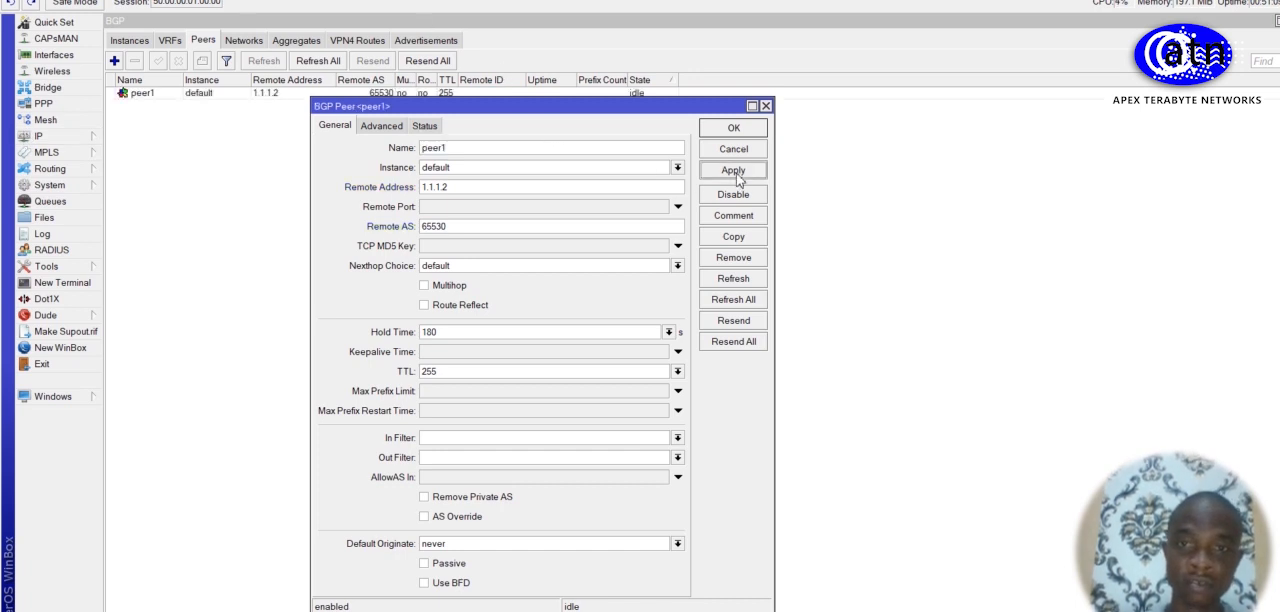
pyautogui.click(734, 130)
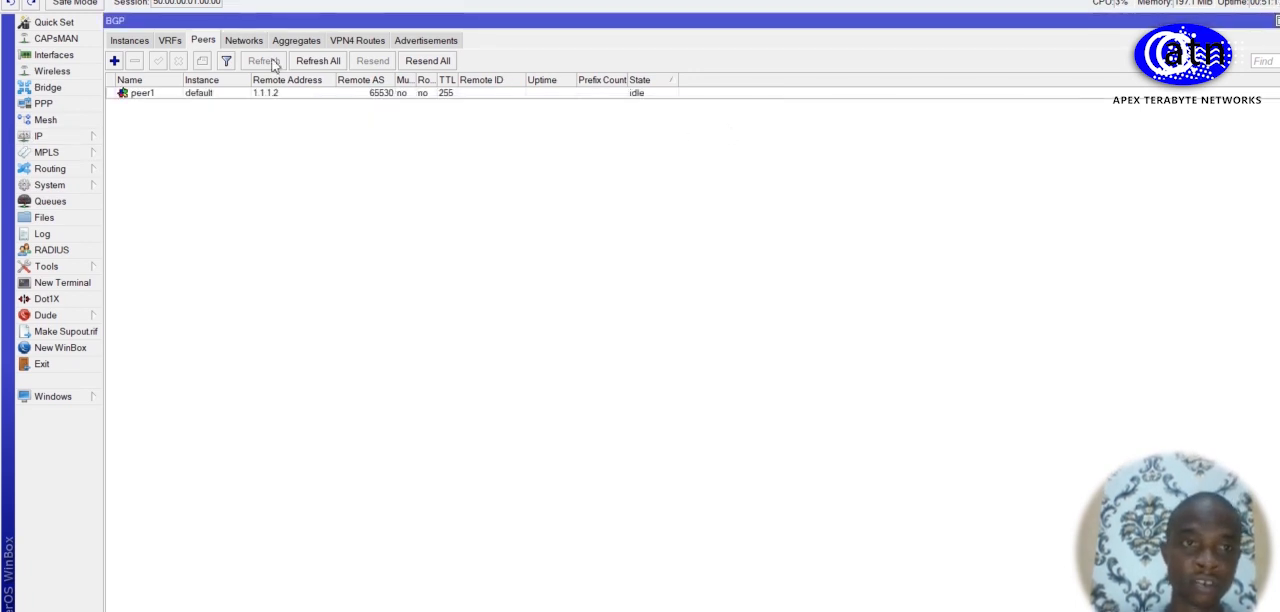
pyautogui.click(134, 42)
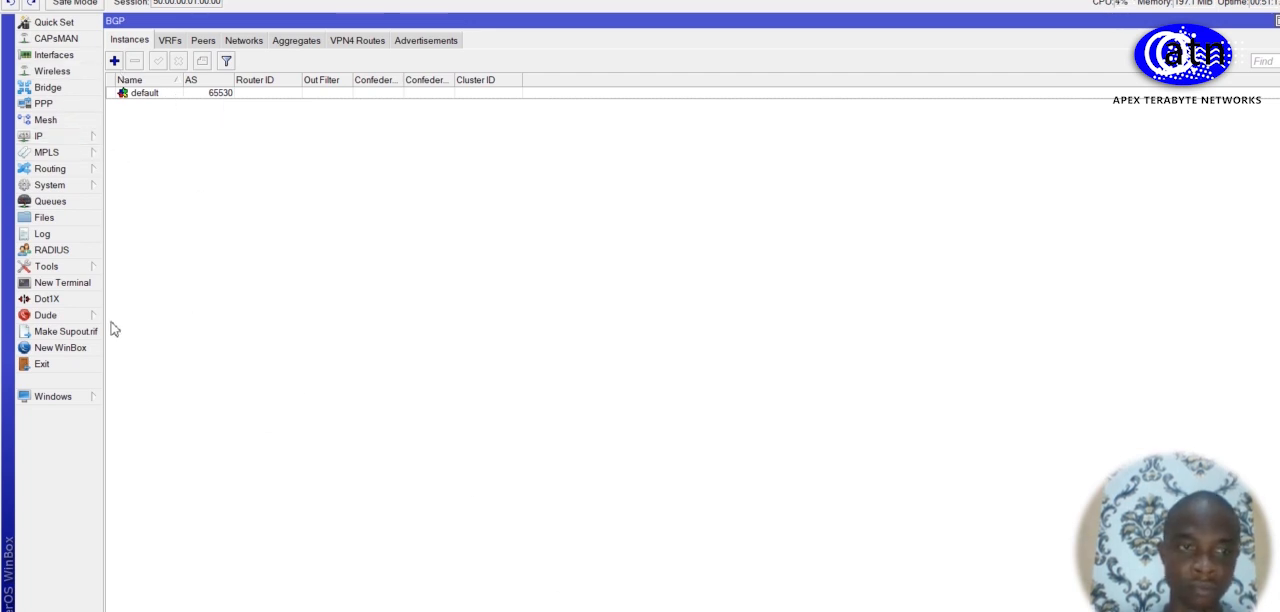
# Step: Connect to neighbor R2 in a new WinBox session and open its BGP peer list
pyautogui.click(84, 348)
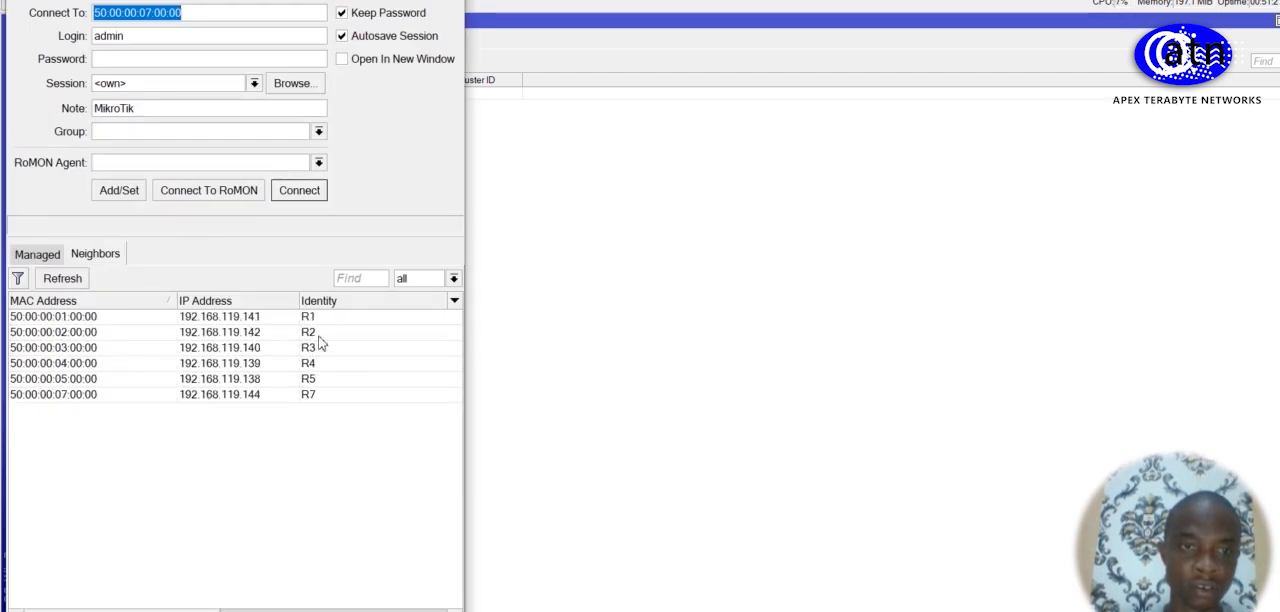
pyautogui.click(310, 333)
pyautogui.click(298, 189)
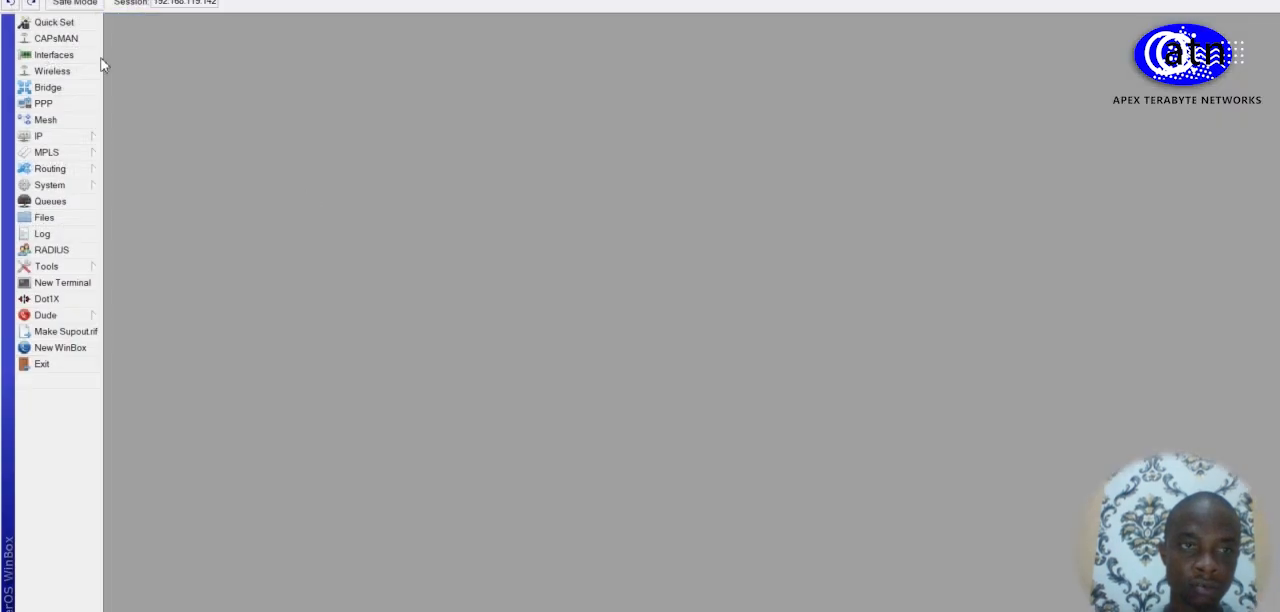
pyautogui.click(62, 170)
pyautogui.click(160, 190)
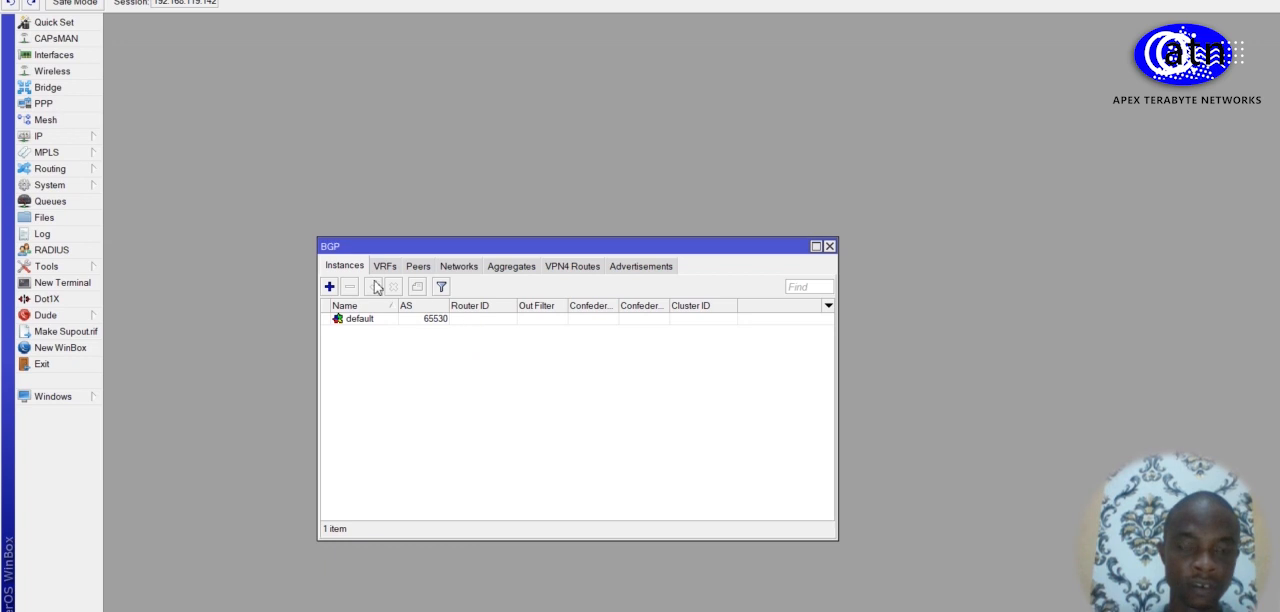
pyautogui.click(418, 267)
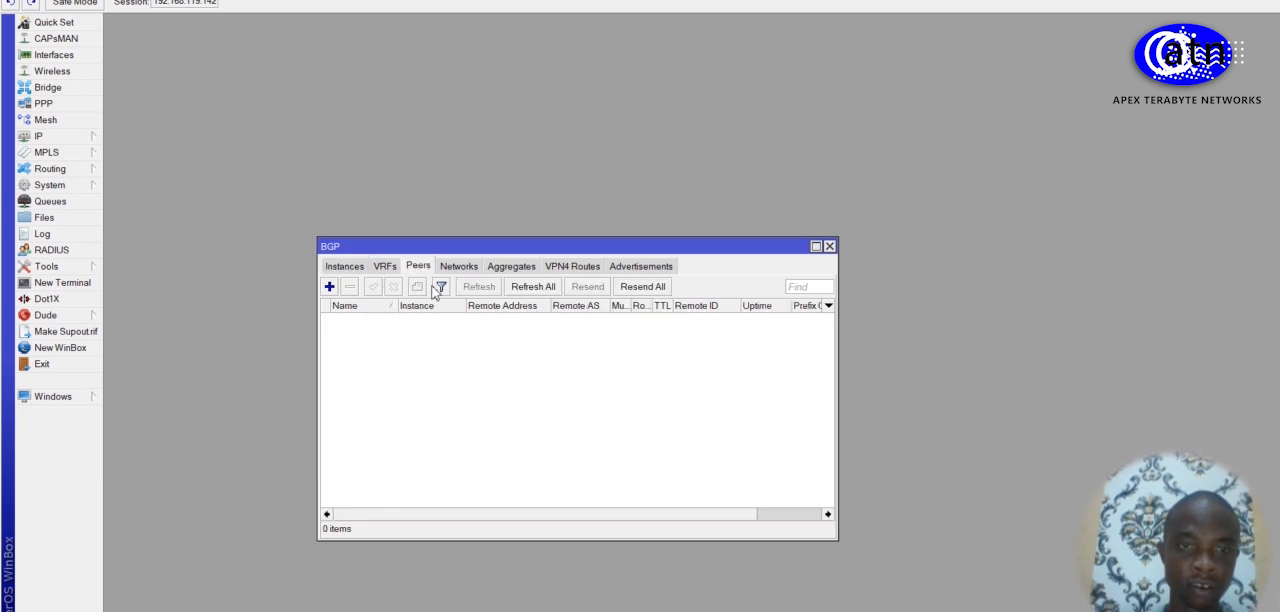
# Step: Start a new BGP peer on R2 with remote AS 65530, remote address 1.1.1.1 and Route Reflect enabled
pyautogui.click(329, 287)
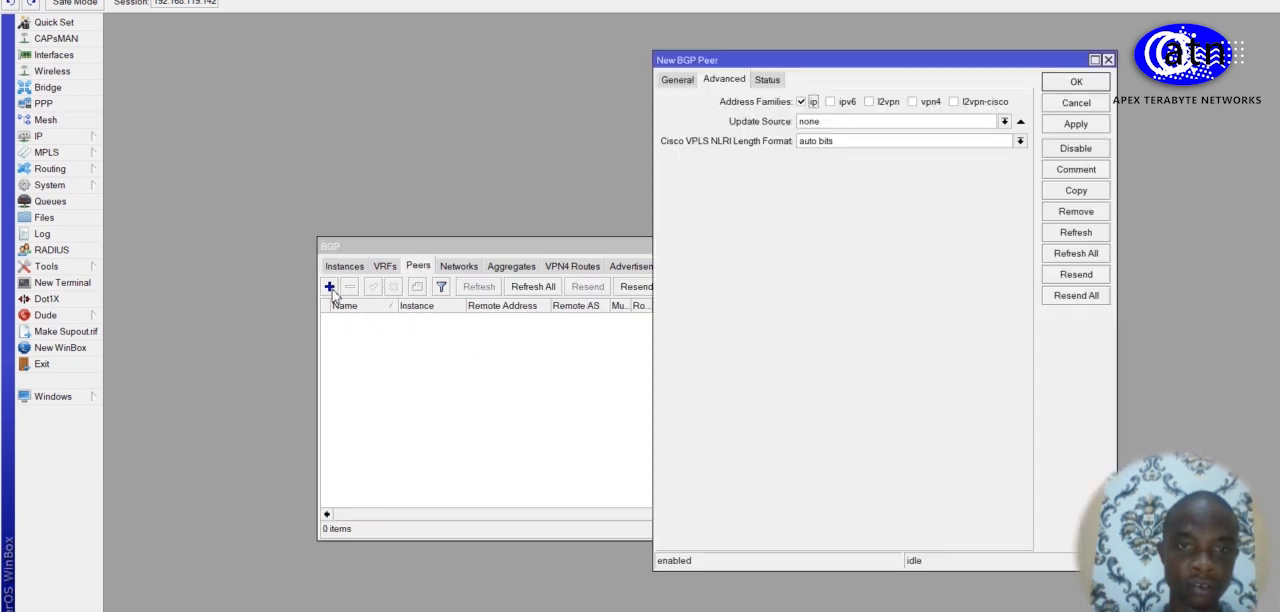
pyautogui.click(677, 80)
pyautogui.doubleClick(803, 186)
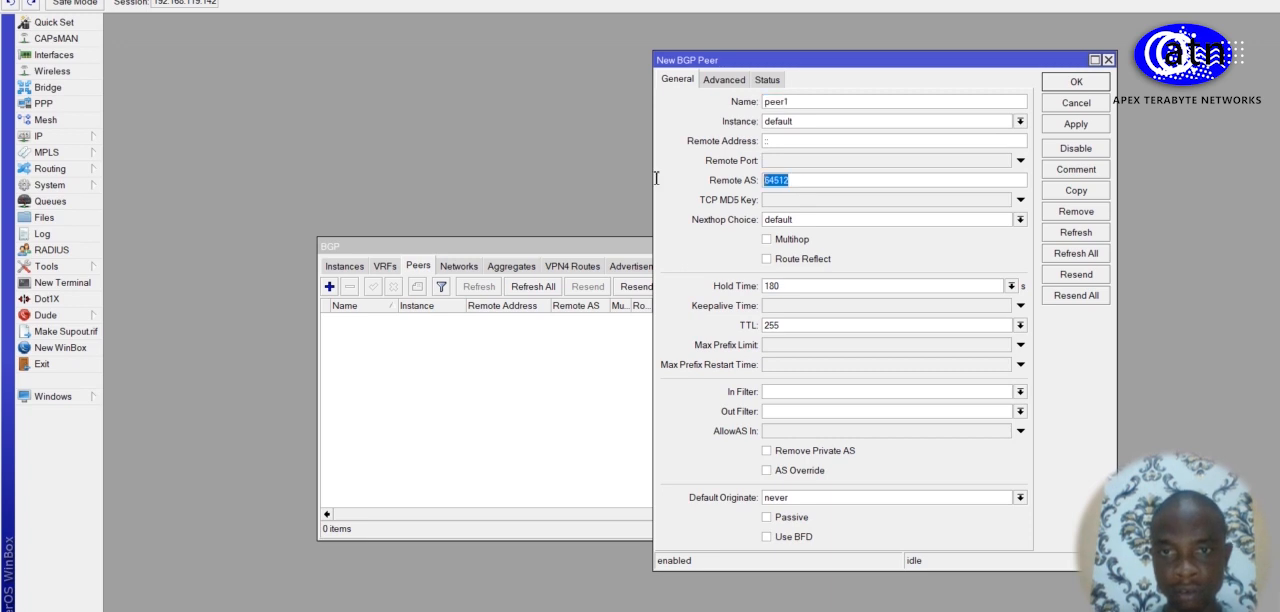
pyautogui.write('65530')
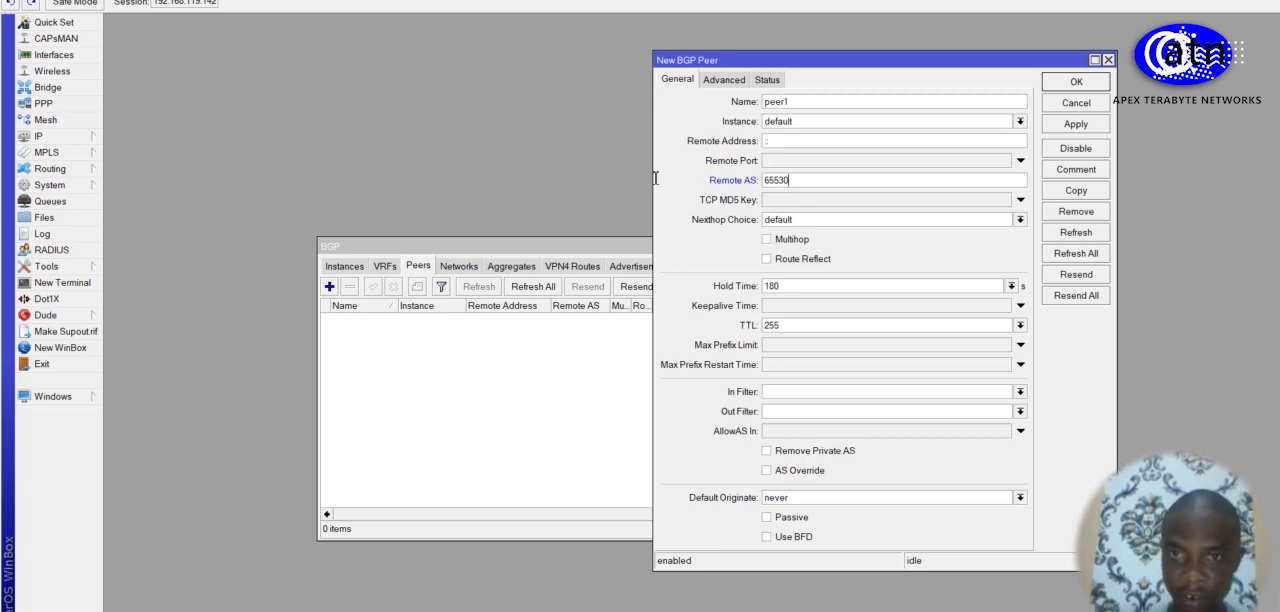
pyautogui.doubleClick(784, 141)
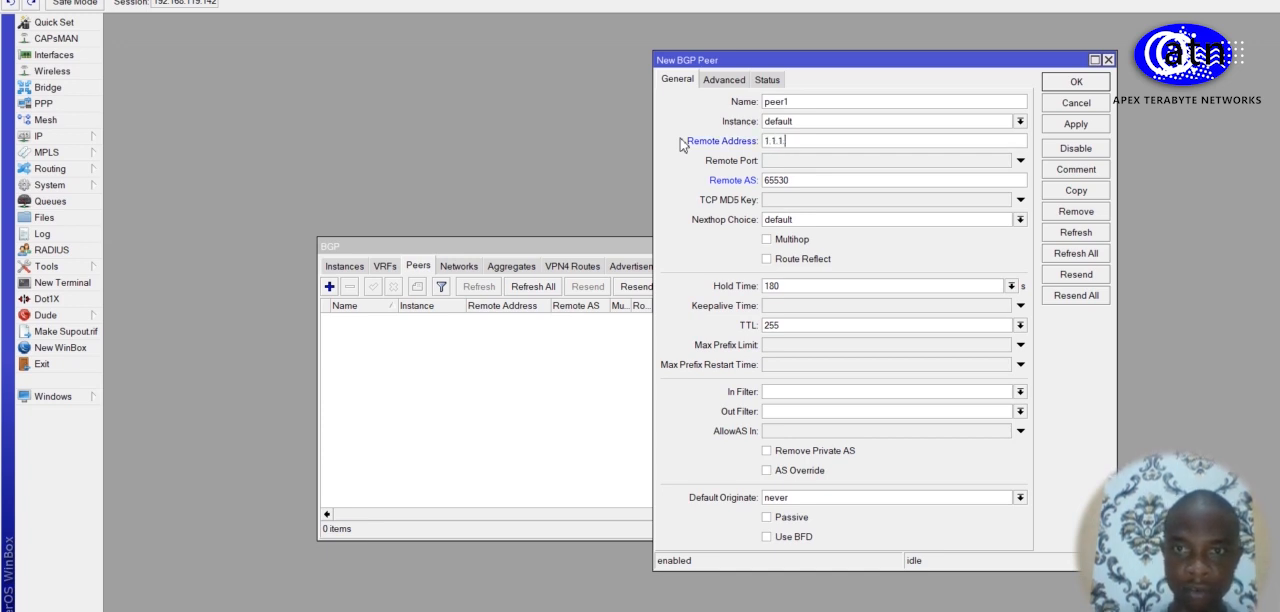
pyautogui.click(768, 261)
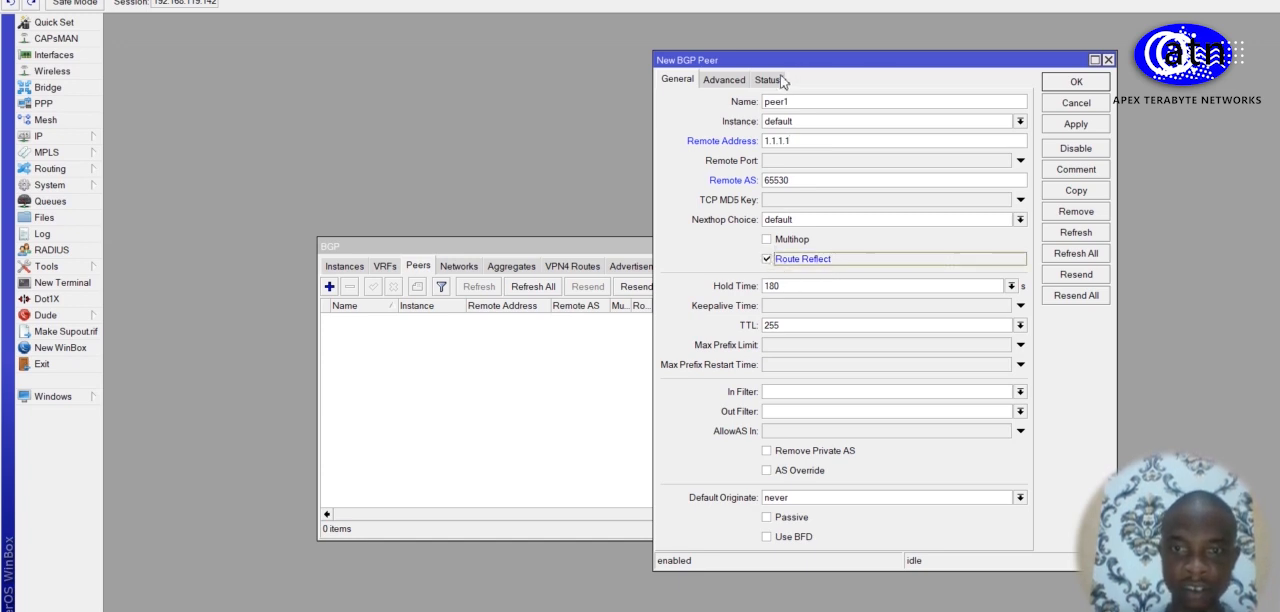
# Step: Enable the ipv6, l2vpn and vpn4 address families for the R2 peer and set its update source to bridge1
pyautogui.click(730, 82)
pyautogui.click(830, 102)
pyautogui.click(870, 102)
pyautogui.click(919, 103)
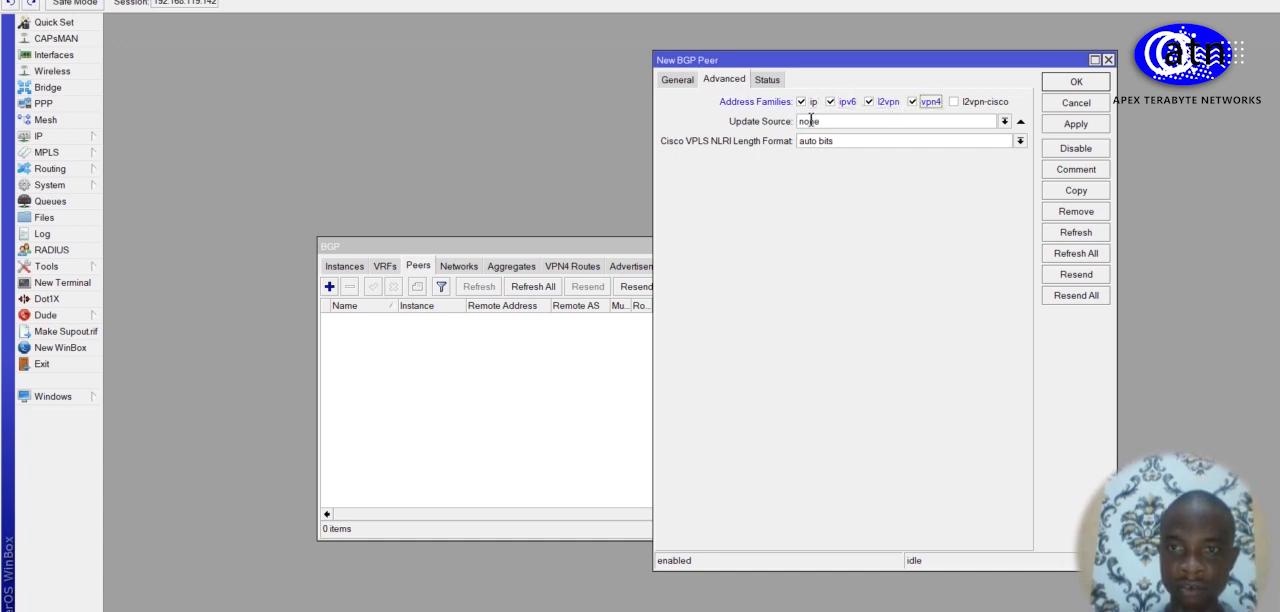
pyautogui.click(1004, 121)
pyautogui.click(944, 137)
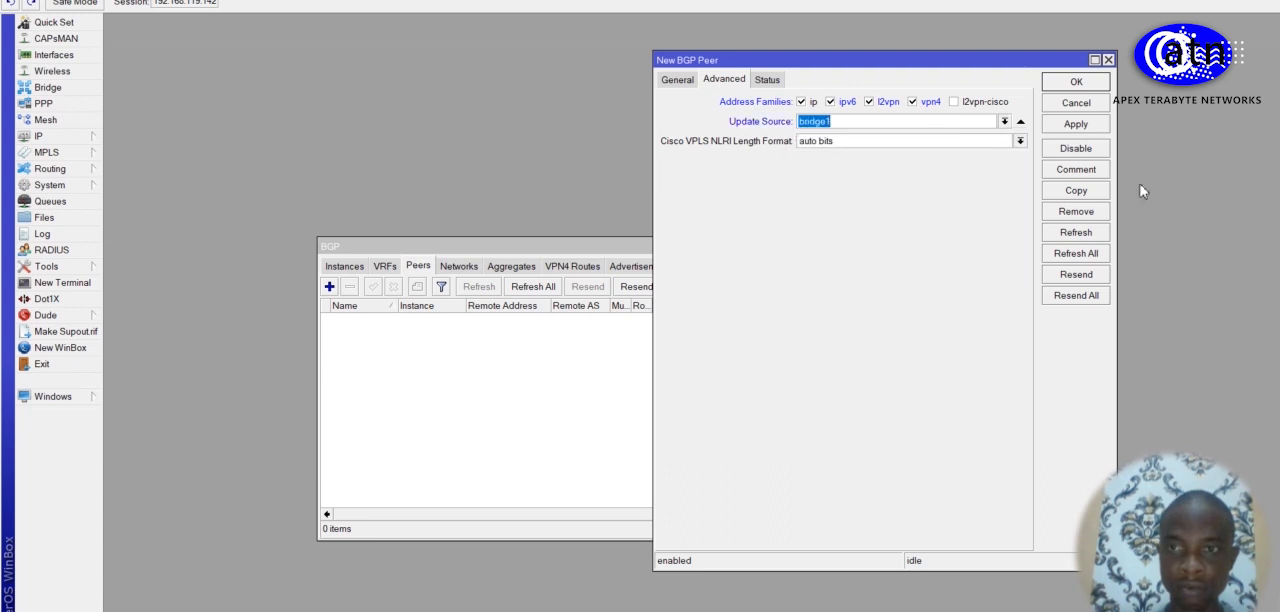
# Step: Apply and save the new BGP peer on R2, and check R2's BGP instances and peer list
pyautogui.click(1076, 124)
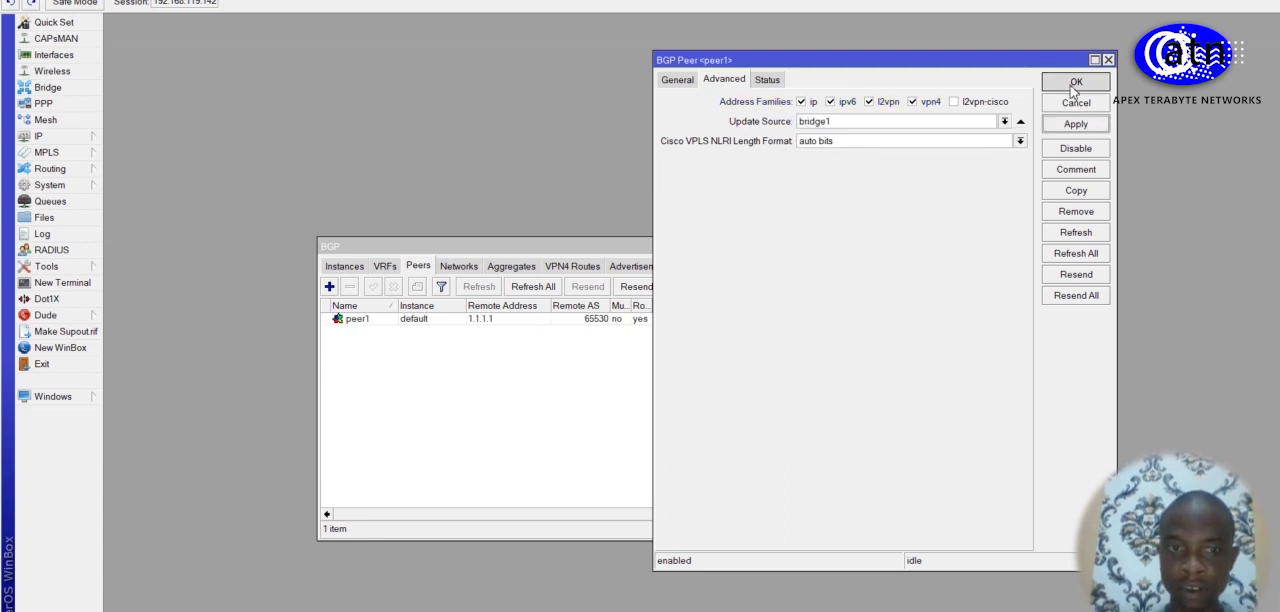
pyautogui.click(1073, 86)
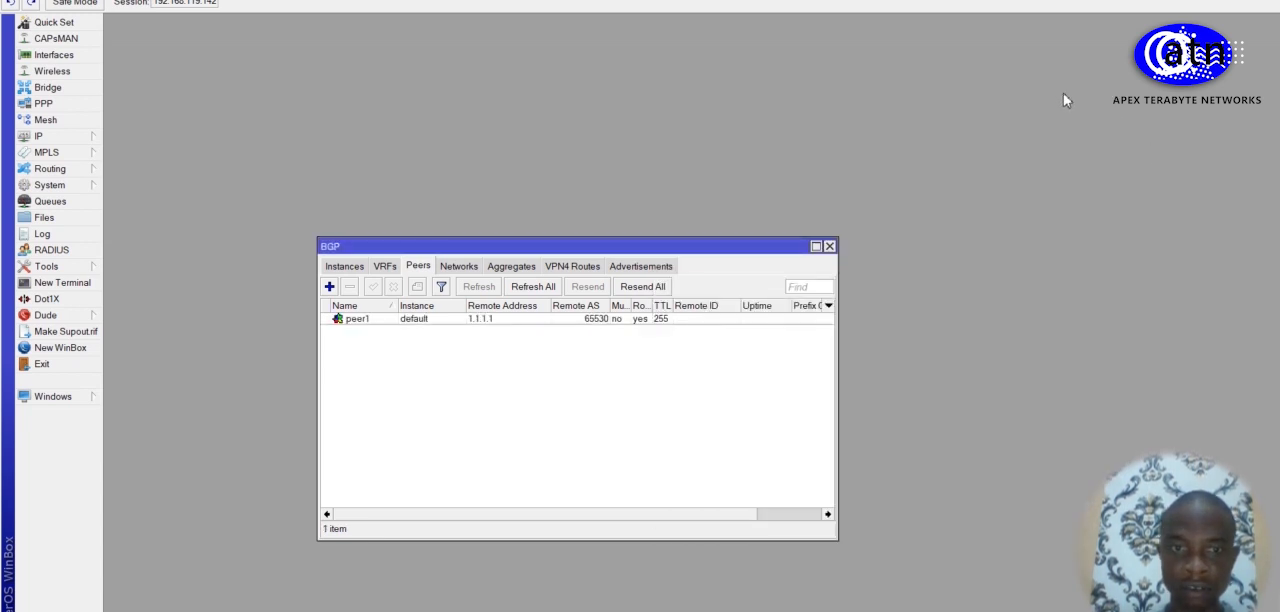
pyautogui.click(347, 268)
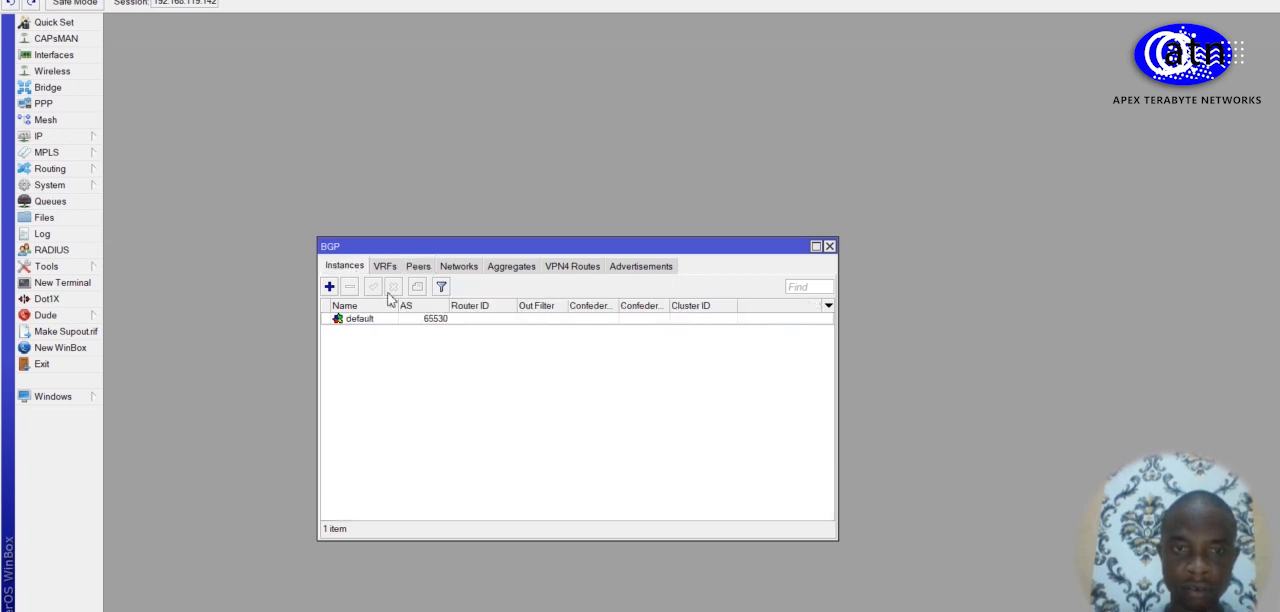
pyautogui.click(386, 268)
pyautogui.click(418, 268)
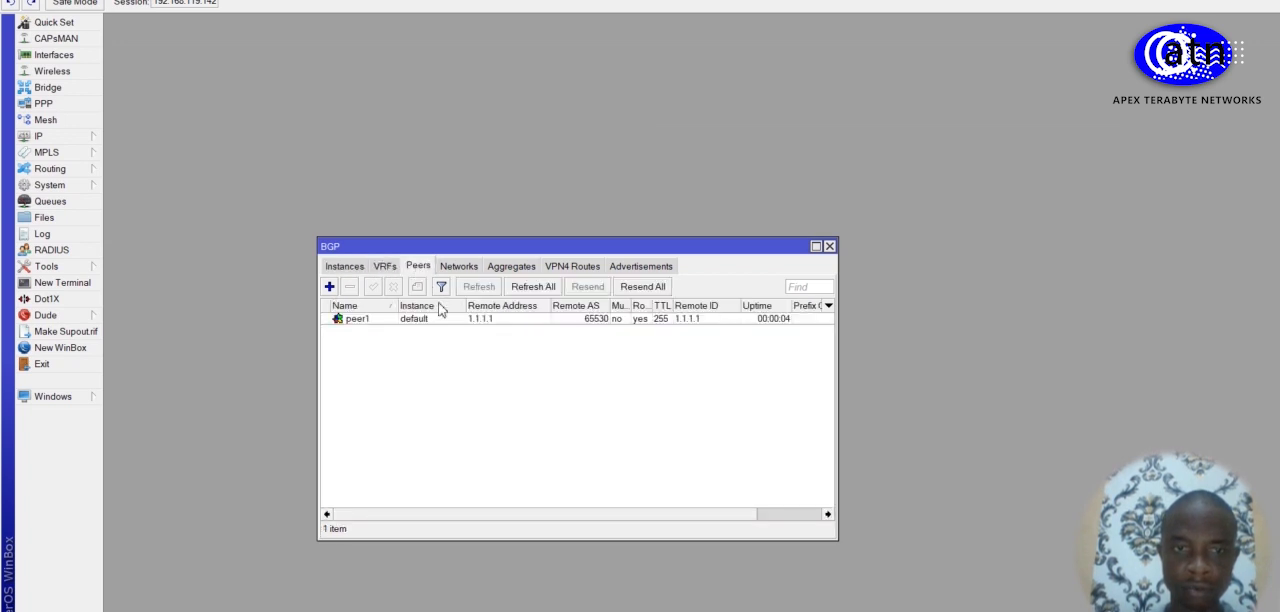
# Step: Rename R2's BGP peer with remote address 1.1.1.1 to peer_R1 and save it
pyautogui.doubleClick(433, 320)
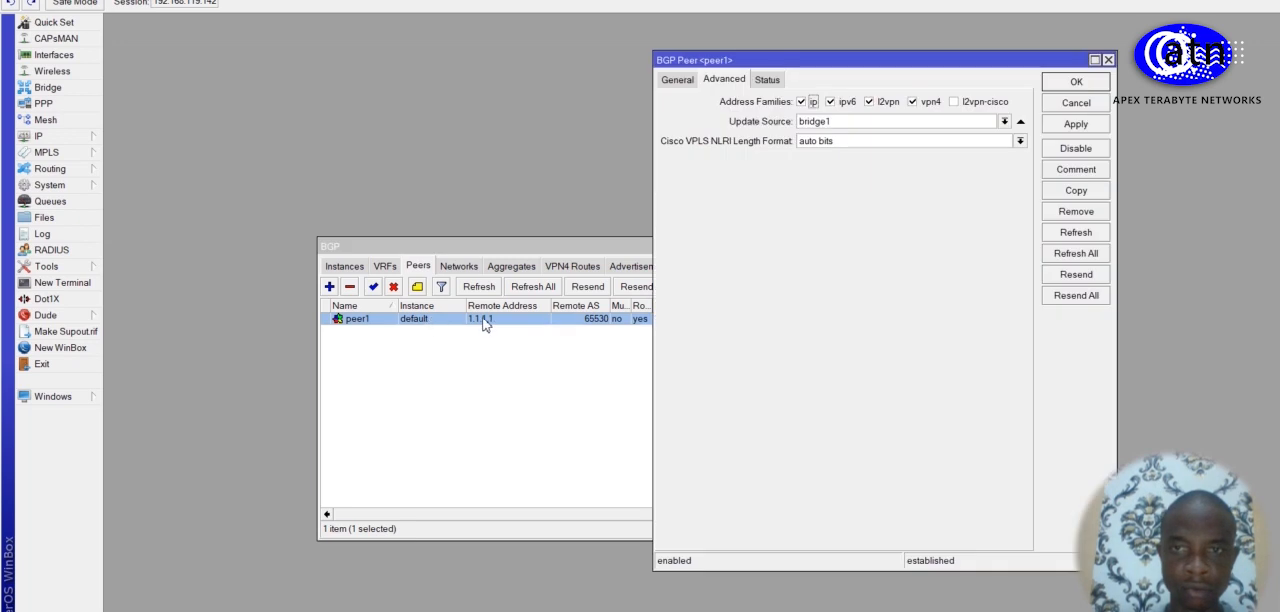
pyautogui.click(687, 79)
pyautogui.click(1079, 79)
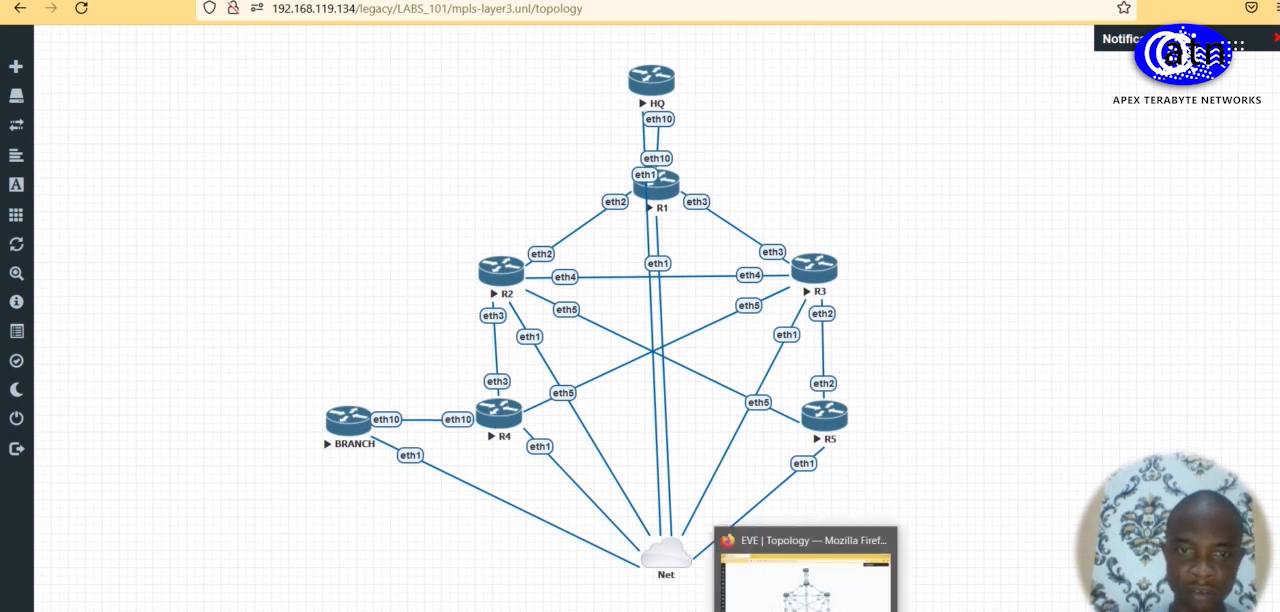
pyautogui.click(806, 611)
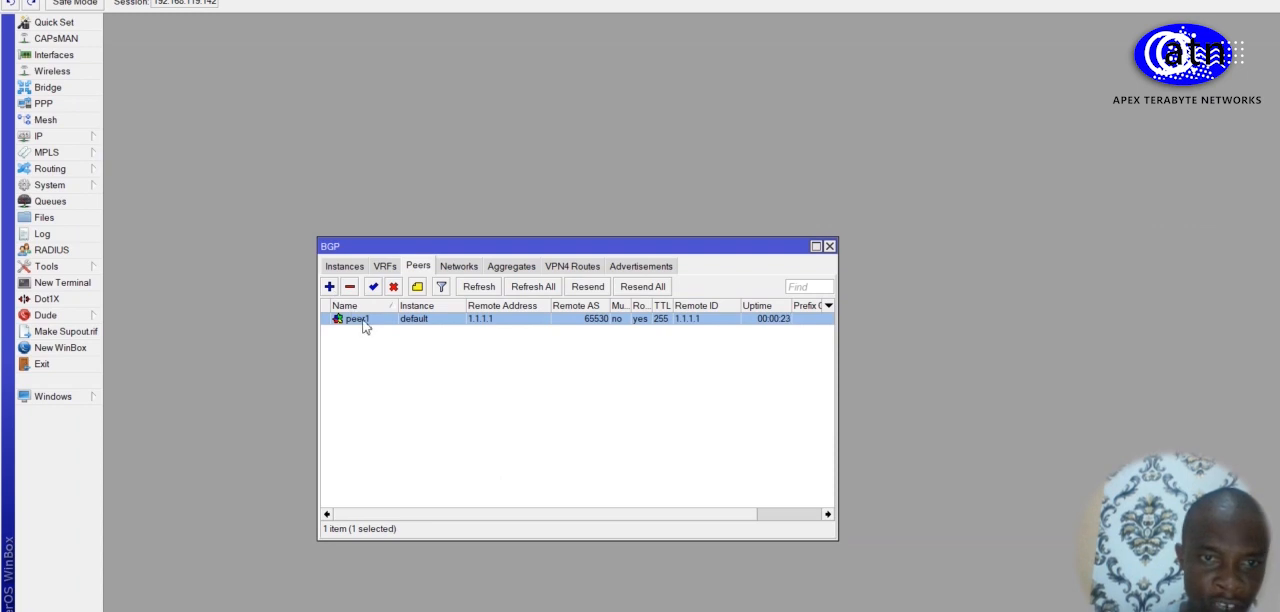
pyautogui.doubleClick(364, 322)
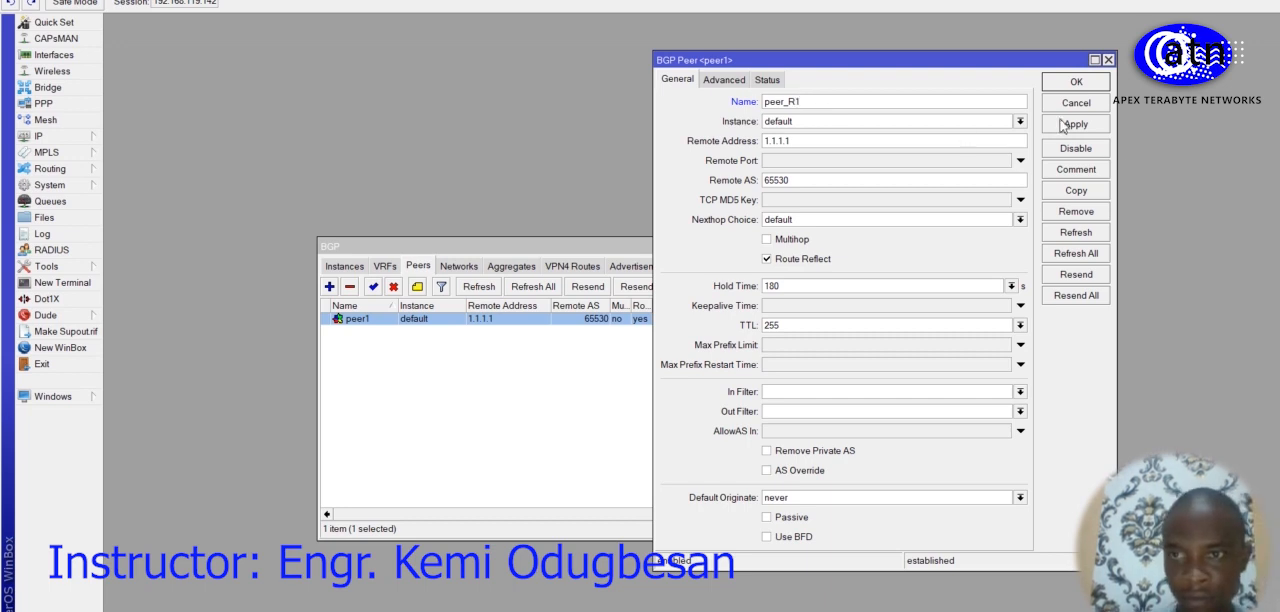
pyautogui.click(1070, 83)
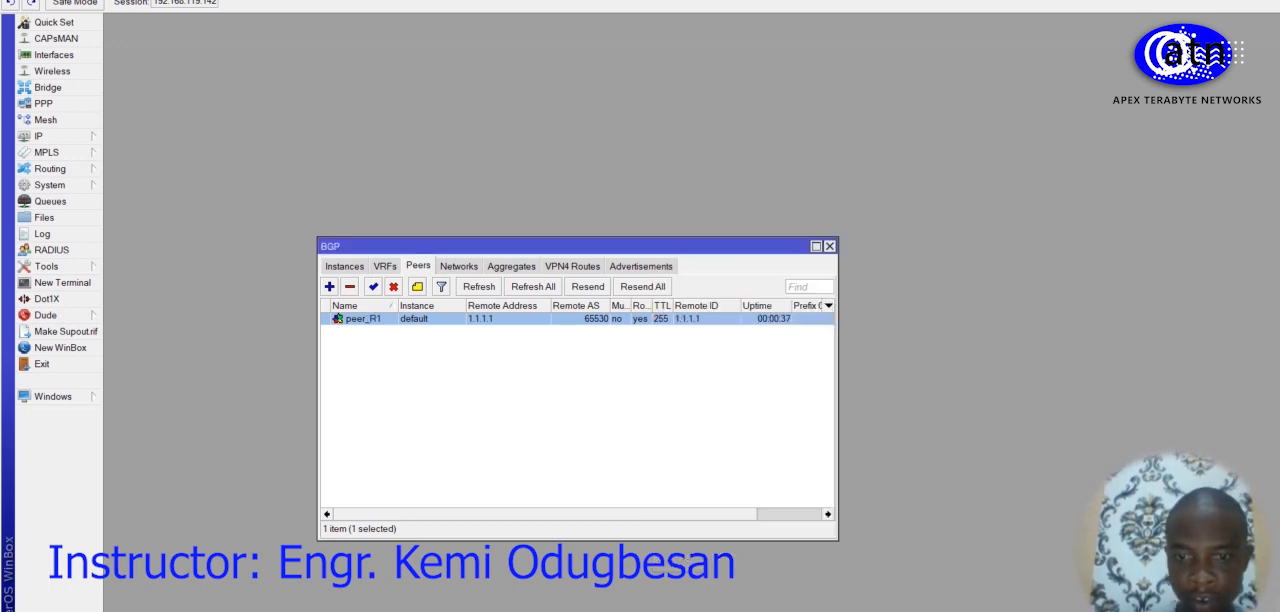
# Step: Switch to the R1 session, rename its BGP peer with remote address 1.1.1.2 to peer_R2 and save it
pyautogui.moveTo(684, 611)
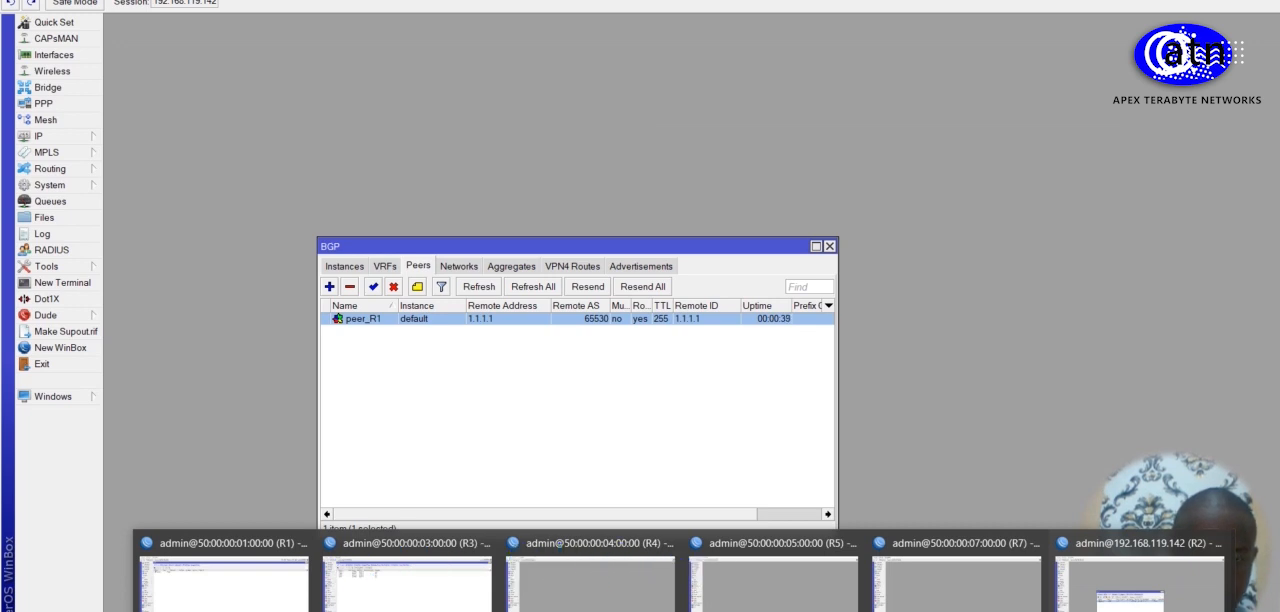
pyautogui.click(266, 589)
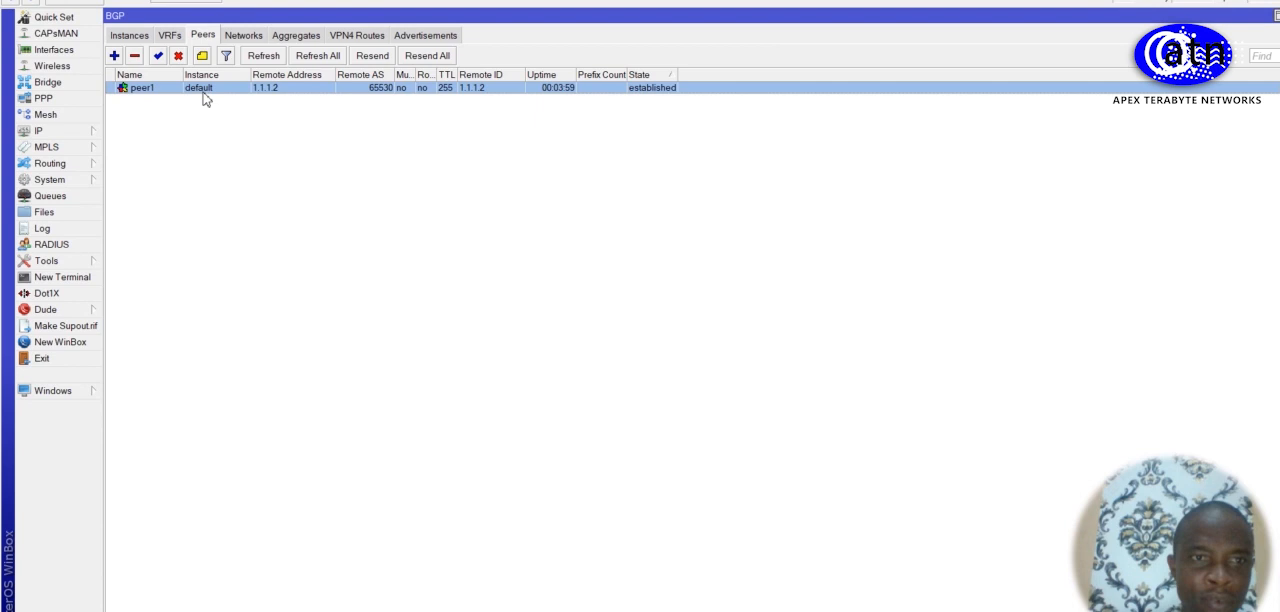
pyautogui.doubleClick(202, 88)
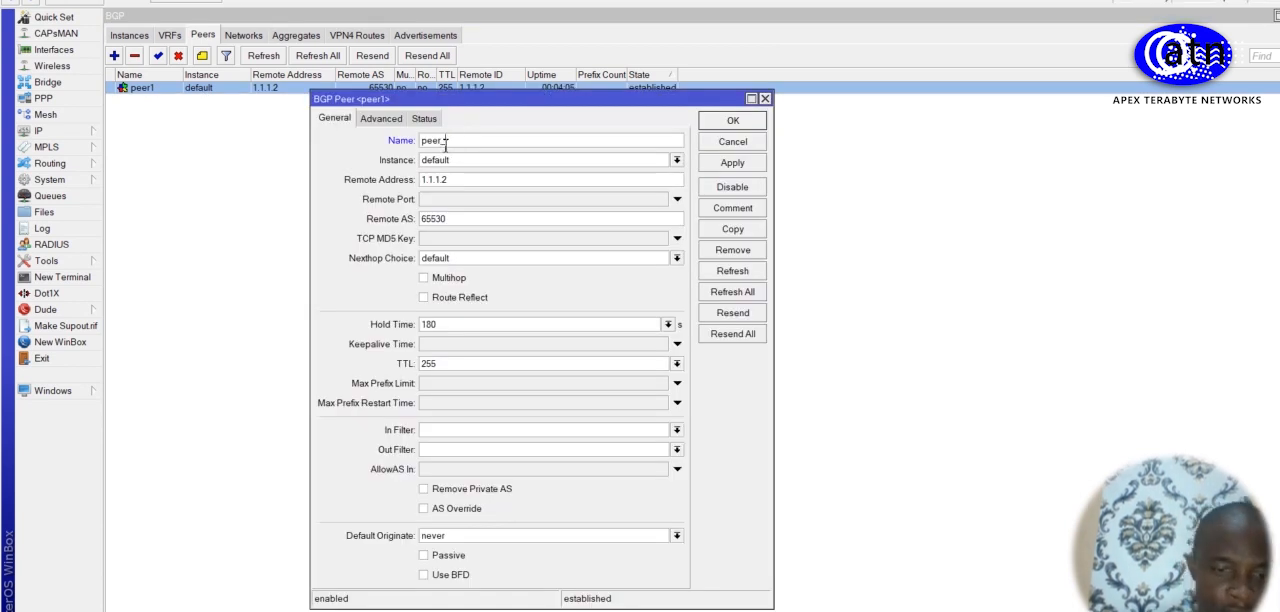
pyautogui.write('-R2')
pyautogui.click(747, 164)
pyautogui.click(734, 121)
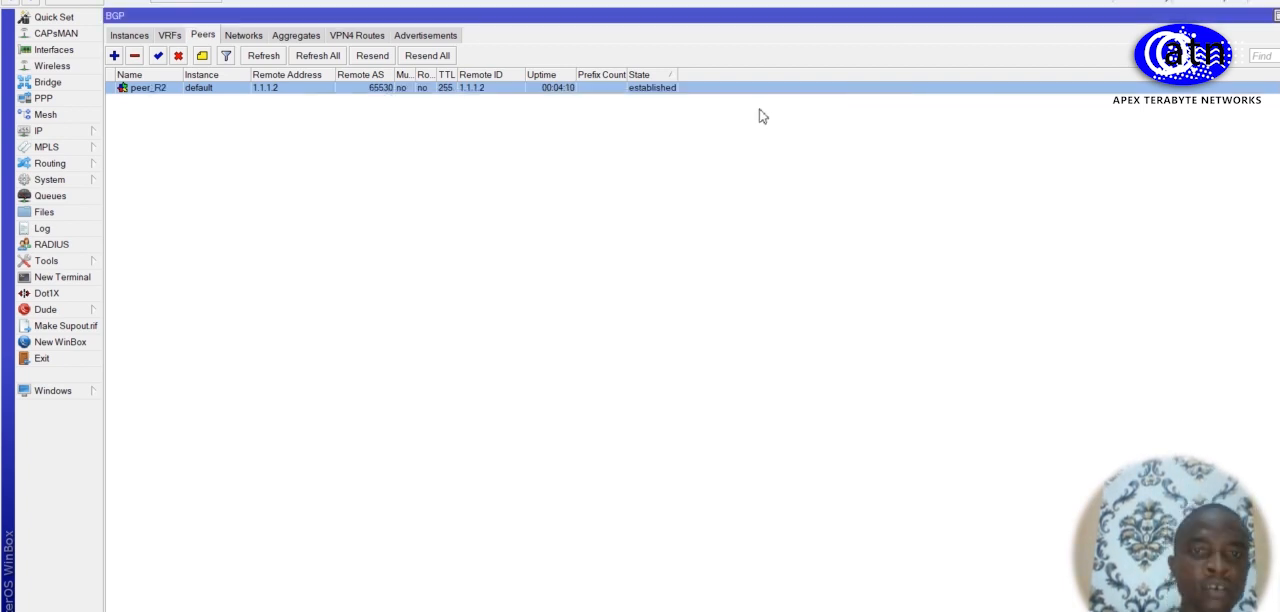
# Step: Return to the R2 session and start a new BGP peer named peer_R4 with remote AS 65530 and Route Reflect enabled
pyautogui.moveTo(675, 611)
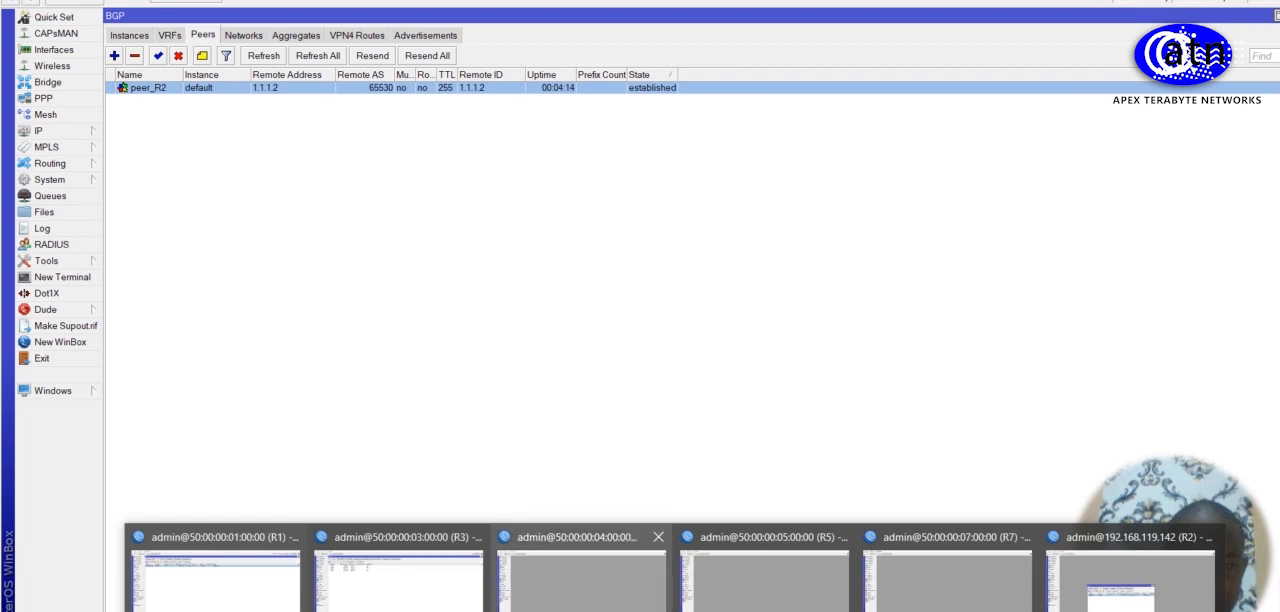
pyautogui.click(582, 590)
pyautogui.moveTo(670, 611)
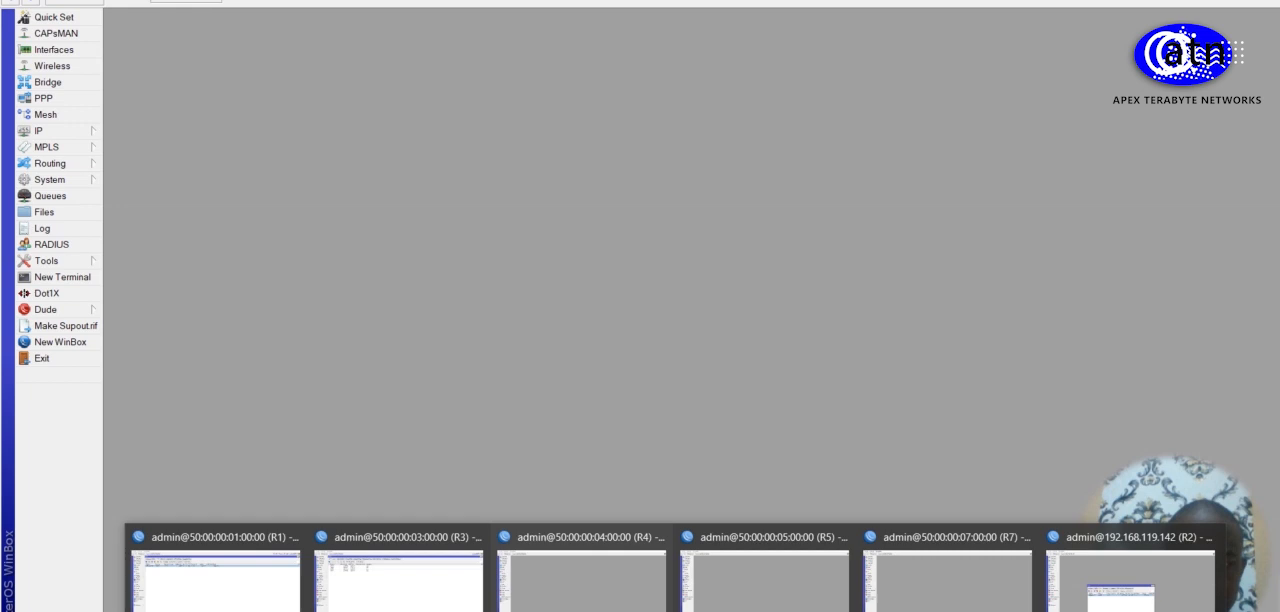
pyautogui.click(1132, 598)
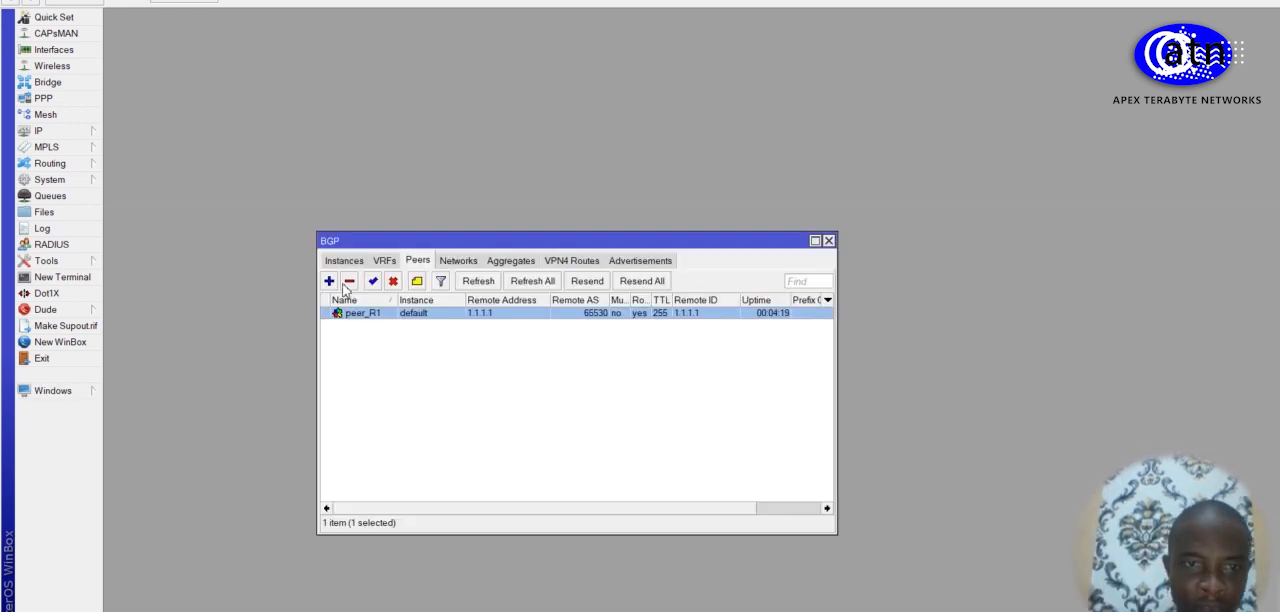
pyautogui.click(331, 282)
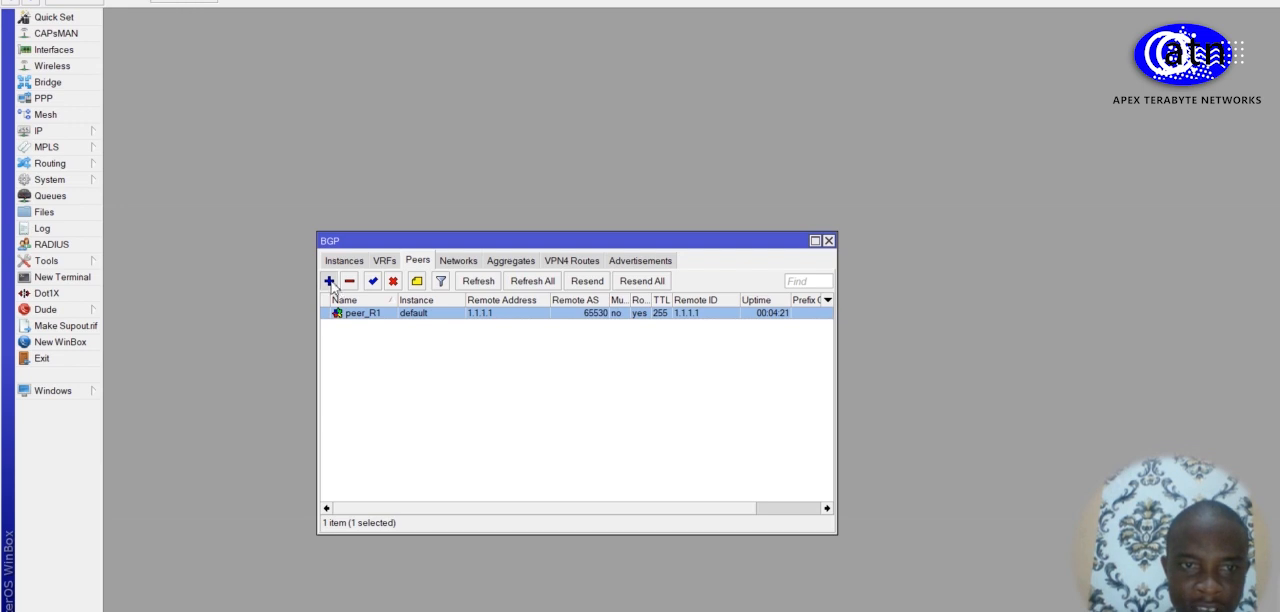
pyautogui.click(842, 97)
pyautogui.press('BackSpace')
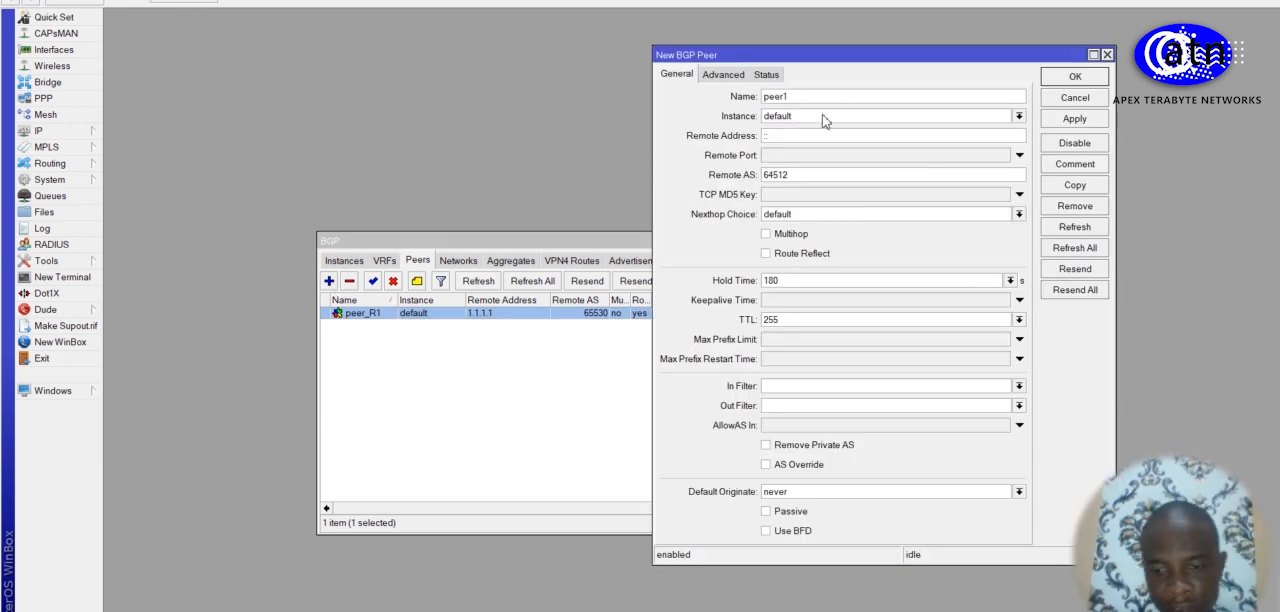
pyautogui.write('_R4')
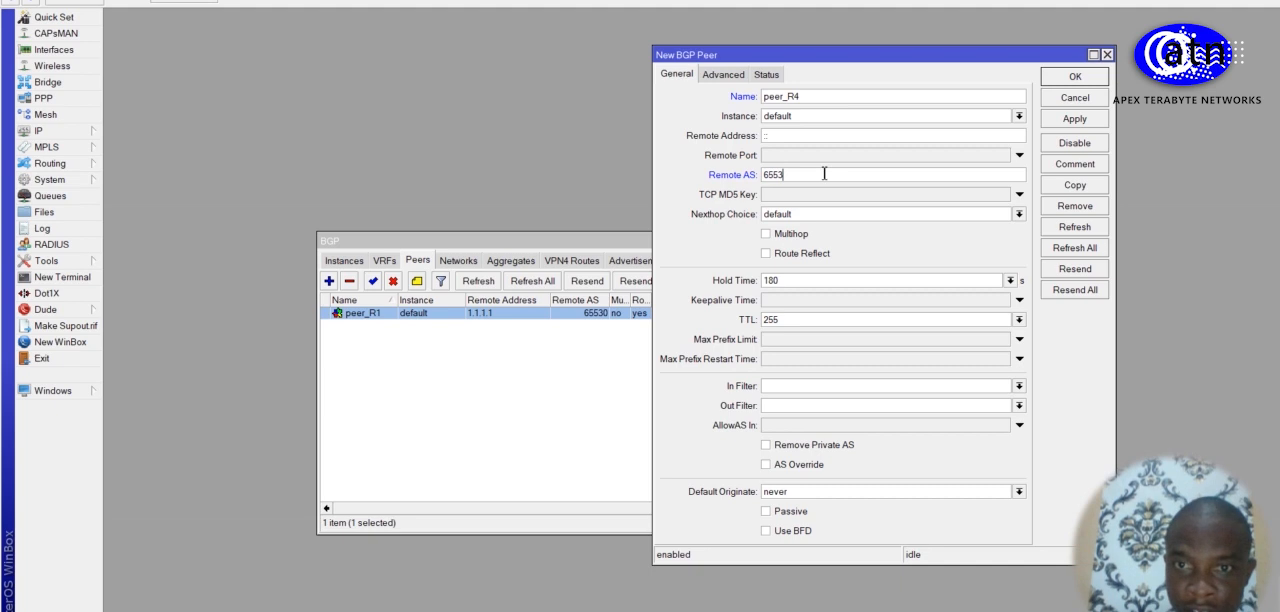
pyautogui.click(767, 254)
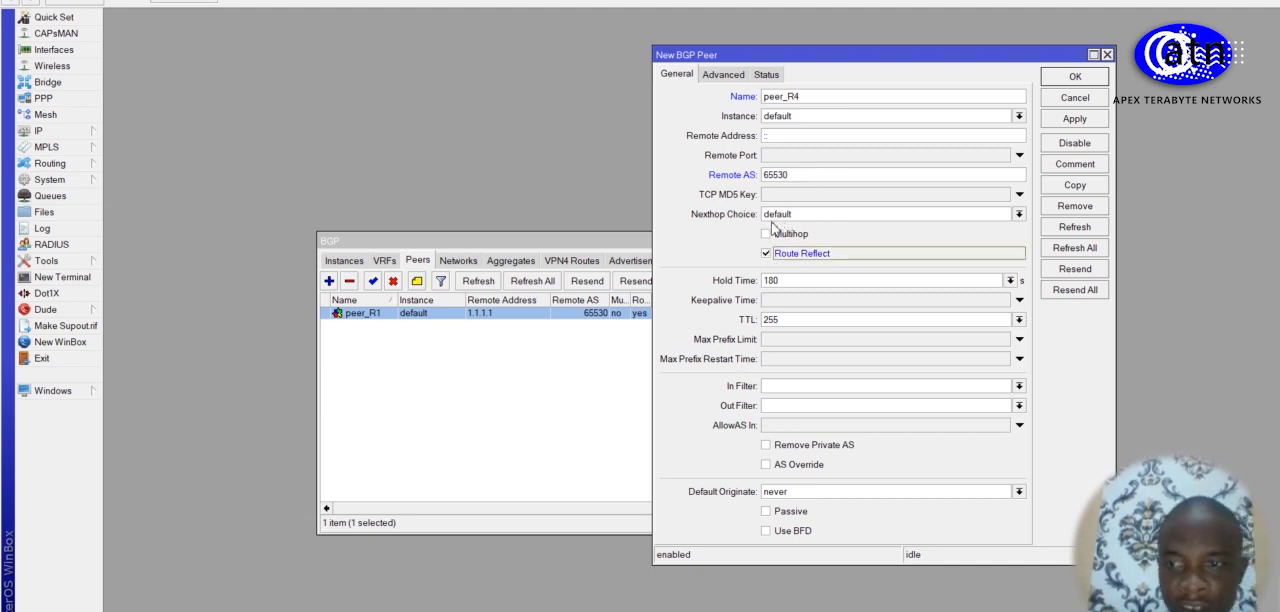
# Step: Enable the ipv6, l2vpn and vpn4 address families for peer_R4, set its update source to bridge1 and save the peer
pyautogui.click(734, 82)
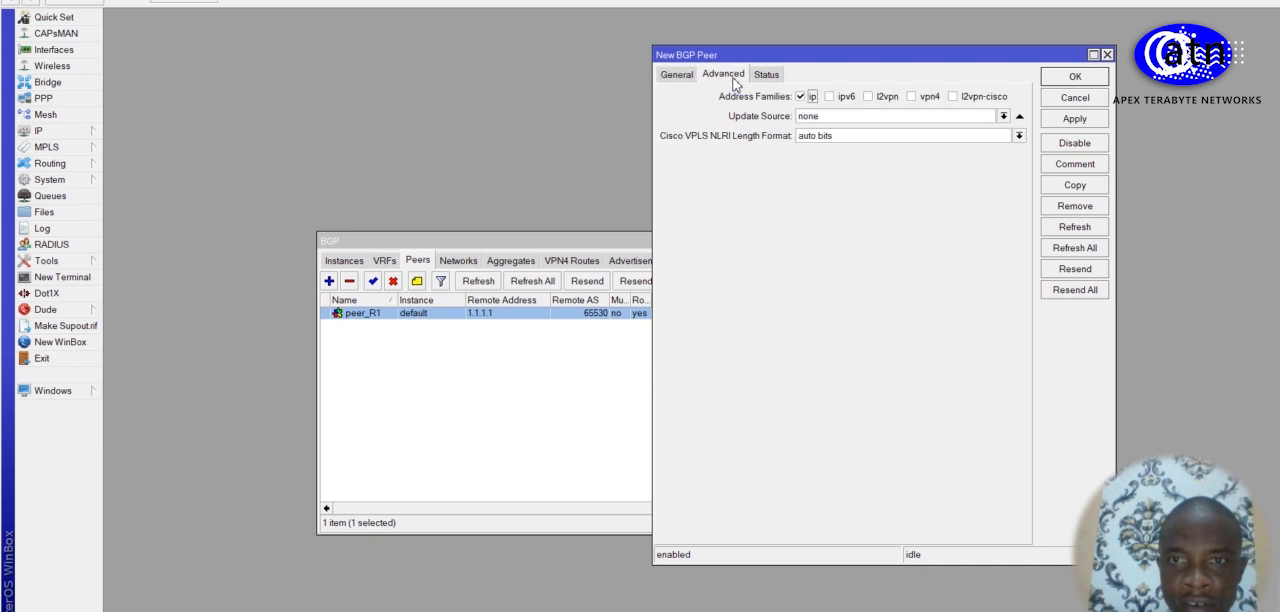
pyautogui.click(836, 97)
pyautogui.click(867, 97)
pyautogui.click(911, 97)
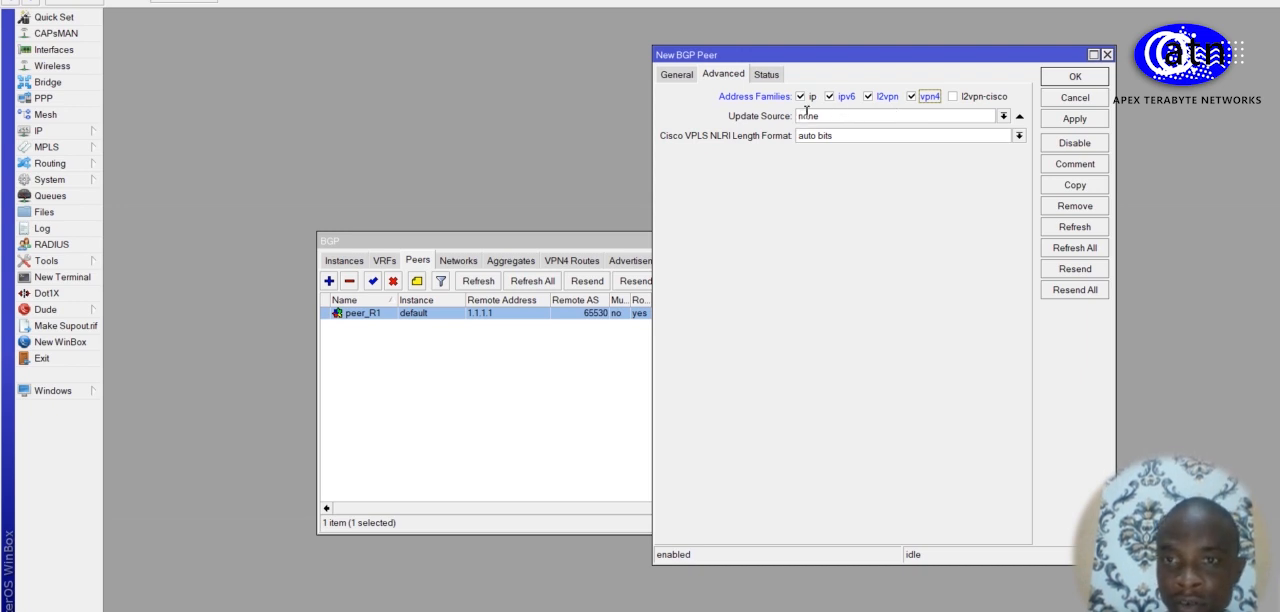
pyautogui.click(1004, 117)
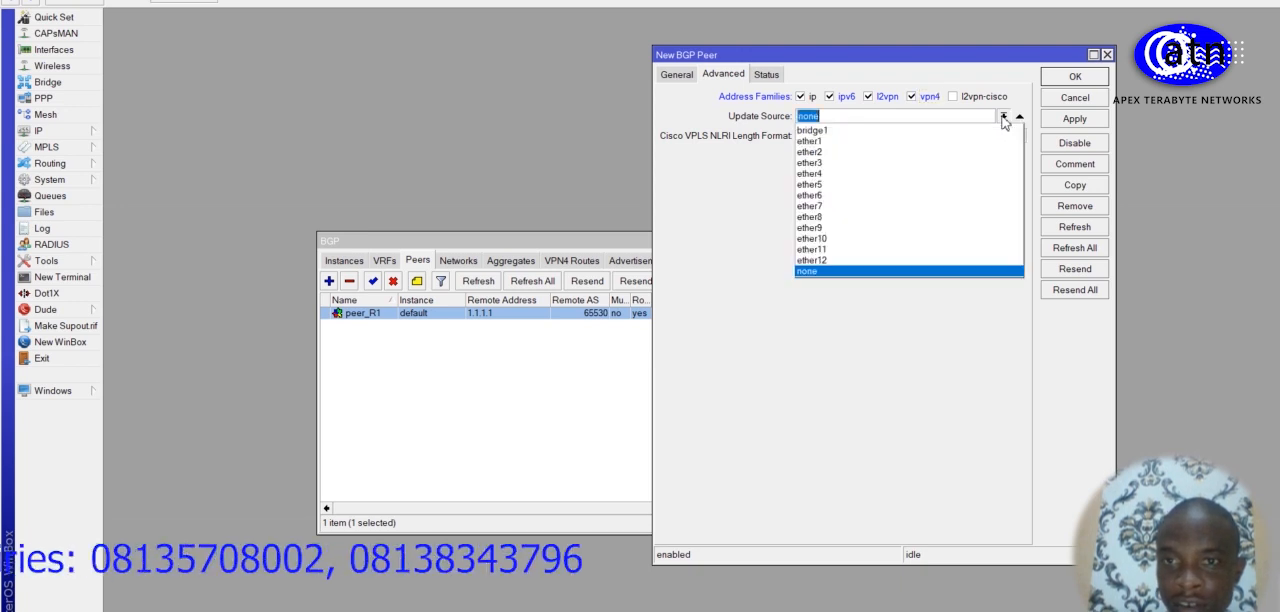
pyautogui.click(947, 138)
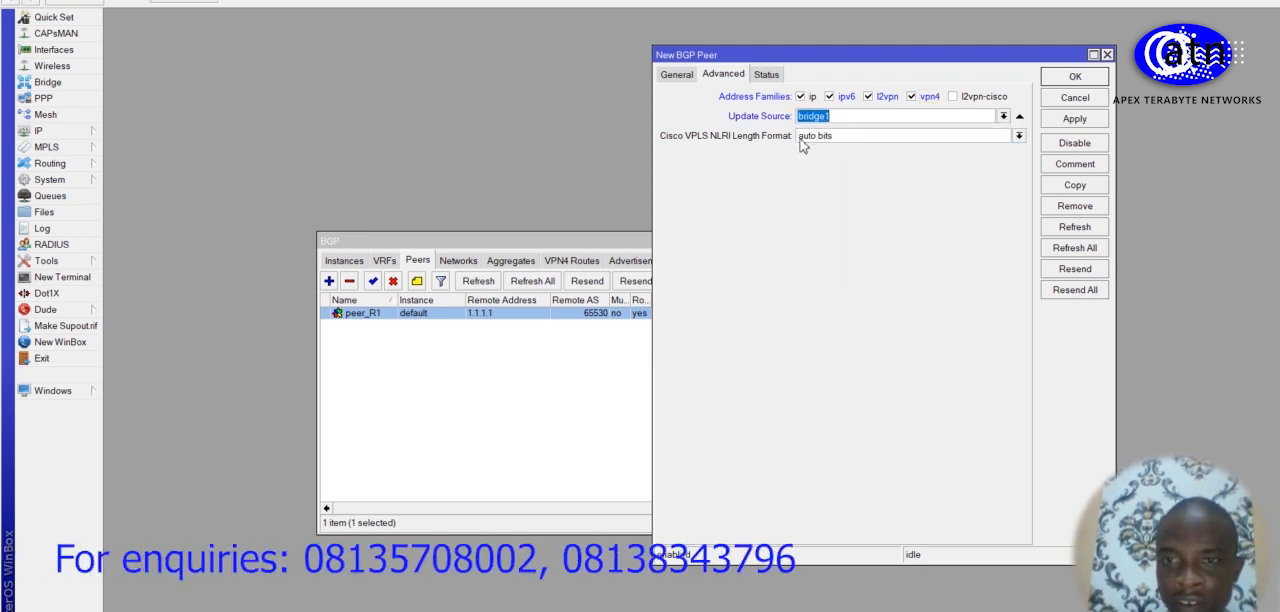
pyautogui.click(1071, 120)
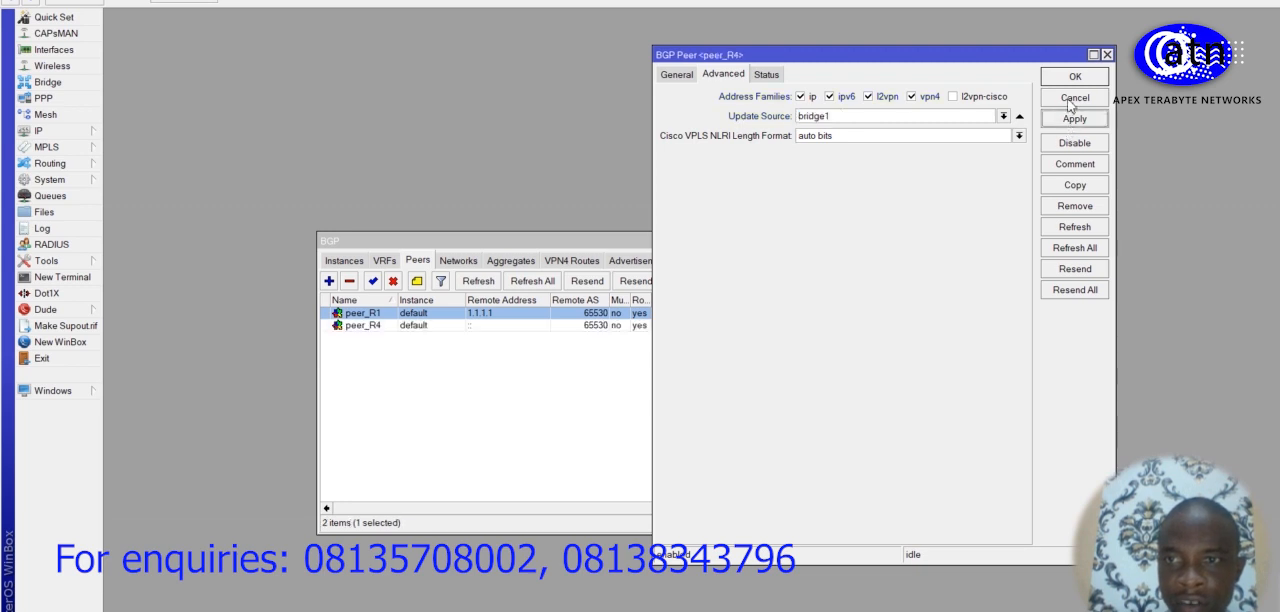
pyautogui.click(1069, 78)
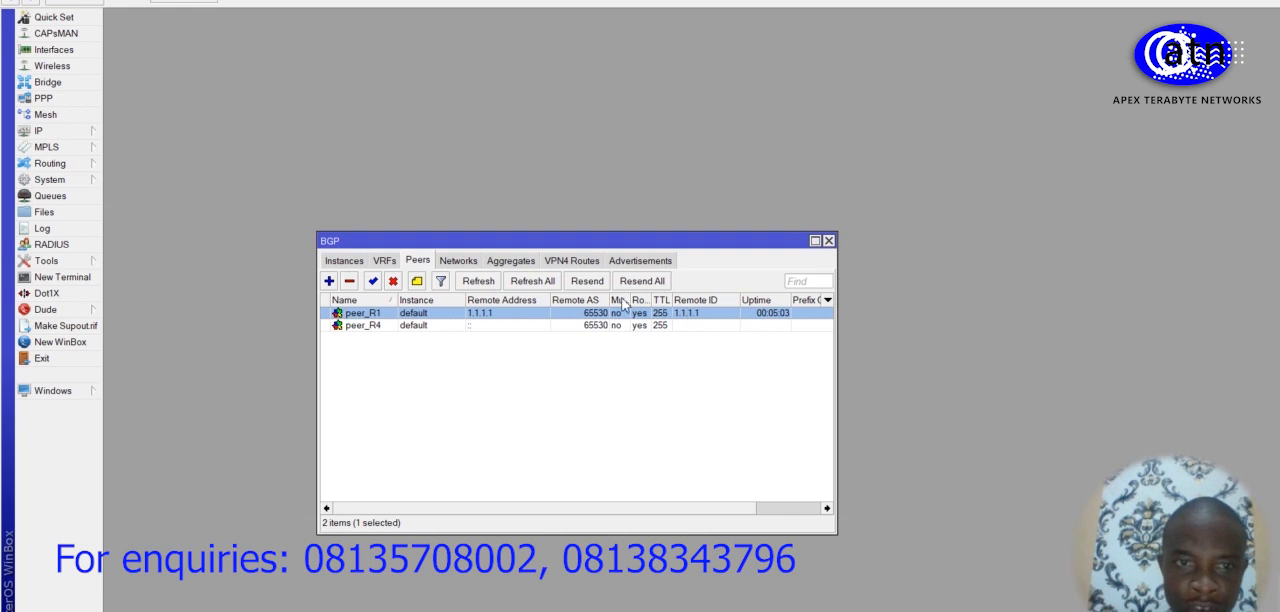
# Step: Set the remote address of R2's peer_R4 to 1.1.1.4 and save it
pyautogui.doubleClick(447, 328)
pyautogui.click(684, 76)
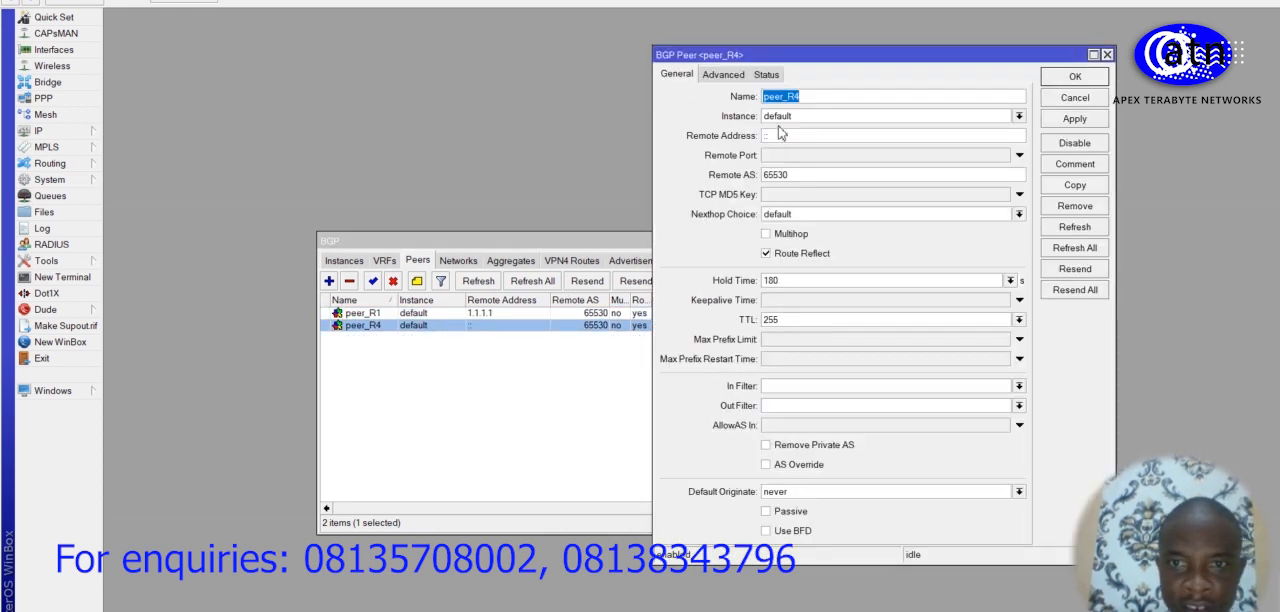
pyautogui.click(781, 138)
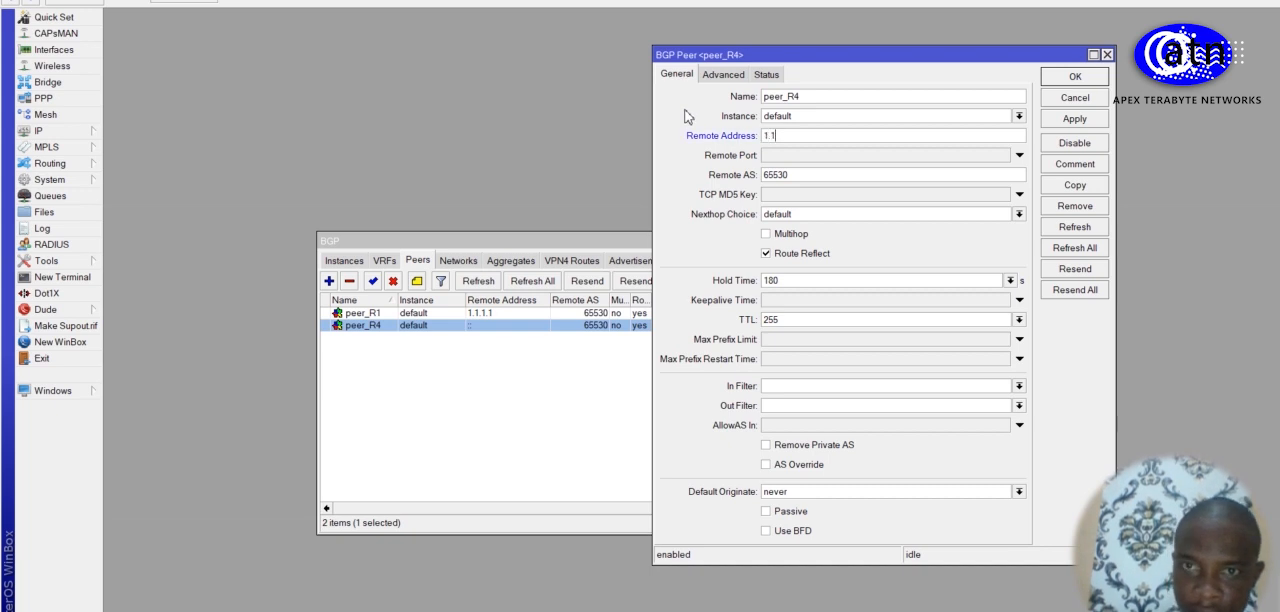
pyautogui.write('1.1.1.4')
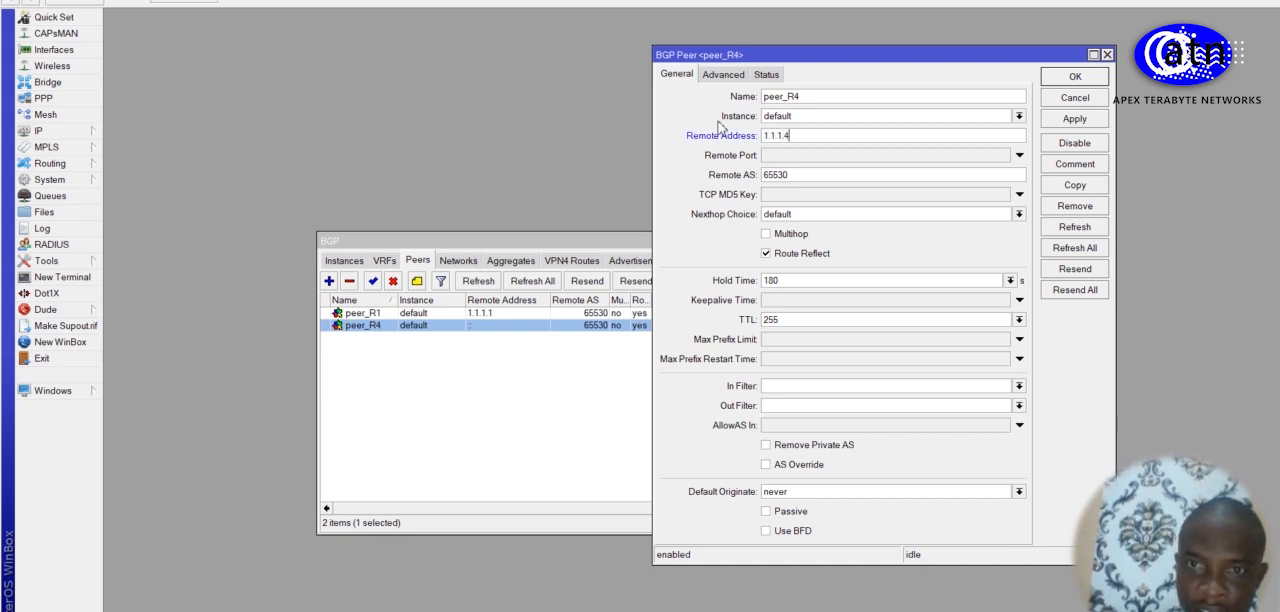
pyautogui.click(1074, 80)
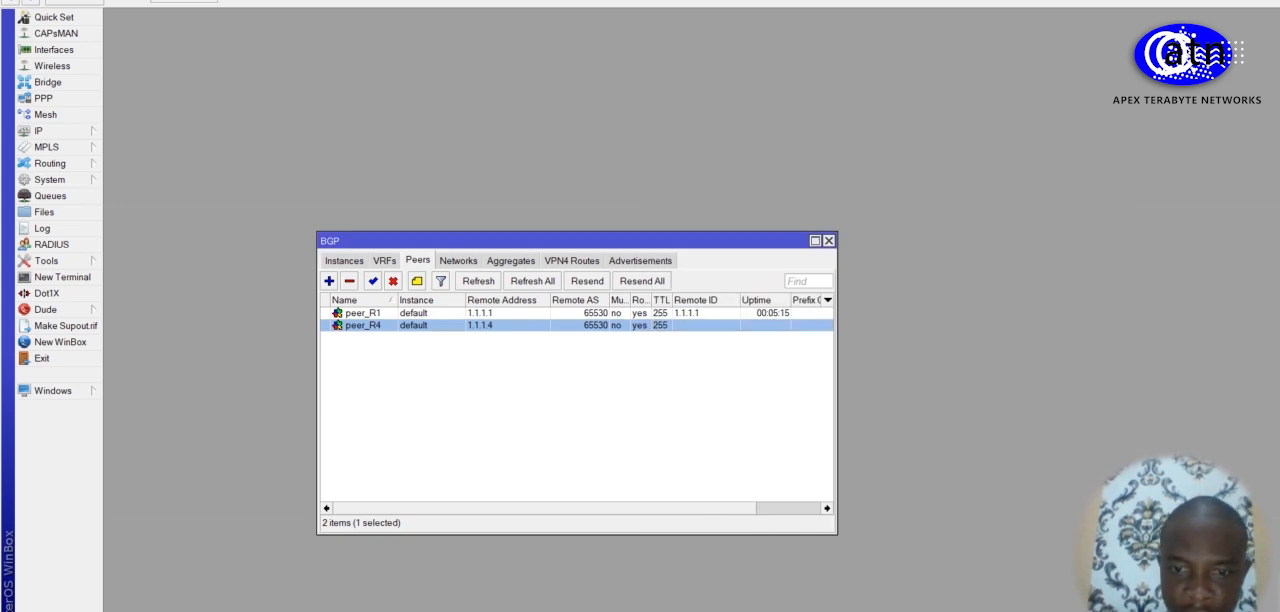
# Step: Switch to the R4 session, open its BGP settings, and check the instances before returning to the peer list
pyautogui.moveTo(683, 611)
pyautogui.click(616, 592)
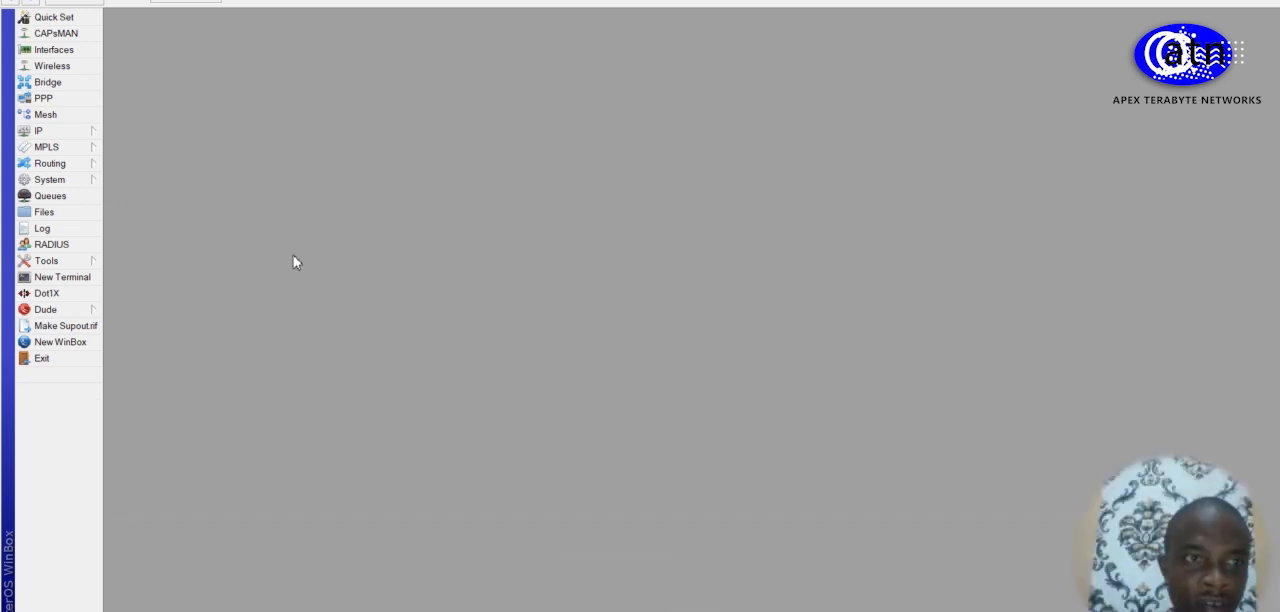
pyautogui.click(86, 171)
pyautogui.click(124, 181)
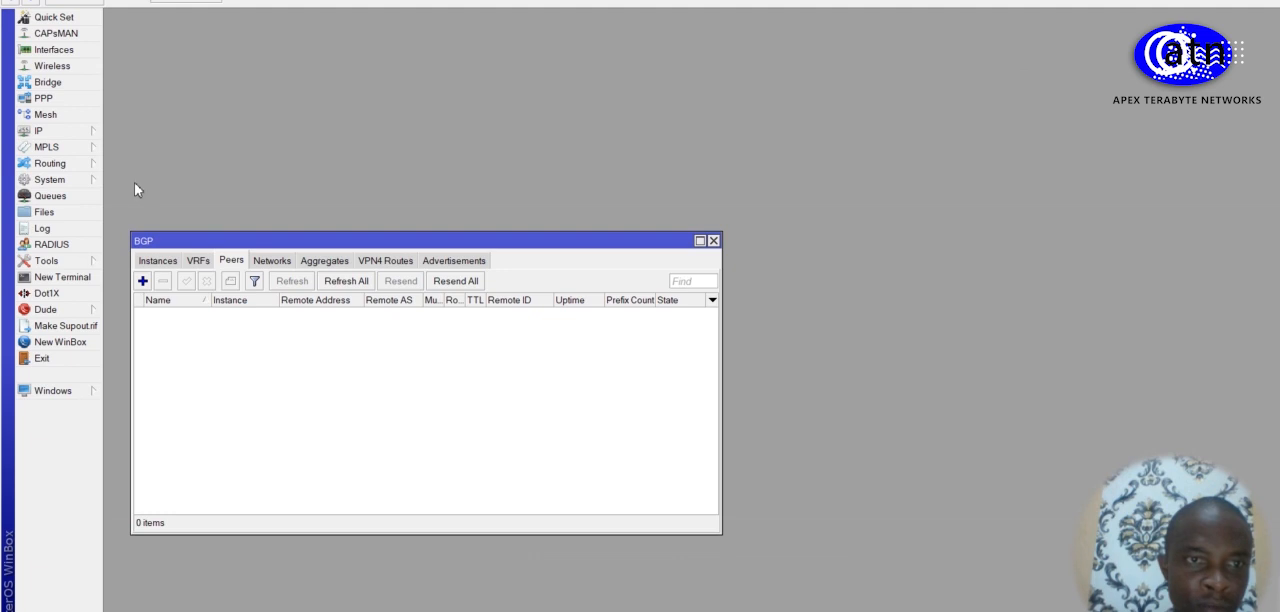
pyautogui.click(158, 262)
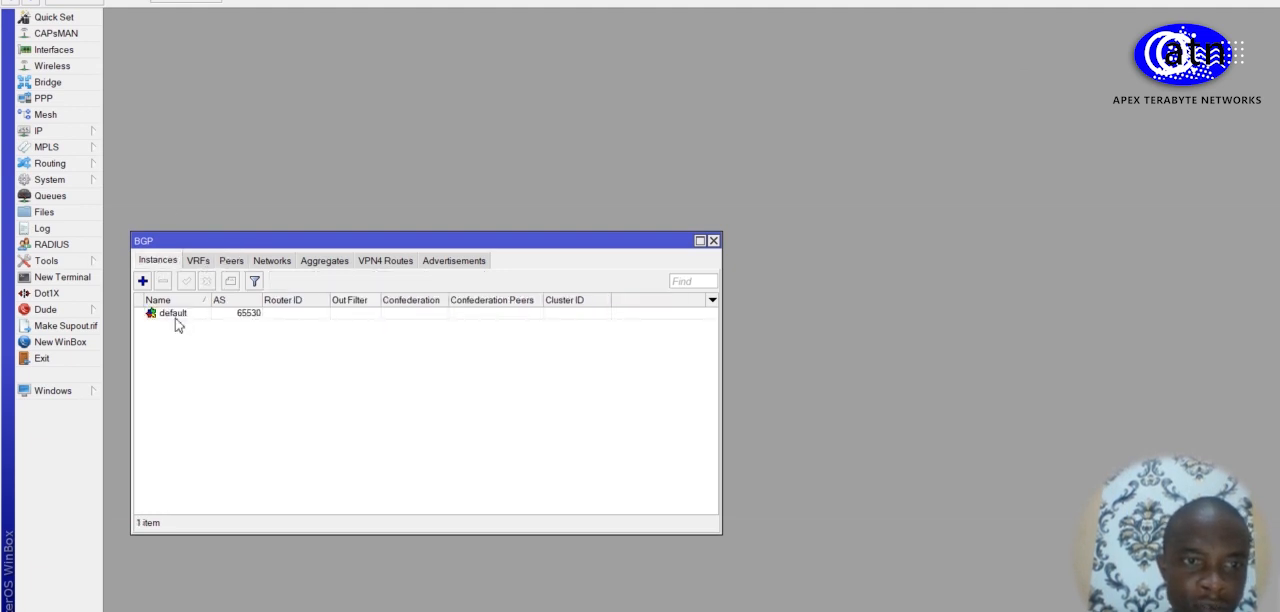
pyautogui.click(232, 266)
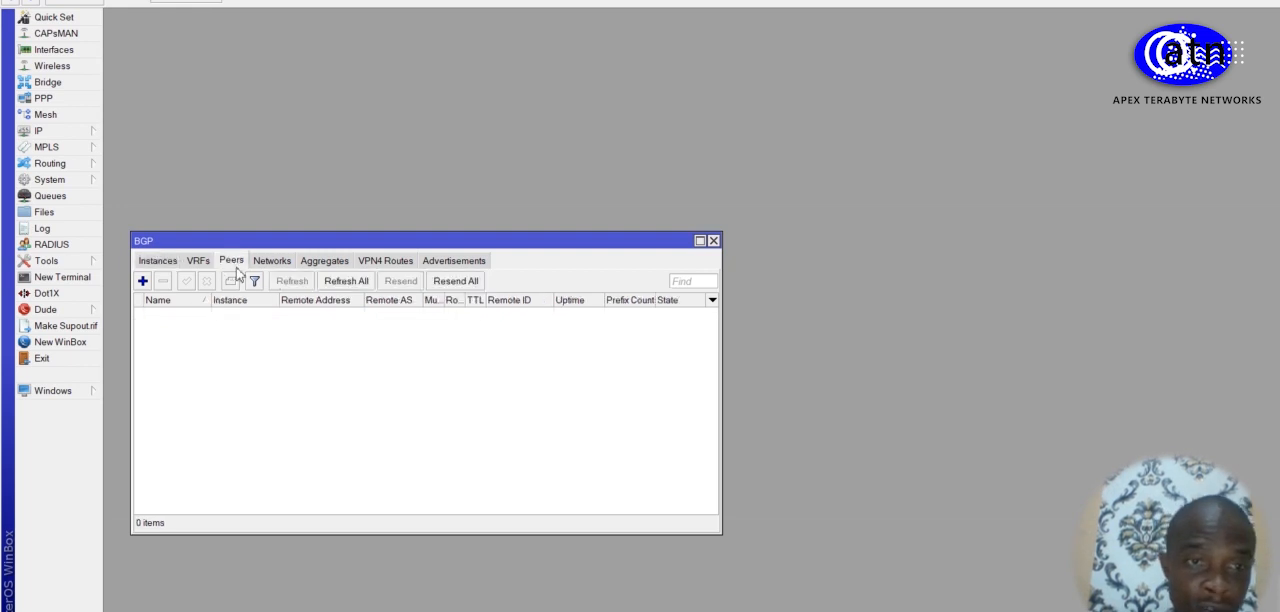
# Step: Start a new BGP peer on R4 named peer_R2 with remote address 1.1.1.2 and remote AS 65530
pyautogui.click(142, 282)
pyautogui.click(742, 108)
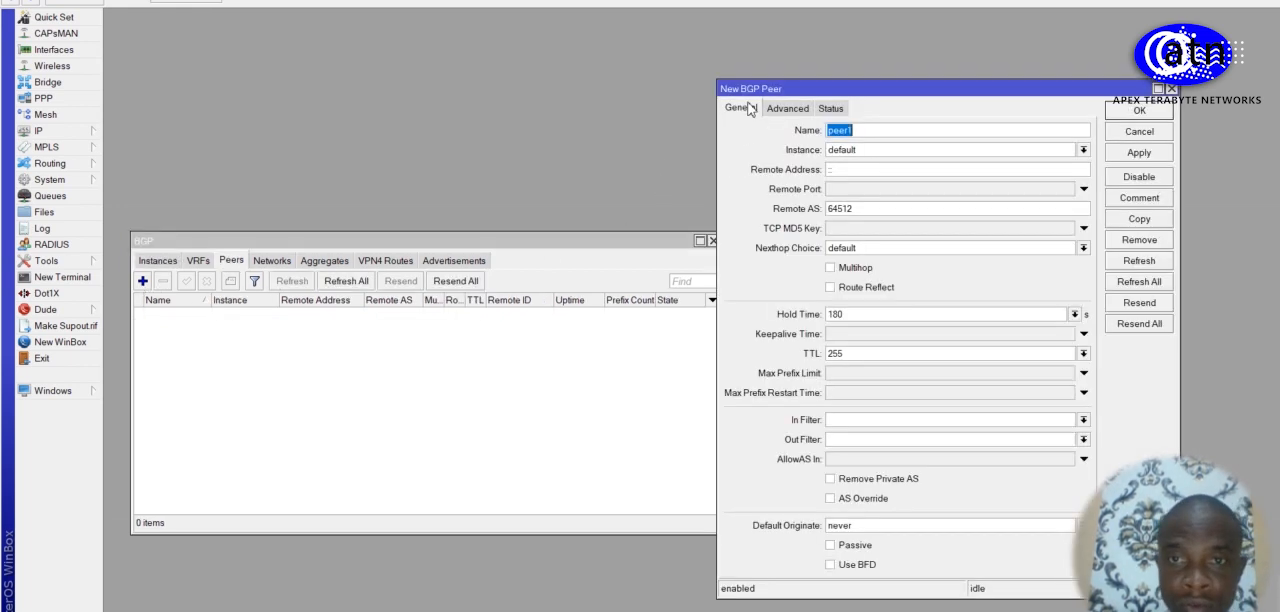
pyautogui.click(857, 133)
pyautogui.press('BackSpace')
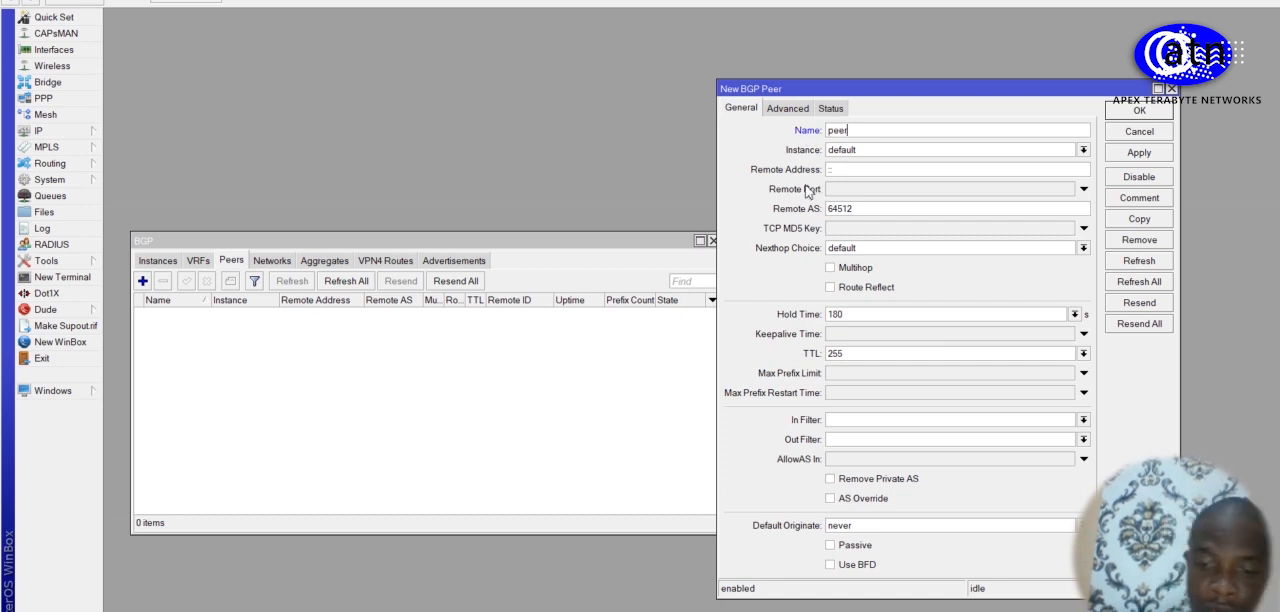
pyautogui.write('_R2')
pyautogui.click(851, 172)
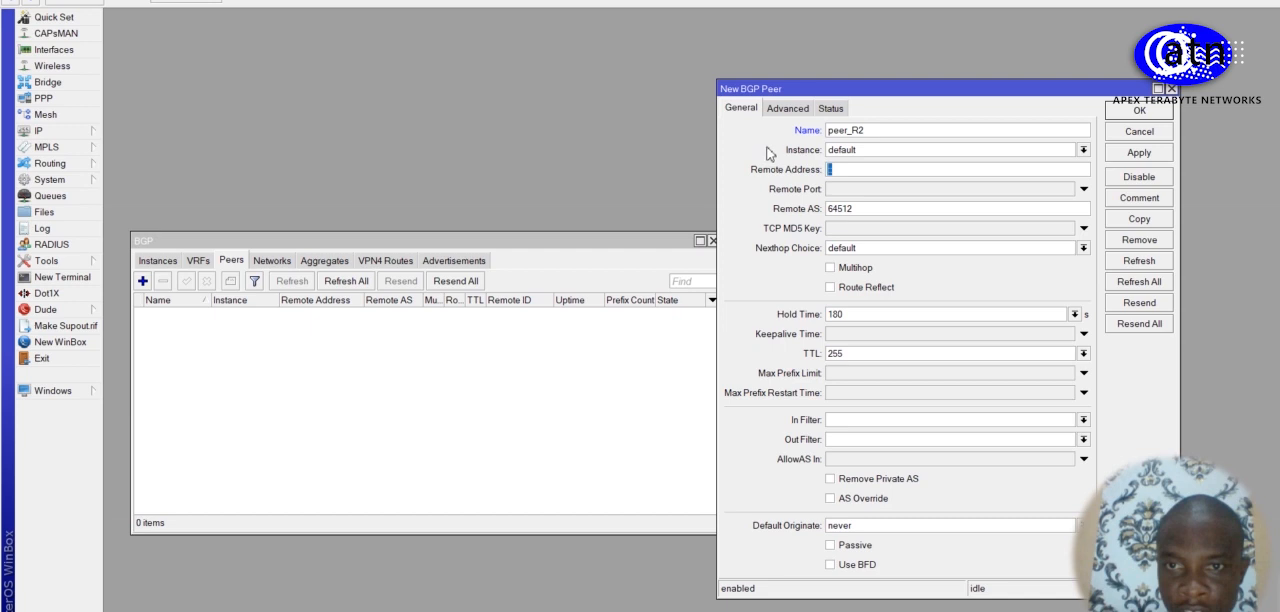
pyautogui.write('1.1.1.2')
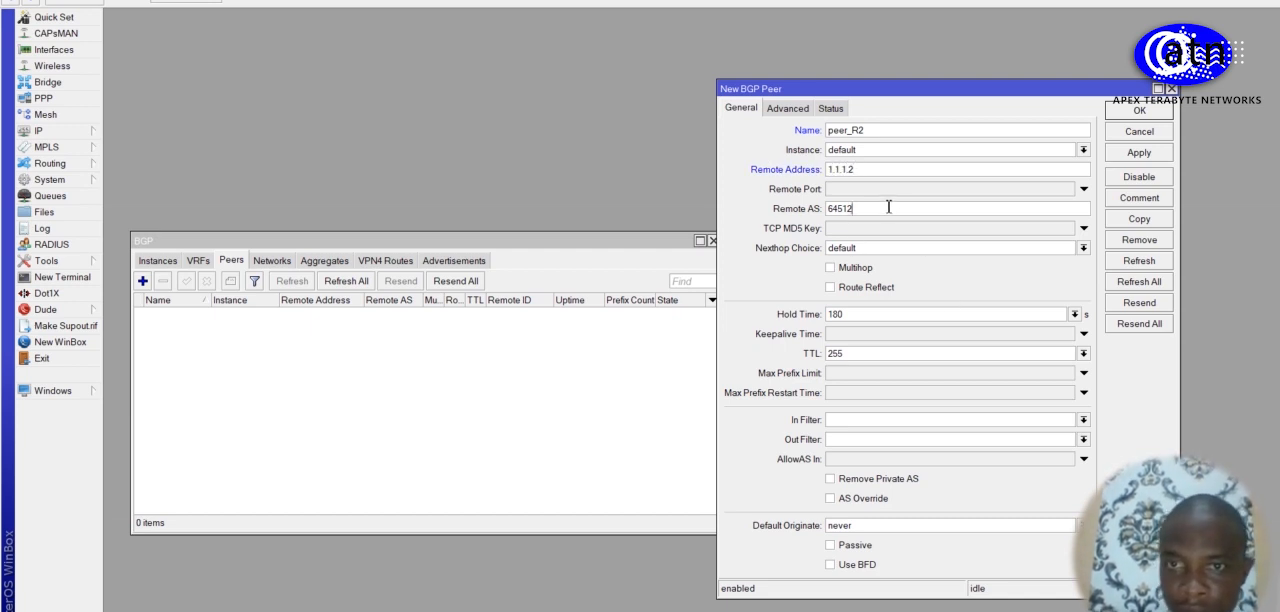
pyautogui.press('BackSpace')
pyautogui.write('530')
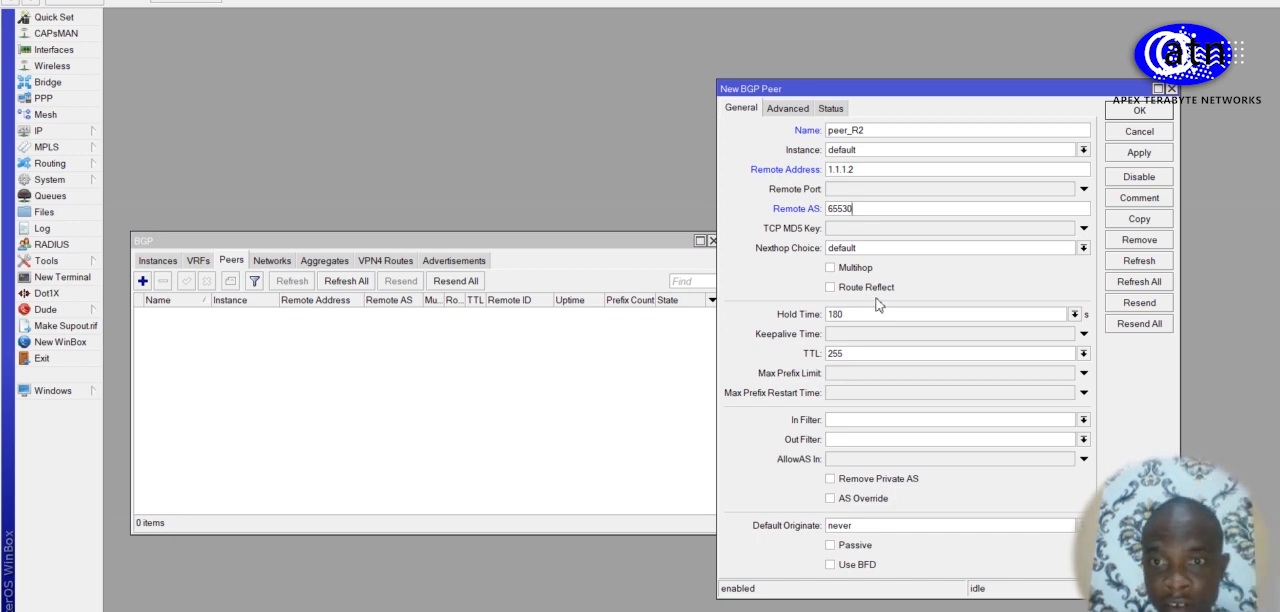
# Step: Enable the ipv6, l2vpn and vpn4 address families for R4's peer_R2, set its update source to bridge1 and save the peer
pyautogui.click(790, 109)
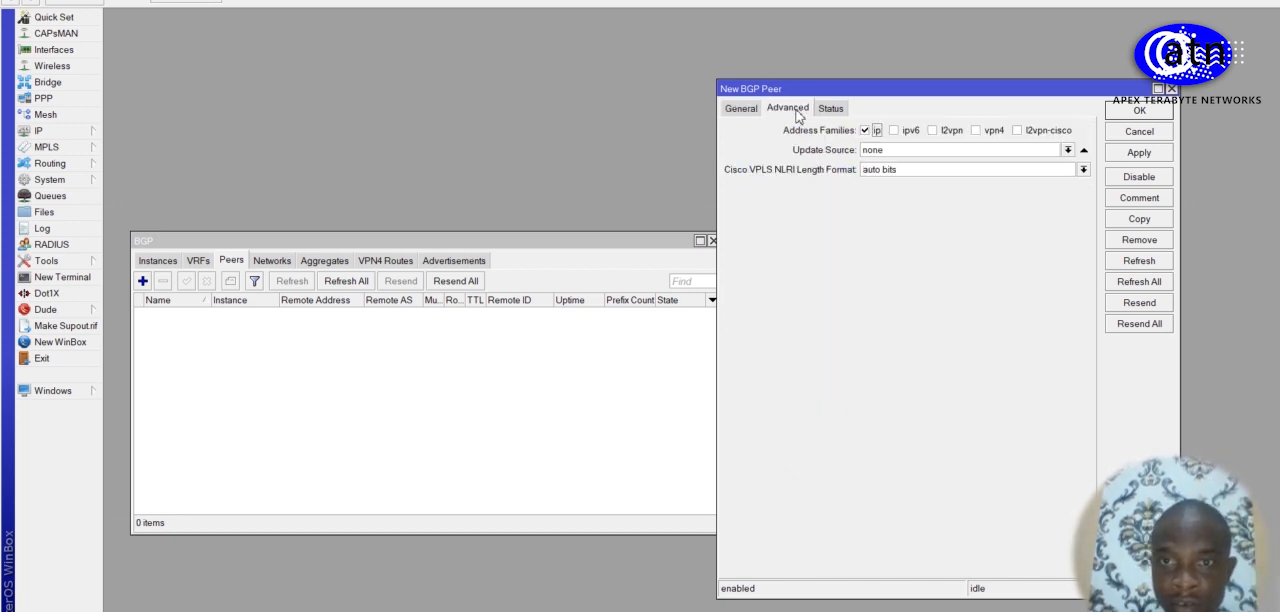
pyautogui.click(895, 132)
pyautogui.click(940, 134)
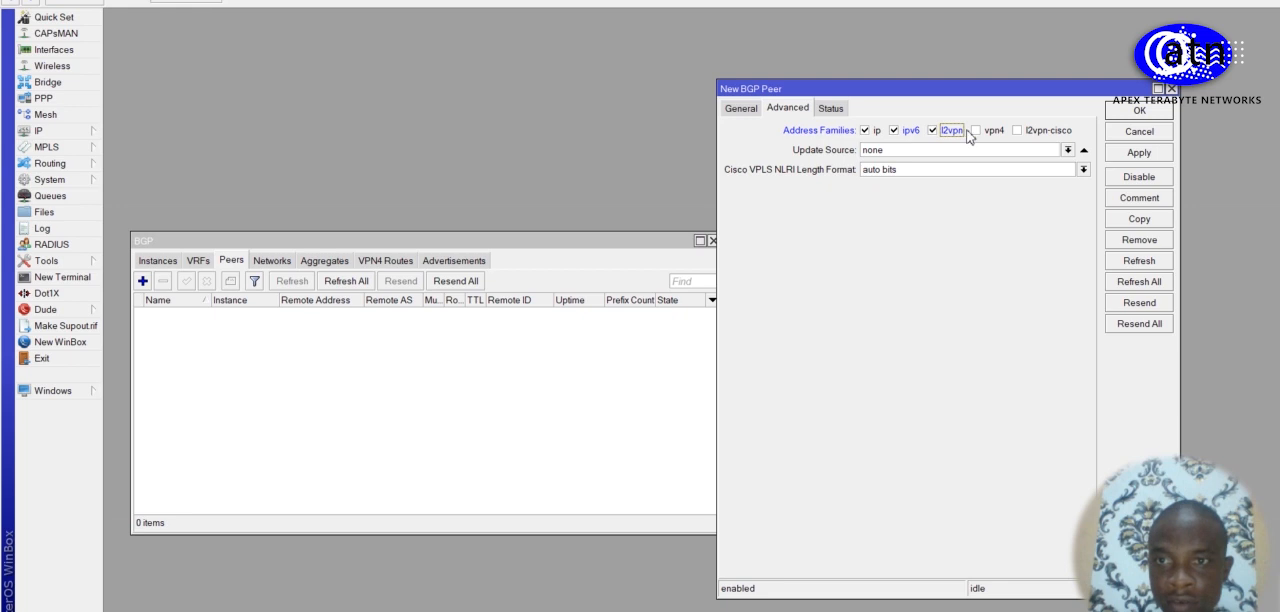
pyautogui.click(975, 134)
pyautogui.click(1067, 150)
pyautogui.click(1040, 165)
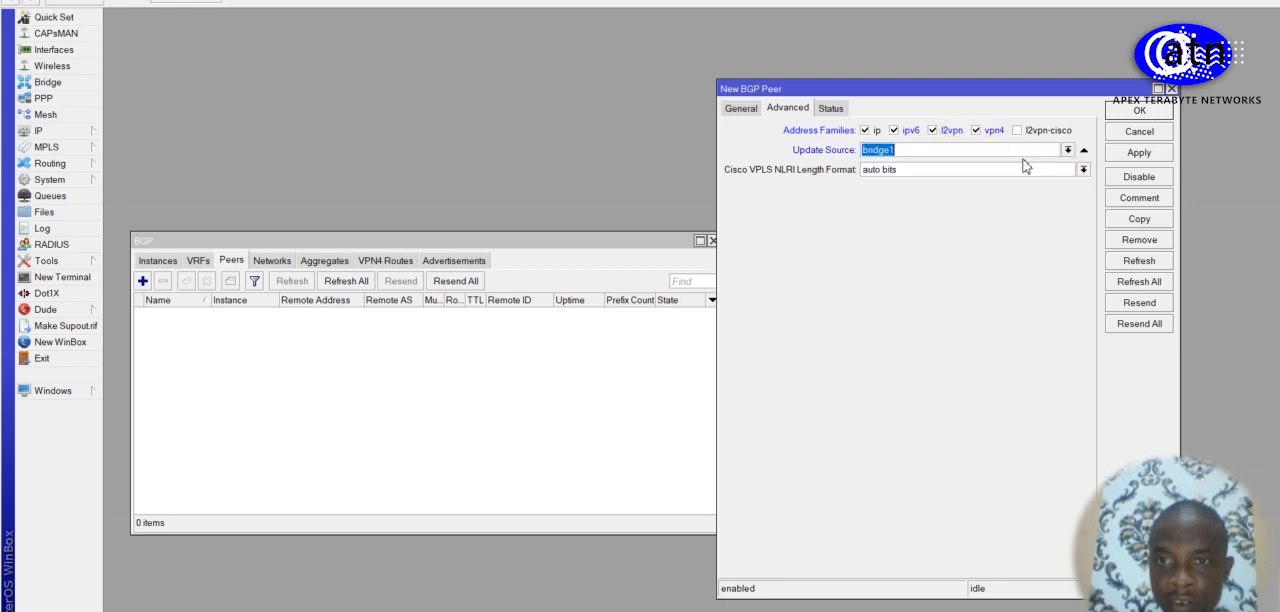
pyautogui.click(1158, 155)
pyautogui.click(1150, 111)
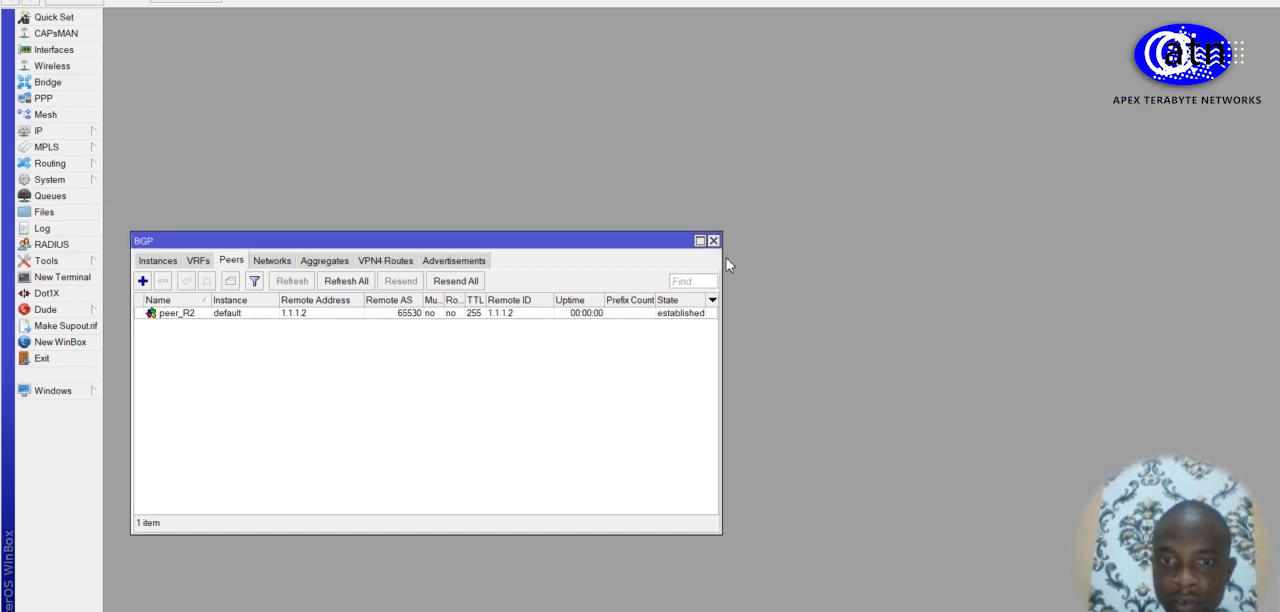
pyautogui.moveTo(721, 257); pyautogui.dragTo(870, 254)
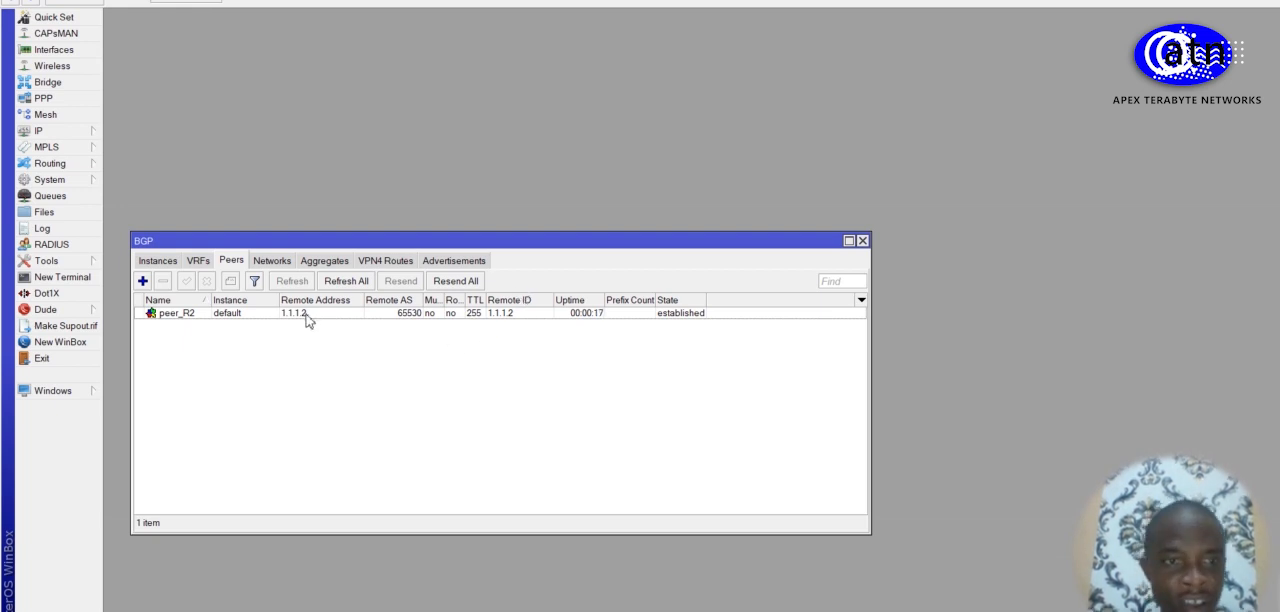
pyautogui.moveTo(687, 242); pyautogui.dragTo(731, 40)
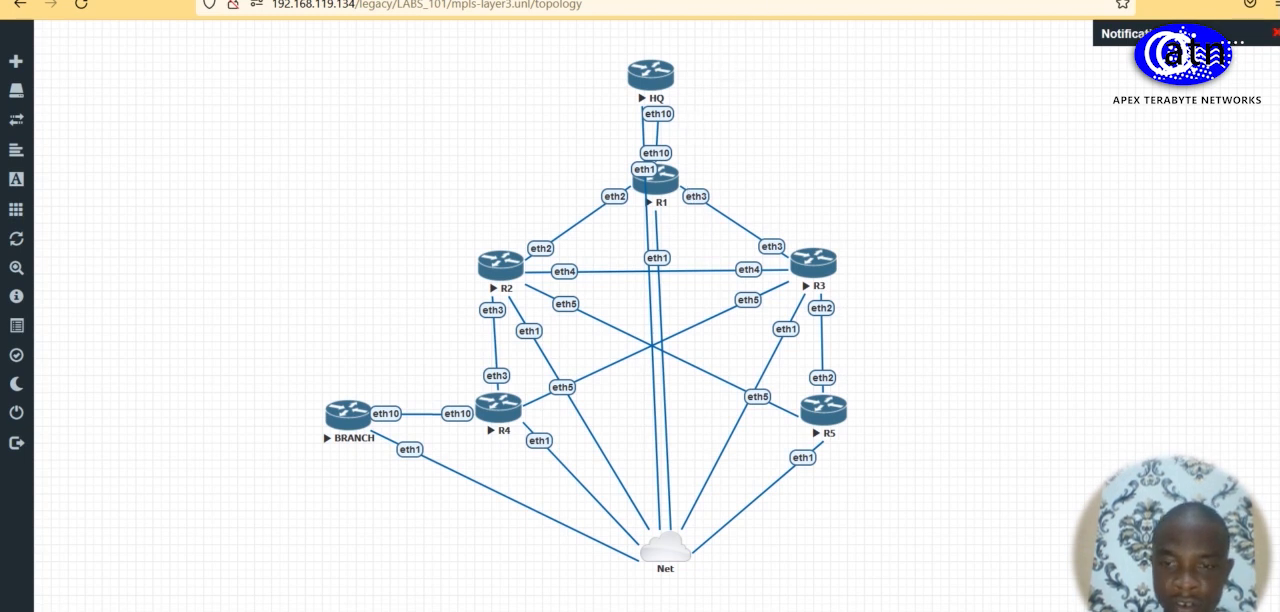
# Step: Switch to the R1 session, open its OSPF settings, and check the instances and interfaces
pyautogui.moveTo(683, 611)
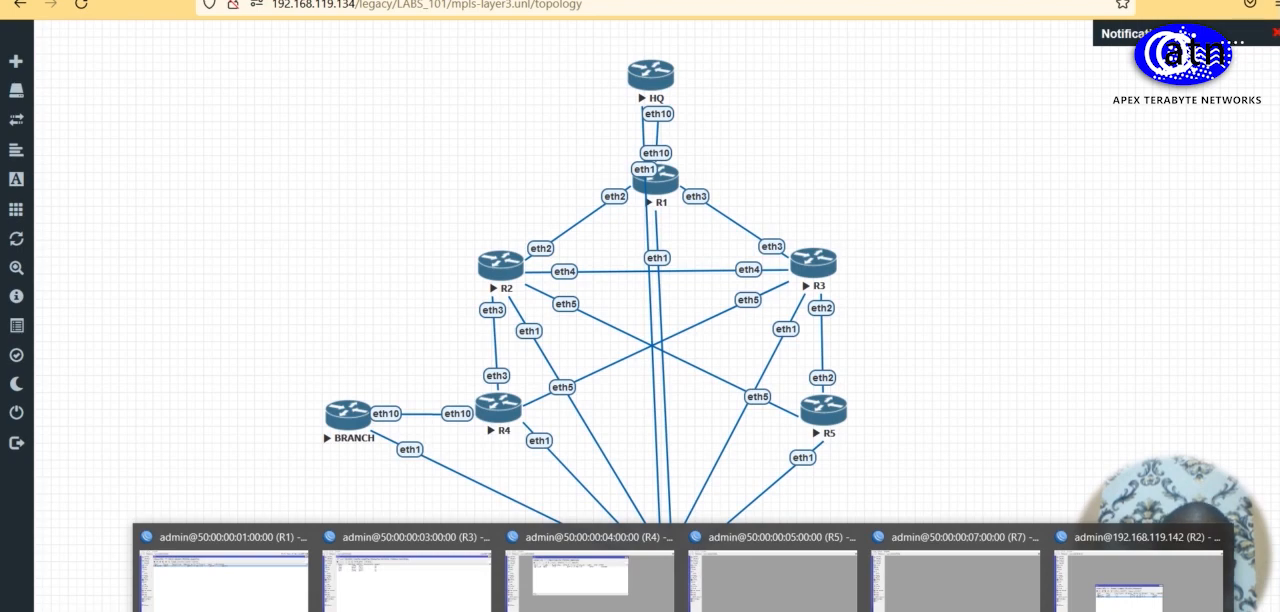
pyautogui.click(214, 598)
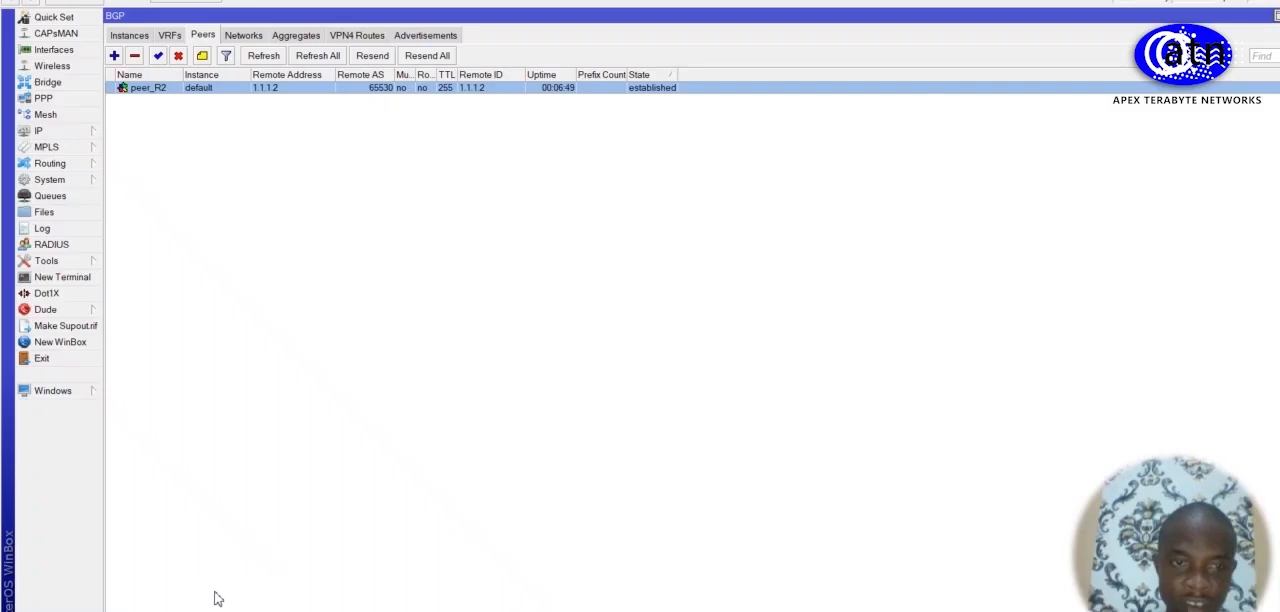
pyautogui.click(80, 164)
pyautogui.click(124, 229)
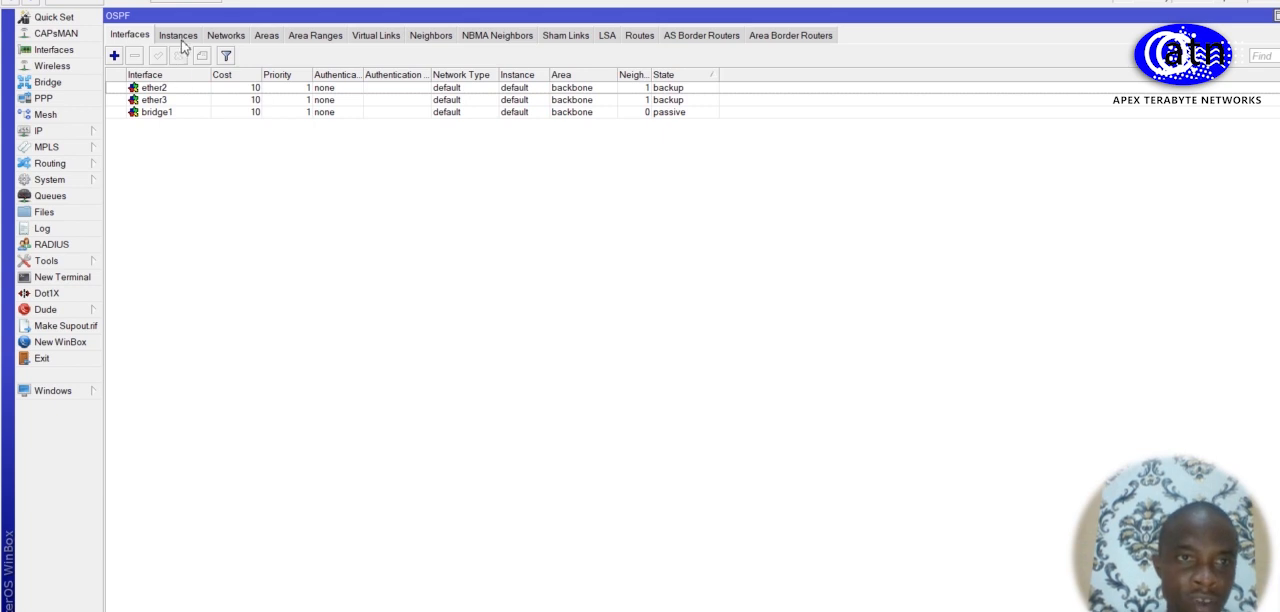
pyautogui.click(180, 38)
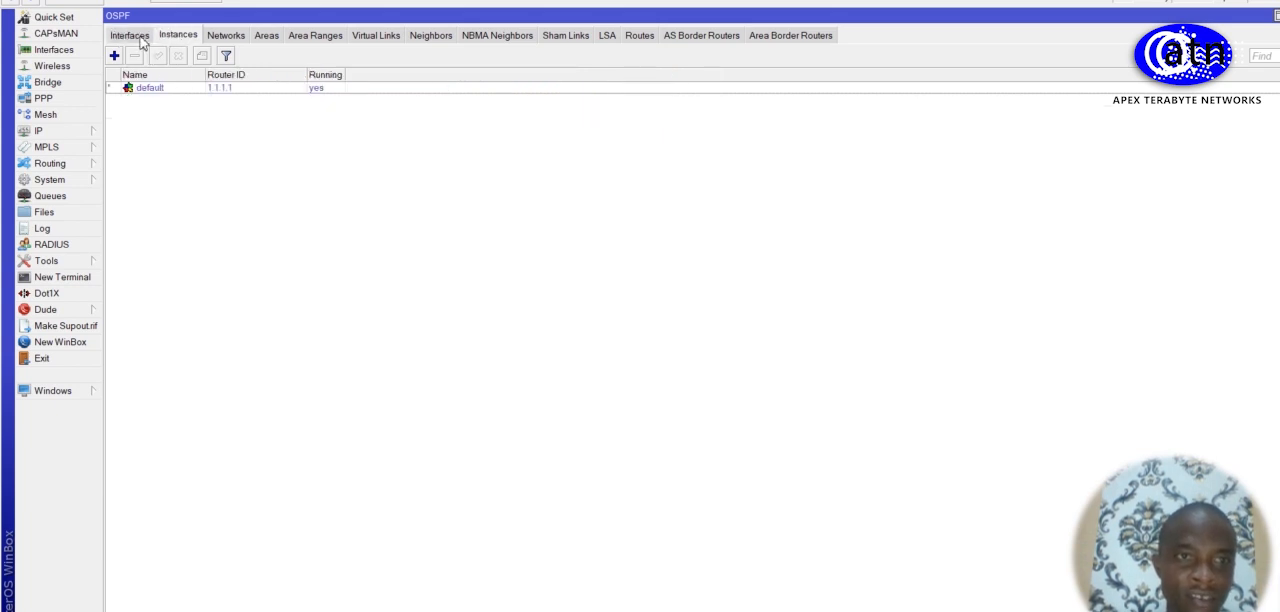
pyautogui.click(139, 38)
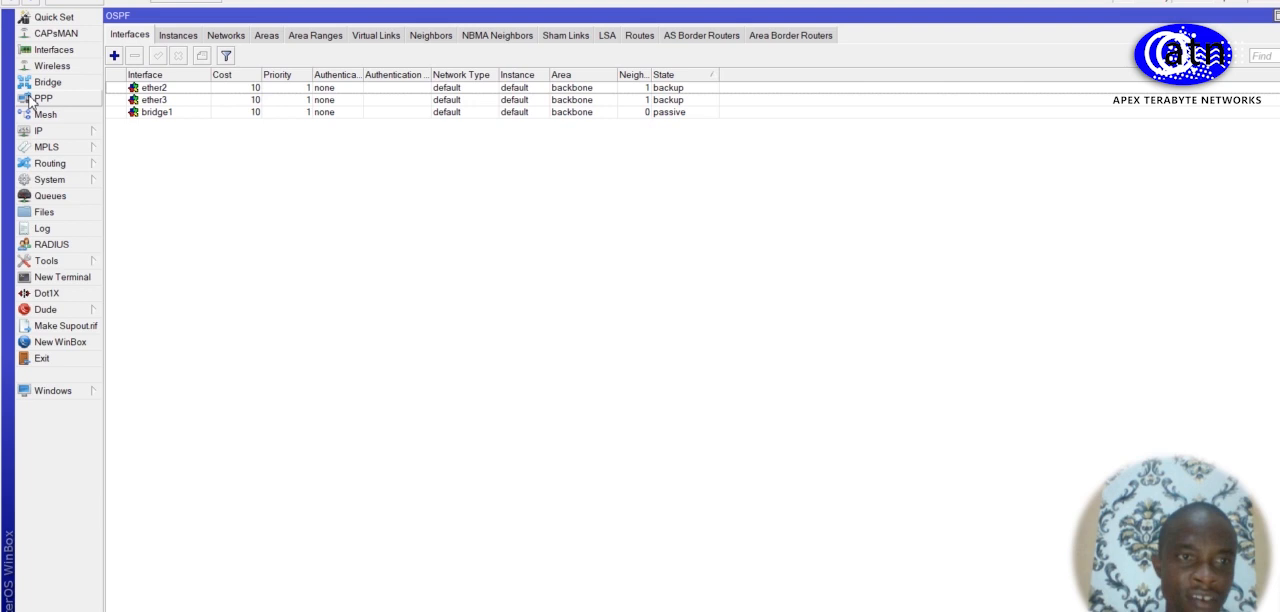
# Step: Start a new VRF in R1's IP route list with the routing mark TO_HQ
pyautogui.click(72, 136)
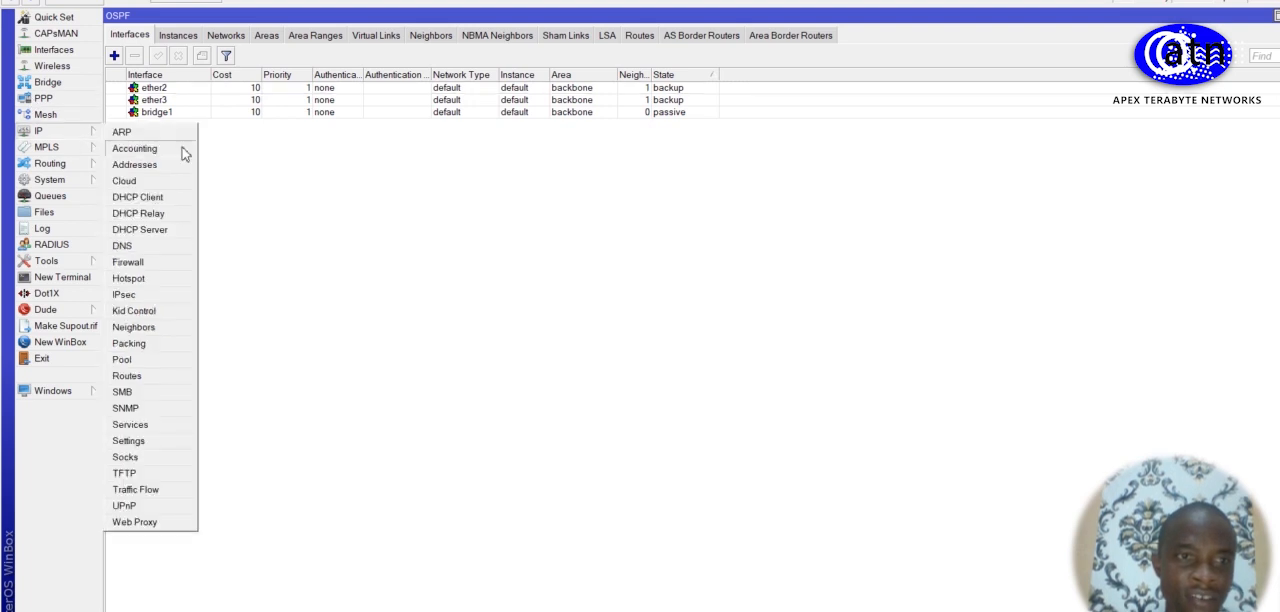
pyautogui.click(150, 376)
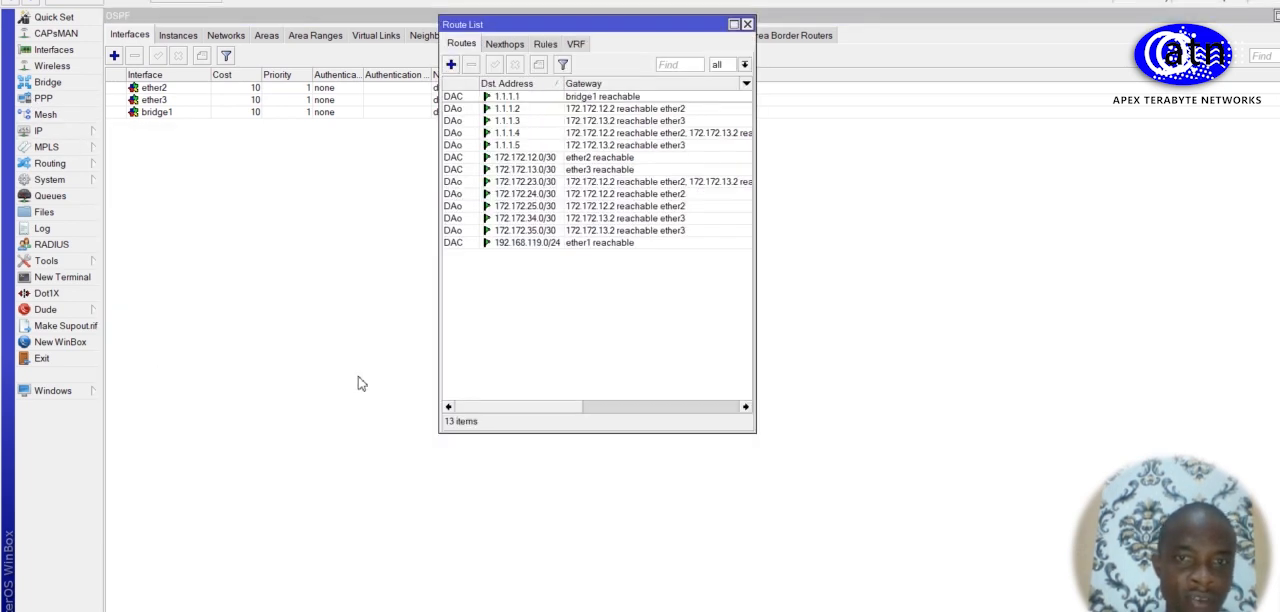
pyautogui.click(576, 44)
pyautogui.click(451, 64)
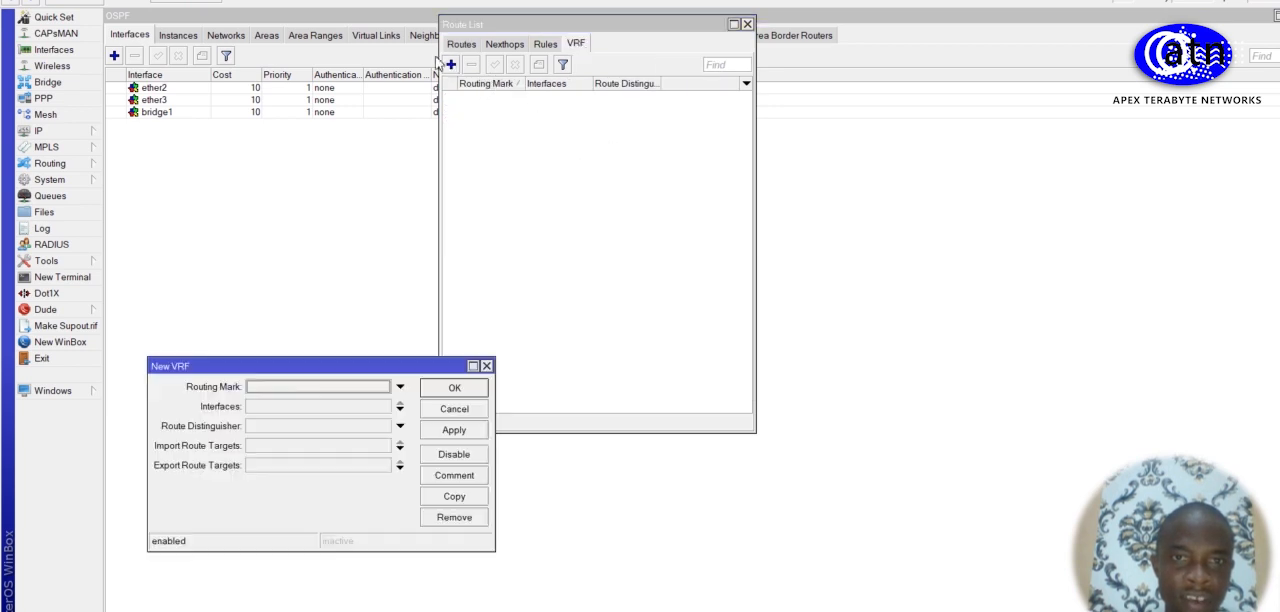
pyautogui.click(306, 390)
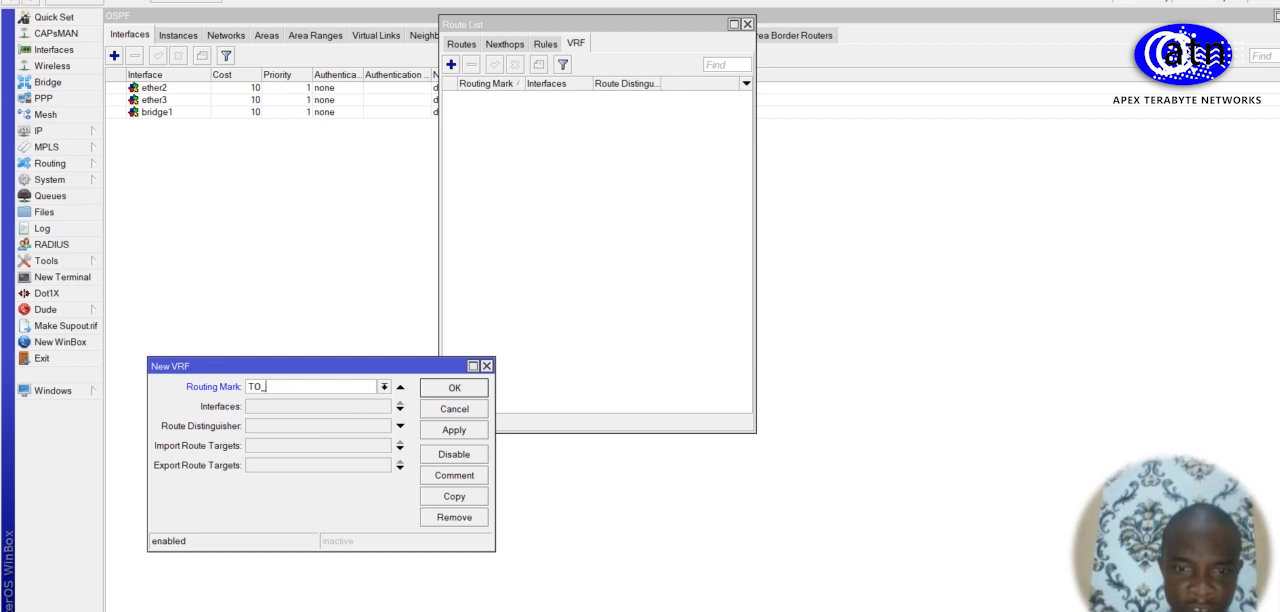
pyautogui.hotkey('alt', 'Tab')
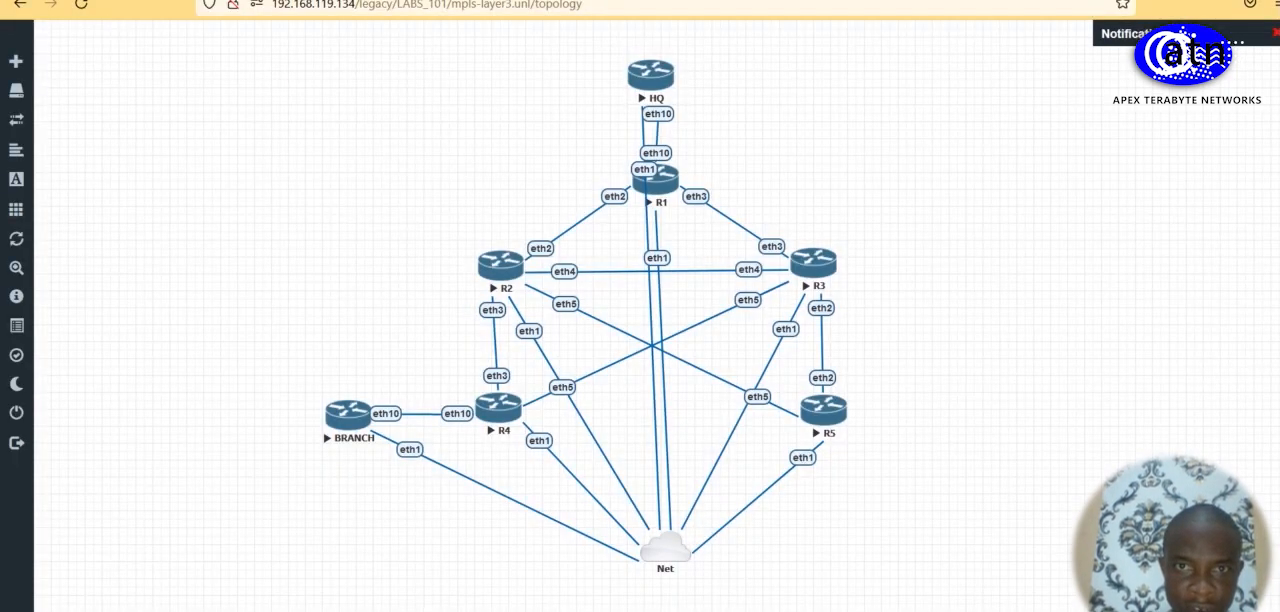
pyautogui.hotkey('alt', 'Tab')
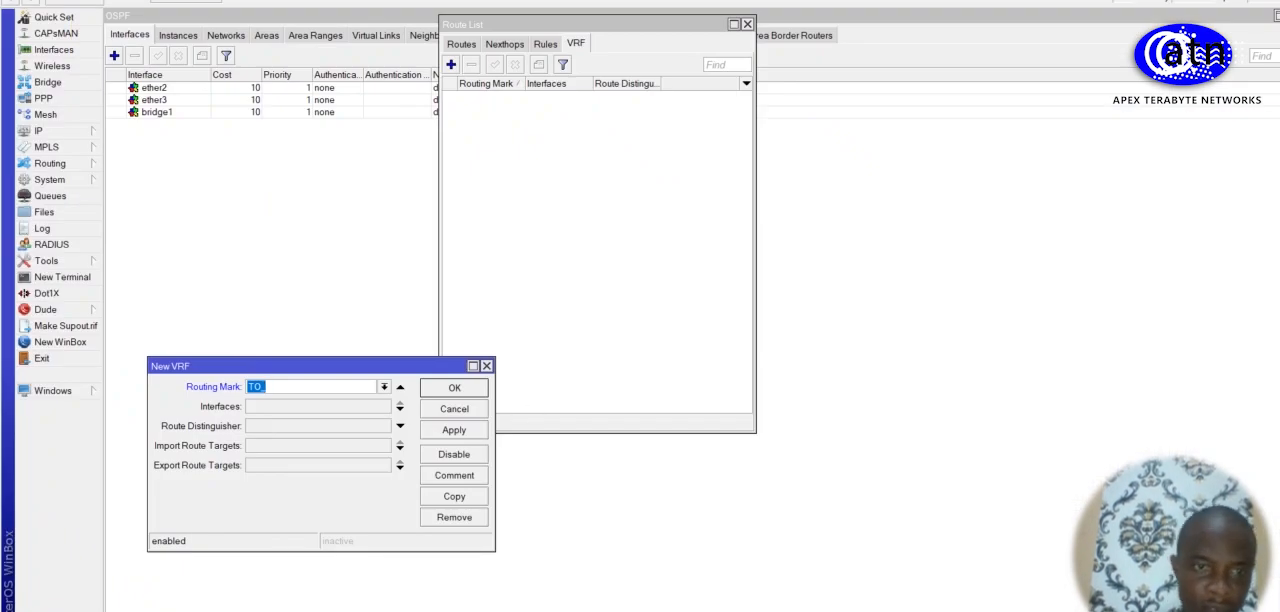
pyautogui.click(306, 388)
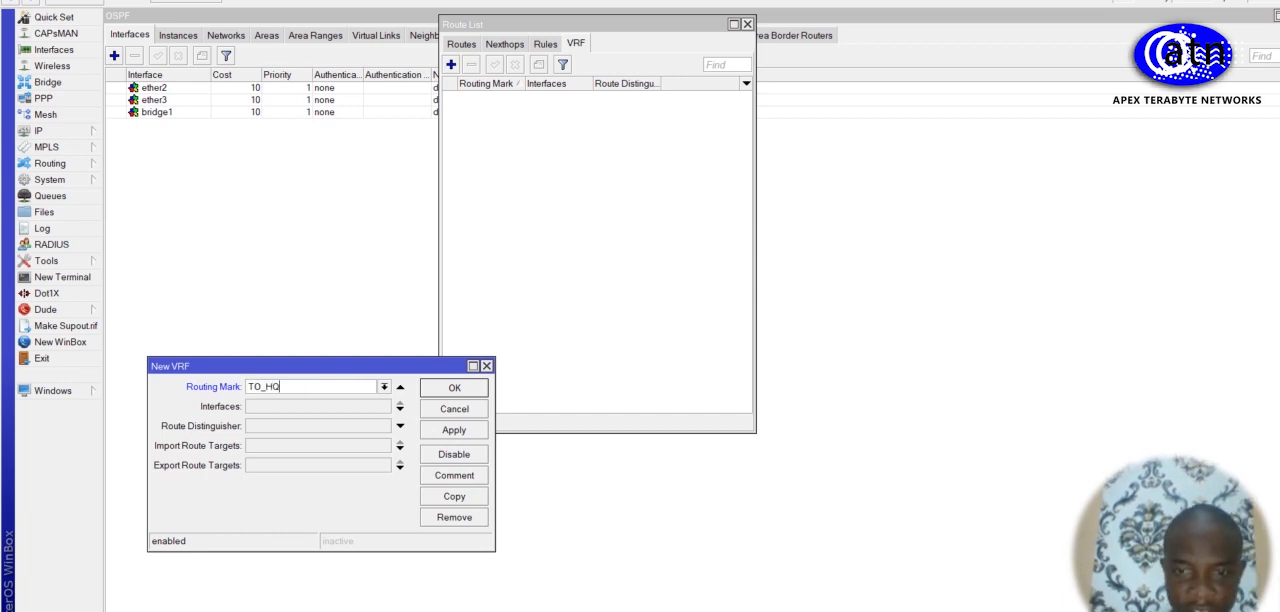
pyautogui.hotkey('alt', 'Tab')
pyautogui.hotkey('alt', 'Tab')
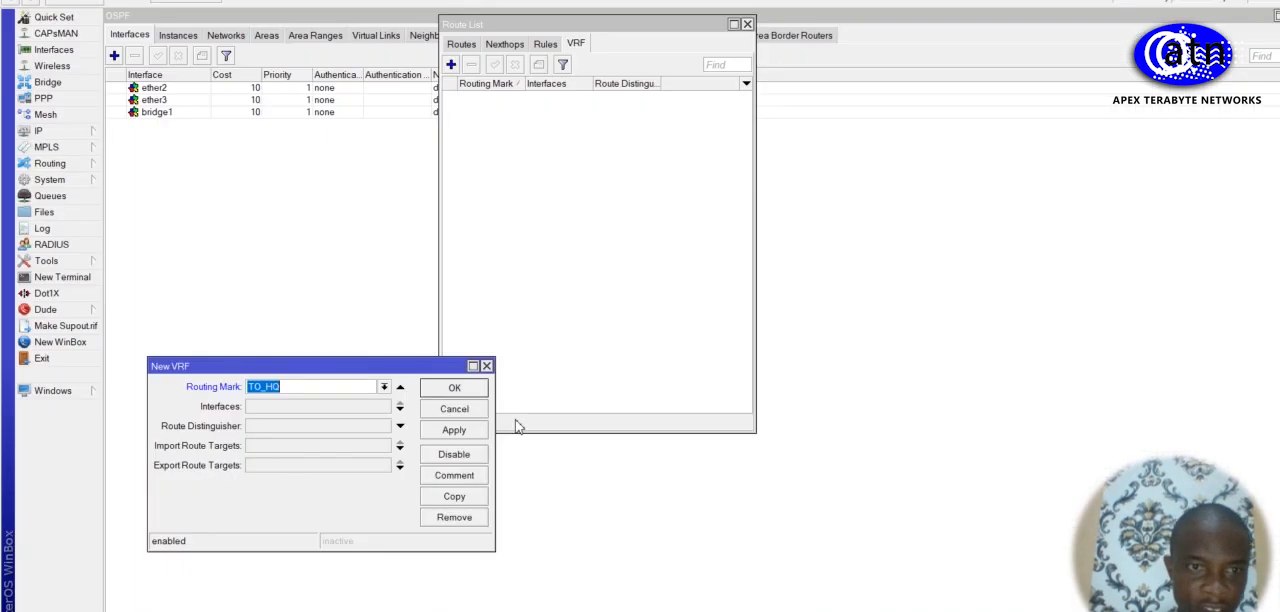
# Step: Assign interface ether10 to the TO_HQ VRF and set its route distinguisher to 1.1.1.1:1
pyautogui.click(317, 407)
pyautogui.click(384, 408)
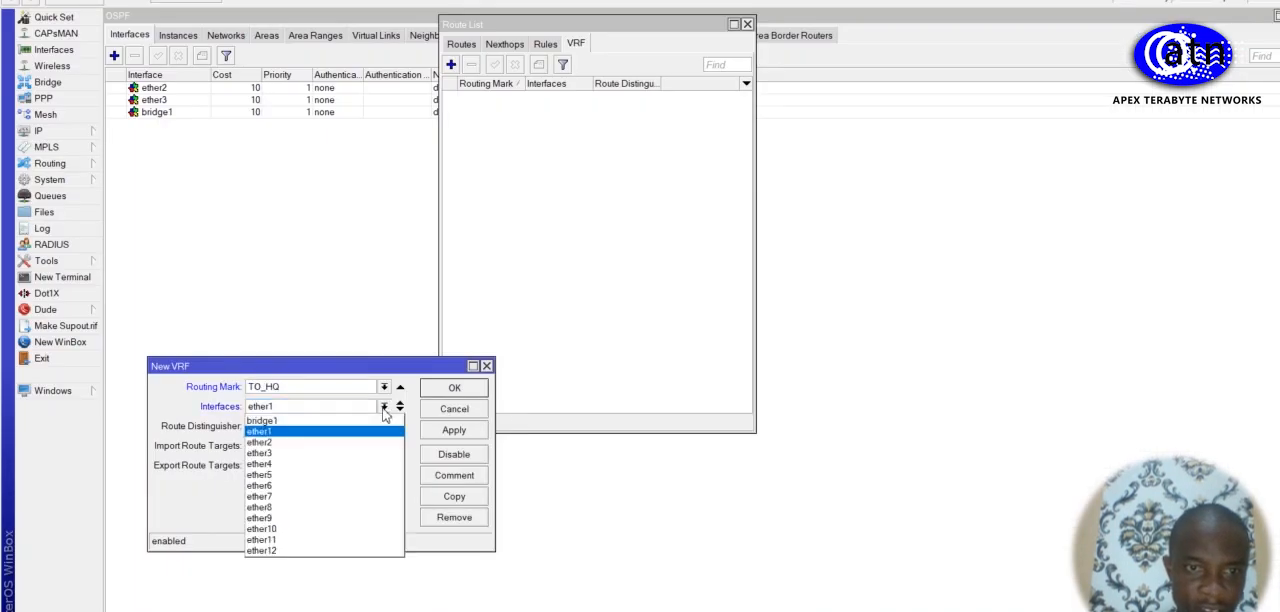
pyautogui.click(318, 530)
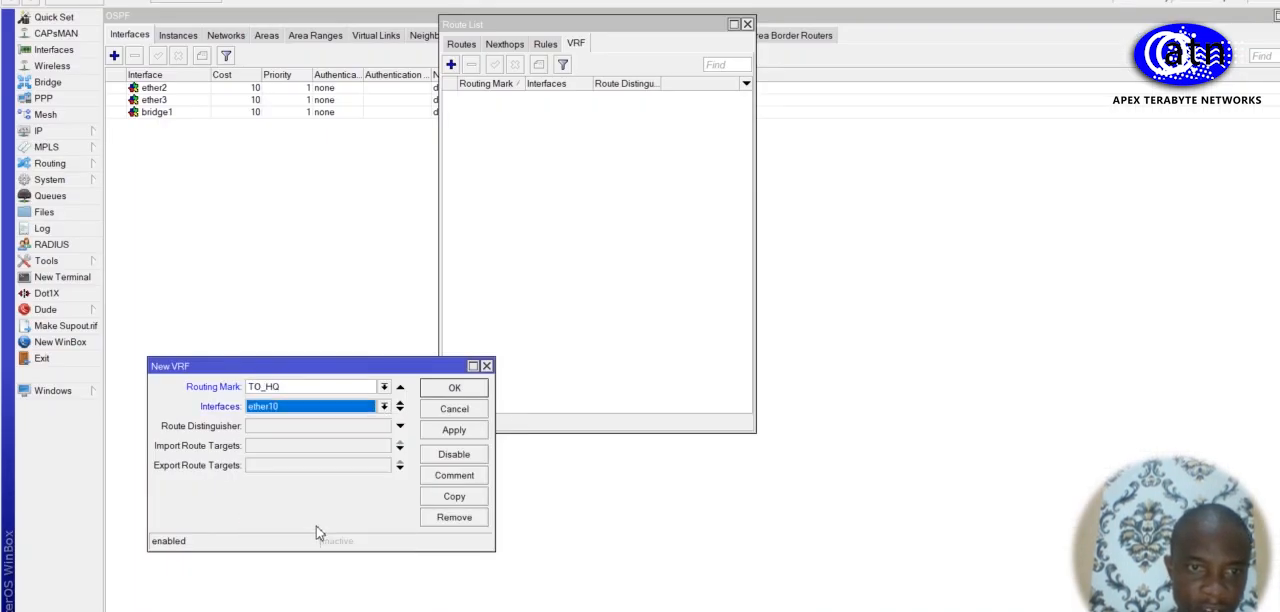
pyautogui.click(262, 428)
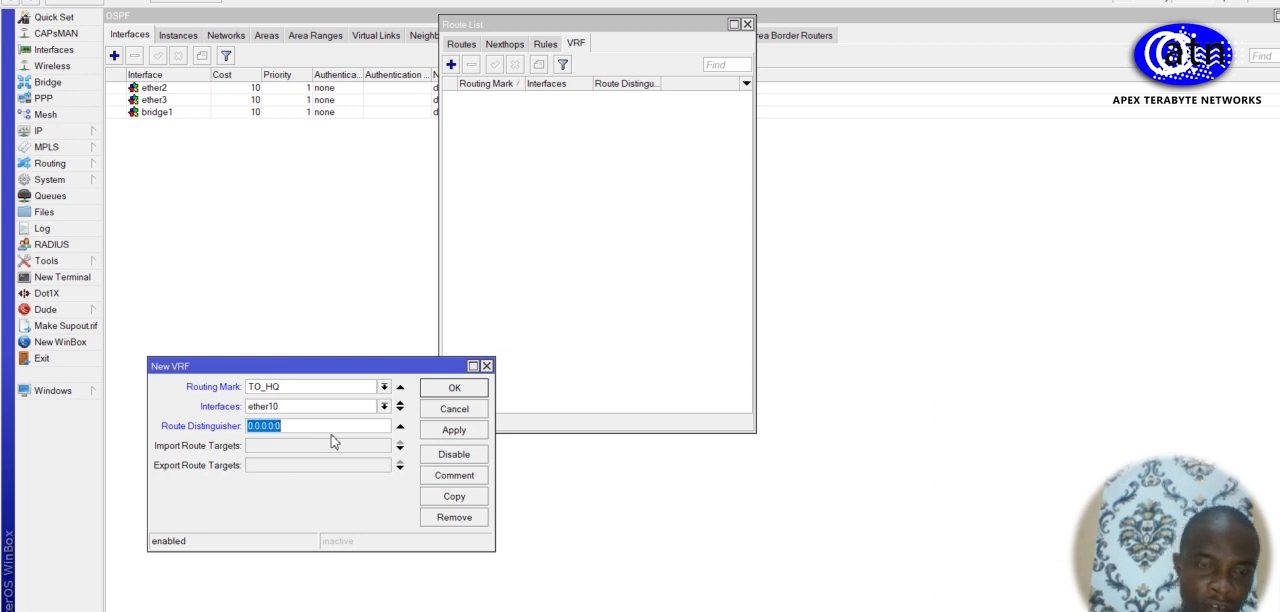
pyautogui.click(279, 426)
pyautogui.press('BackSpace')
pyautogui.press('BackSpace')
pyautogui.press('BackSpace')
pyautogui.press('BackSpace')
pyautogui.press('BackSpace')
pyautogui.press('BackSpace')
pyautogui.write('1')
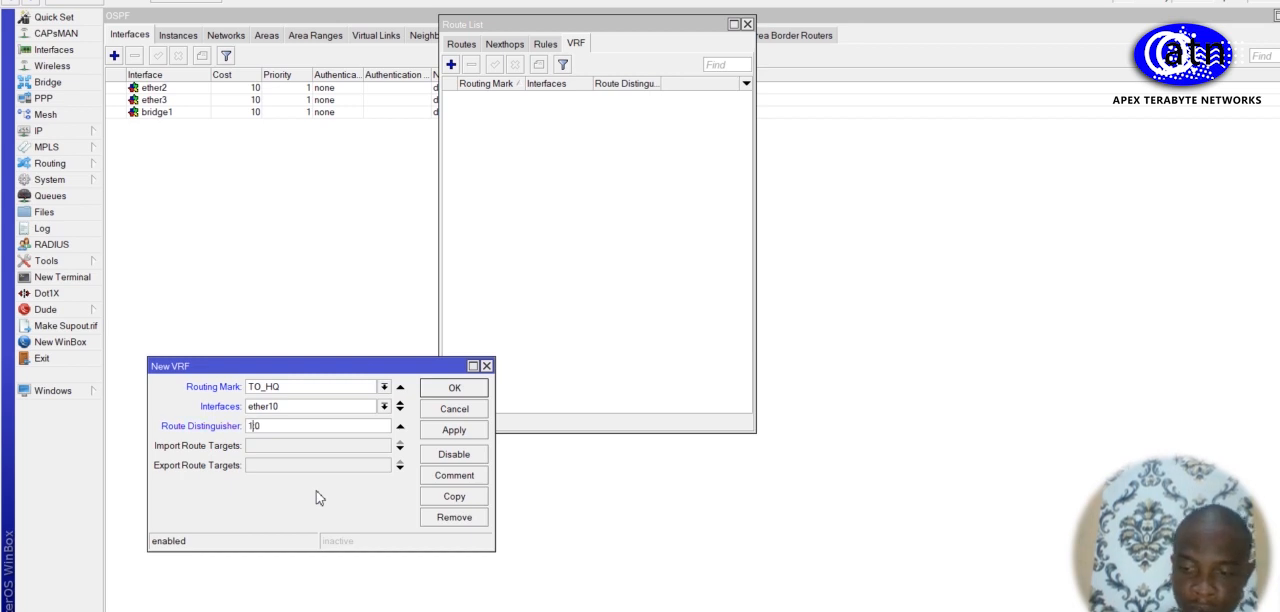
pyautogui.write('.1.1.1')
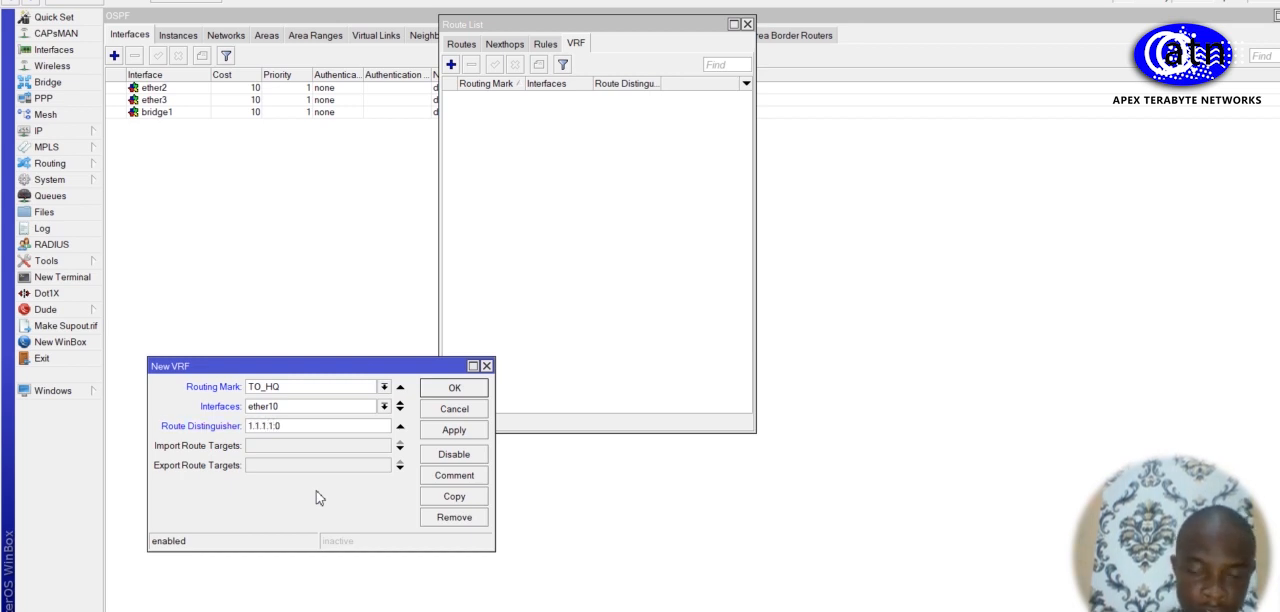
pyautogui.write(':1')
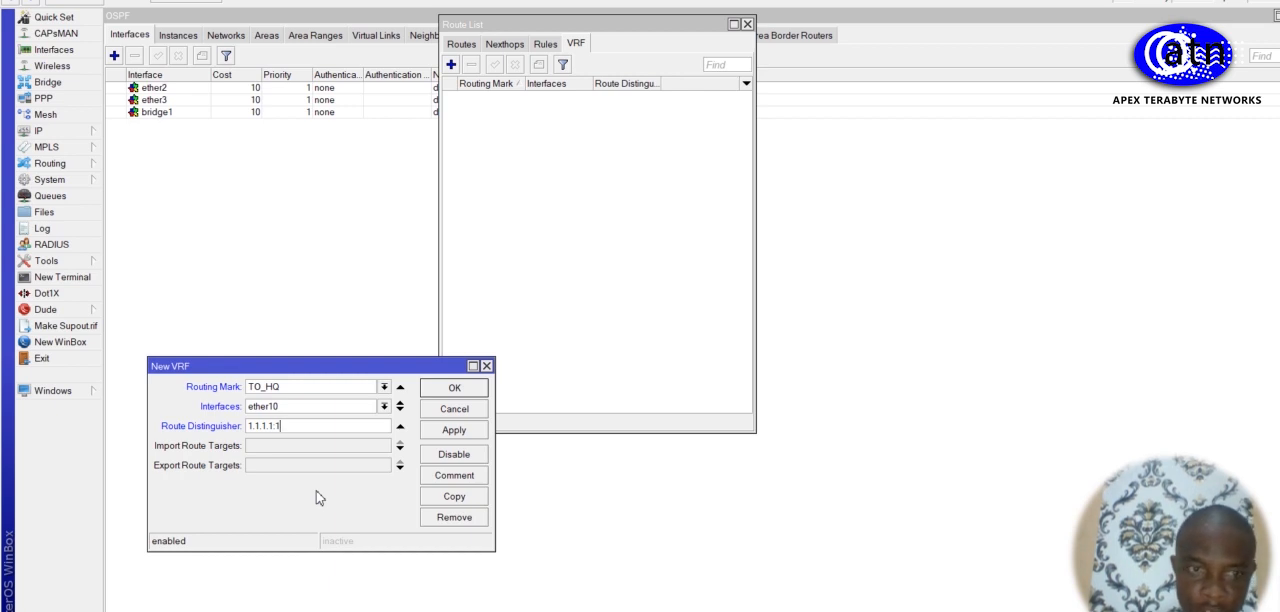
# Step: Set the VRF's import route target to 1:4 and export route target to 1:1, and save it
pyautogui.click(262, 446)
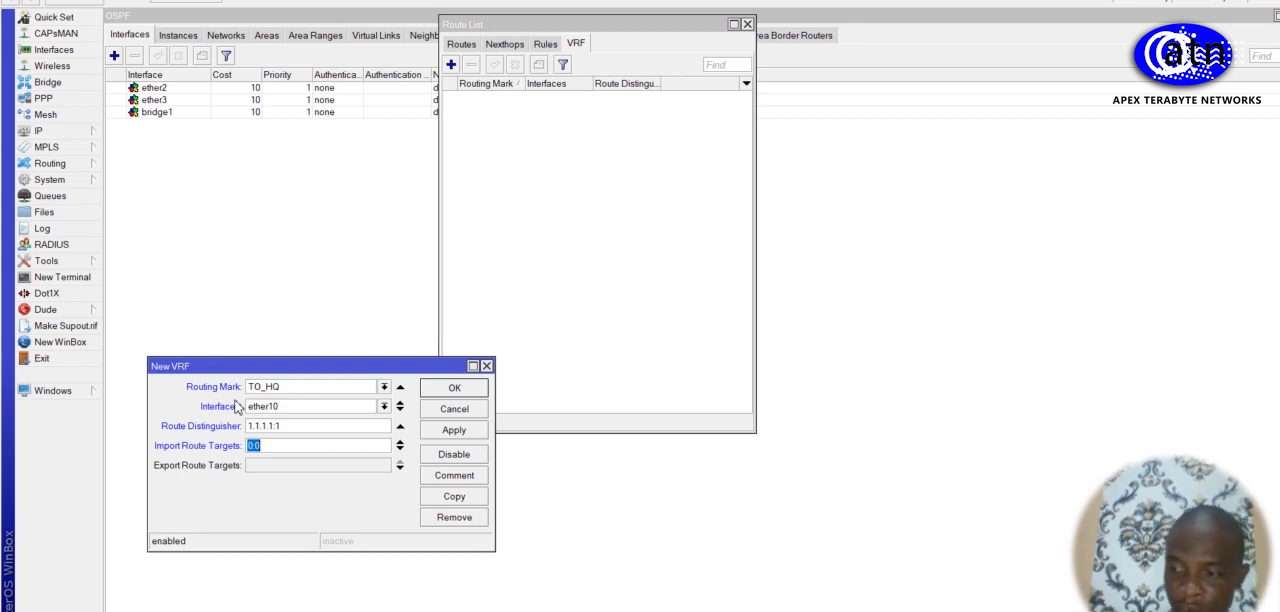
pyautogui.click(281, 467)
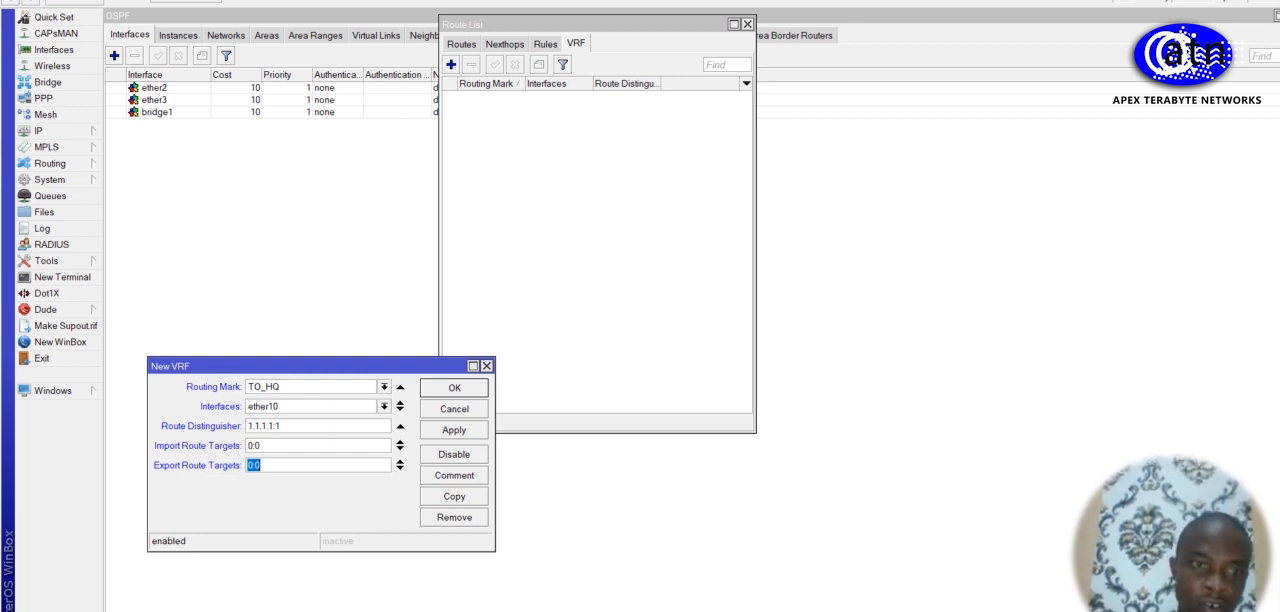
pyautogui.click(325, 466)
pyautogui.press('BackSpace')
pyautogui.press('BackSpace')
pyautogui.press('BackSpace')
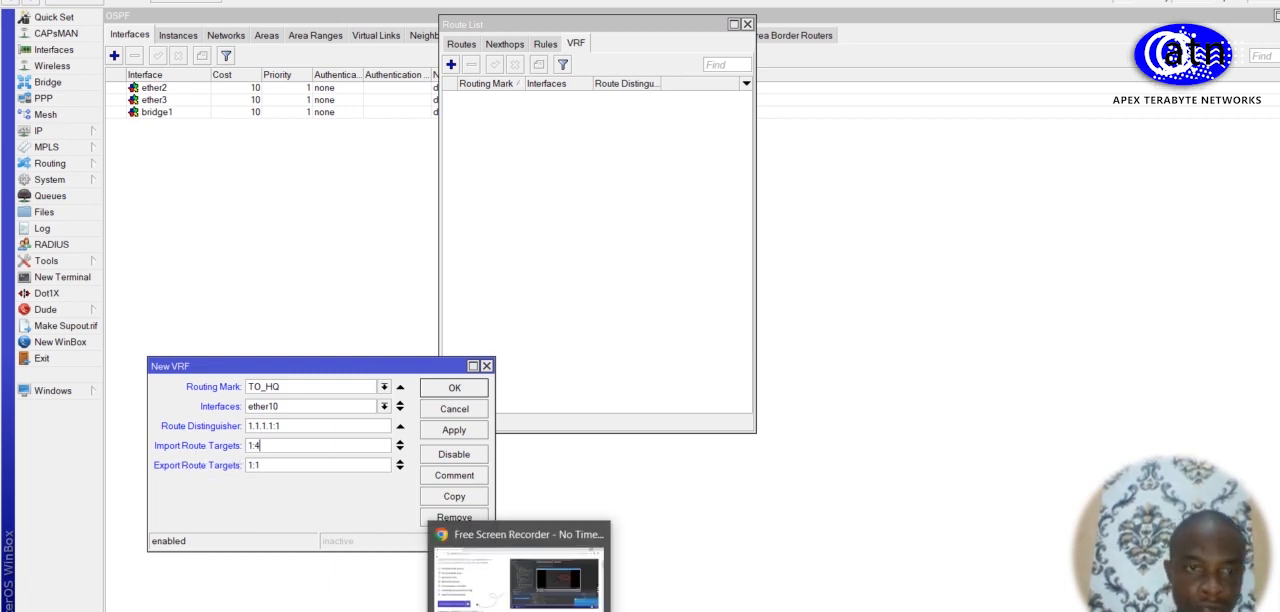
pyautogui.click(457, 433)
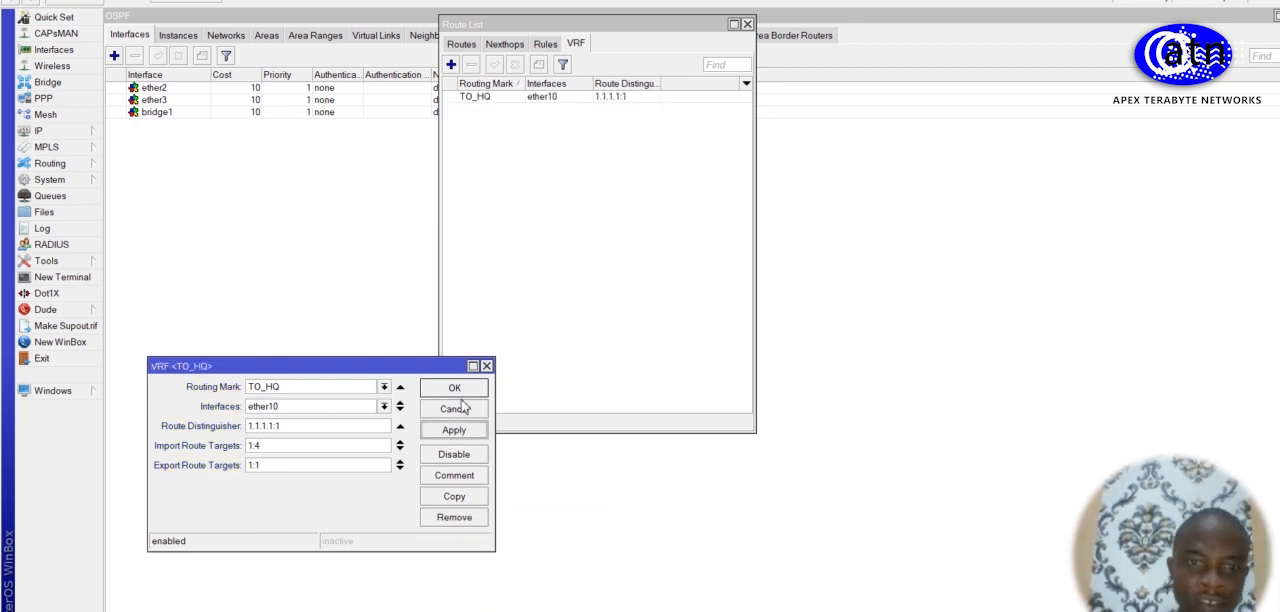
pyautogui.click(465, 394)
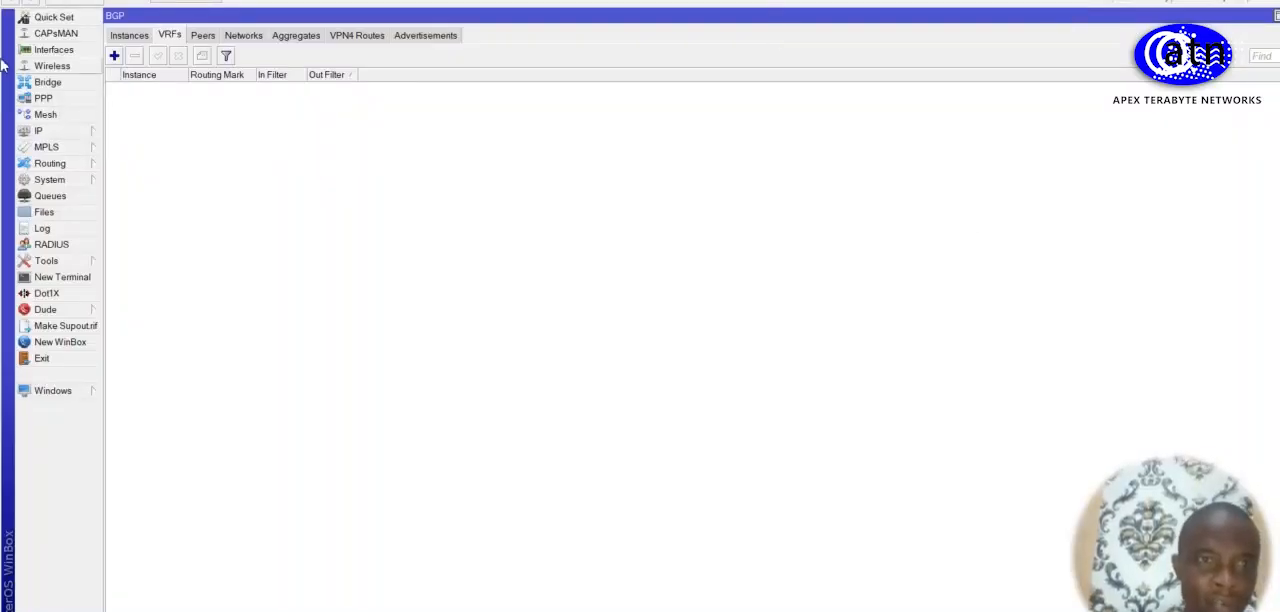
# Step: Rename the BGP peer peer1 as peer_R2 and save it
pyautogui.click(203, 36)
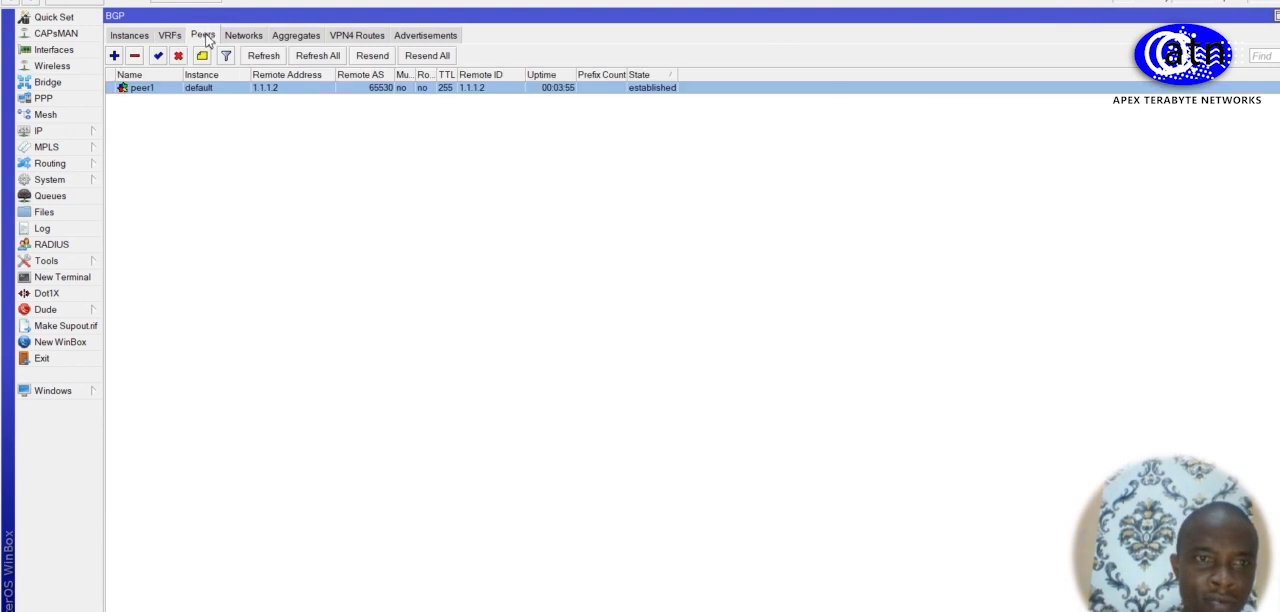
pyautogui.doubleClick(203, 90)
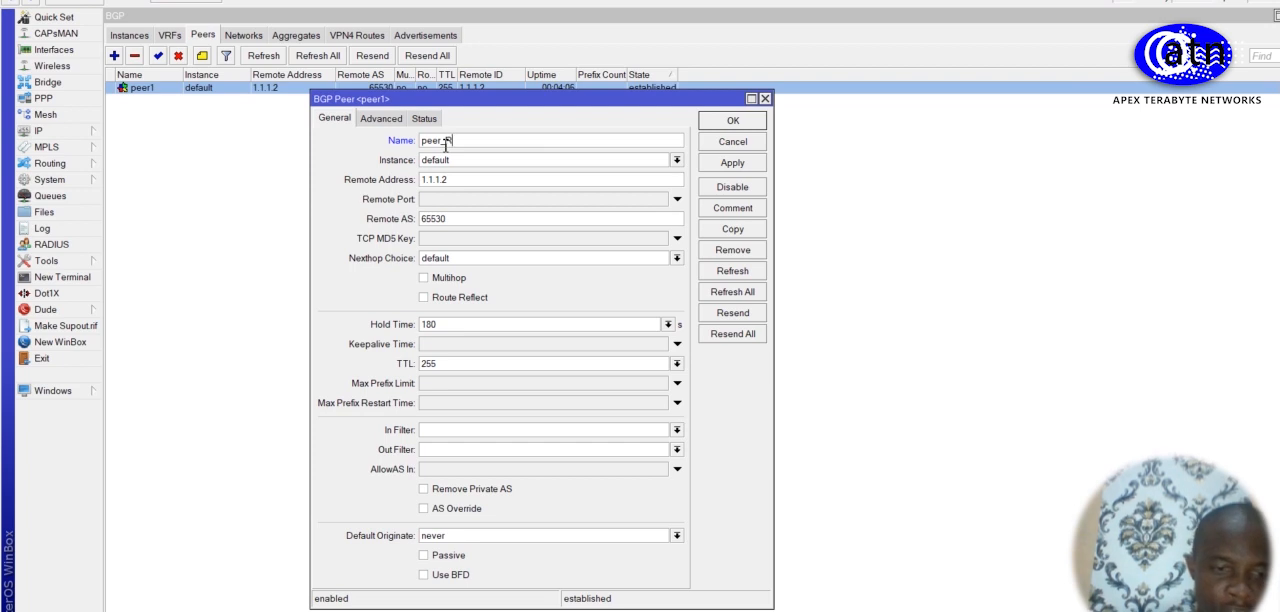
pyautogui.click(748, 164)
pyautogui.click(733, 121)
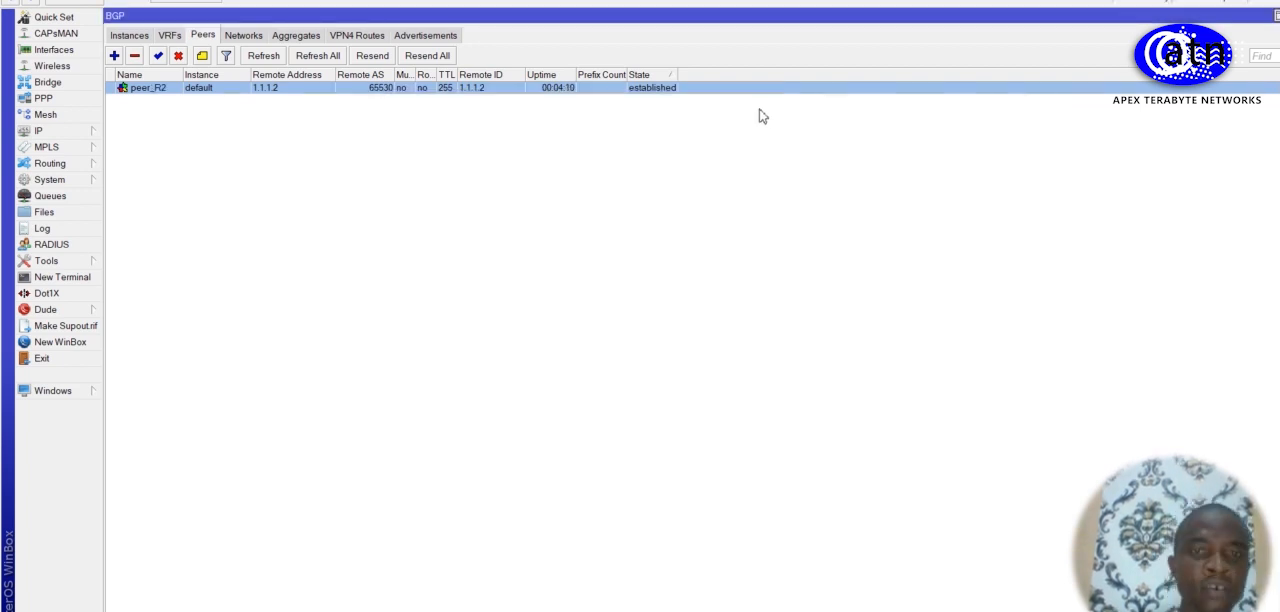
# Step: On R2, start a new BGP peer named peer_R4 with remote AS 65530 and route reflection enabled
pyautogui.moveTo(675, 611)
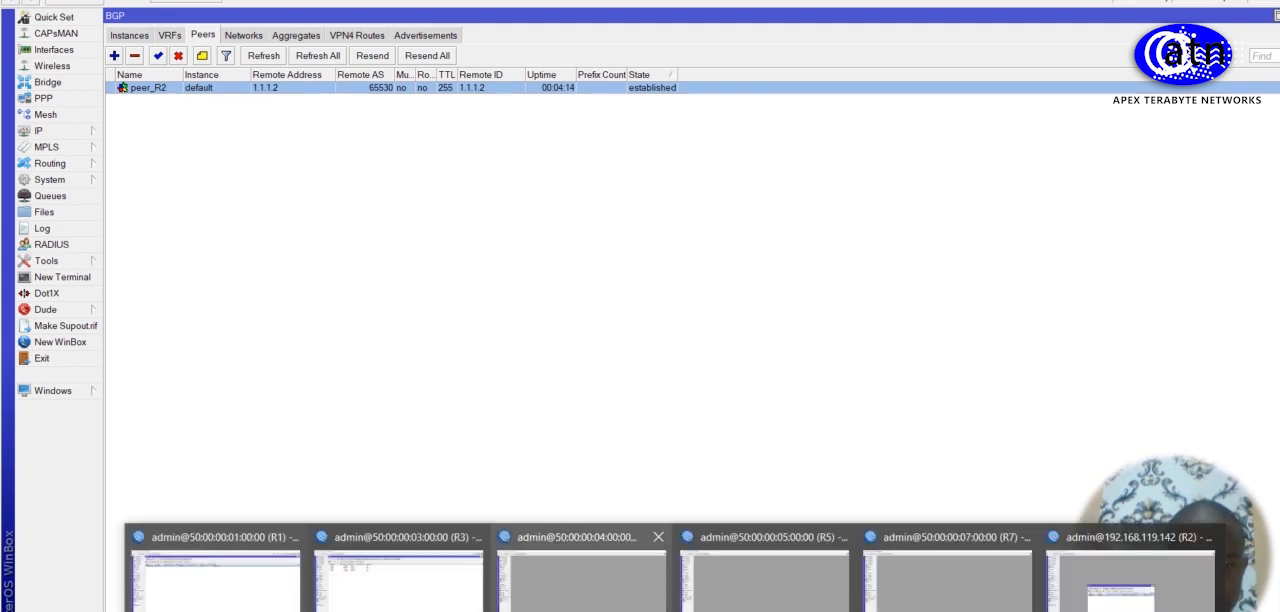
pyautogui.click(582, 598)
pyautogui.moveTo(675, 611)
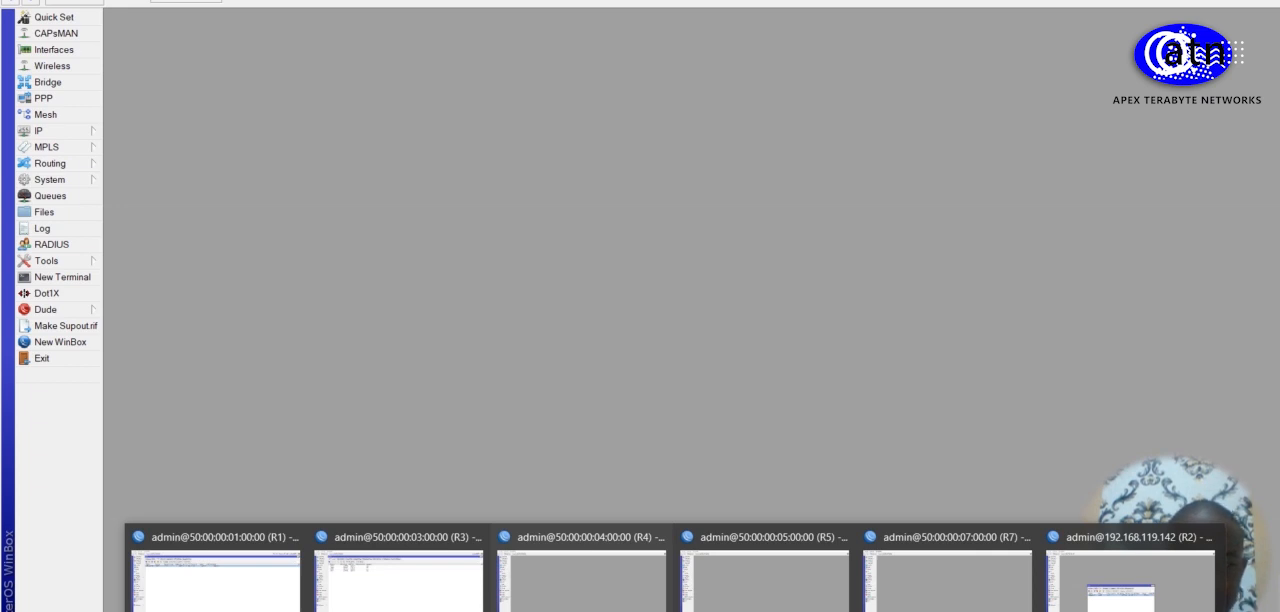
pyautogui.click(1133, 600)
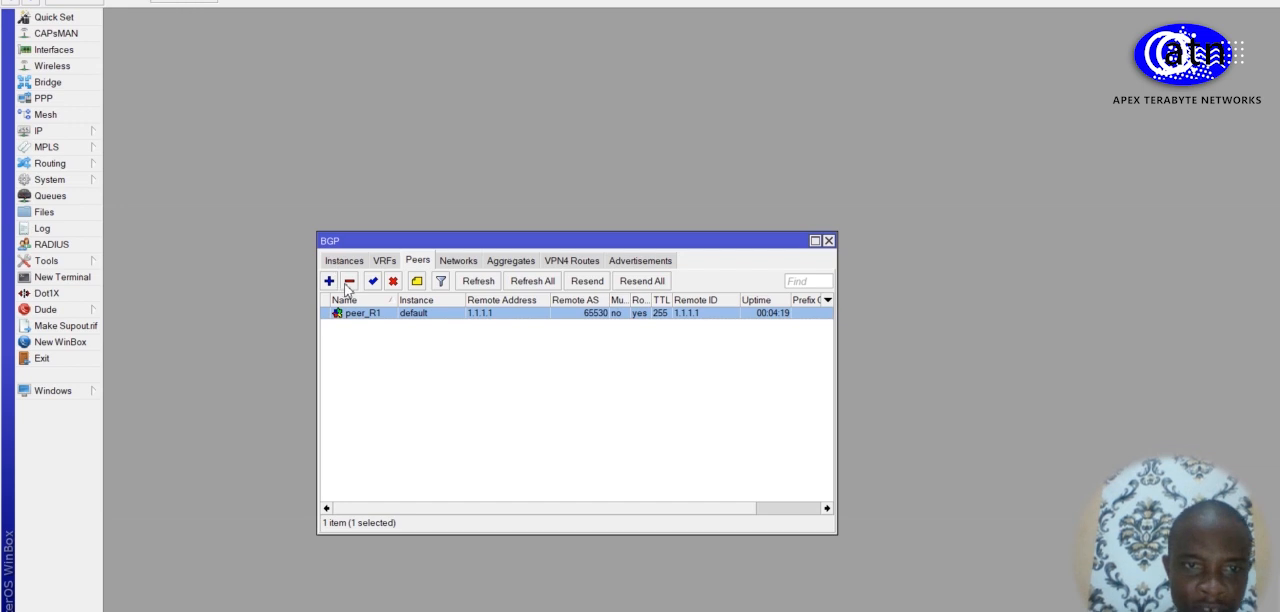
pyautogui.click(330, 282)
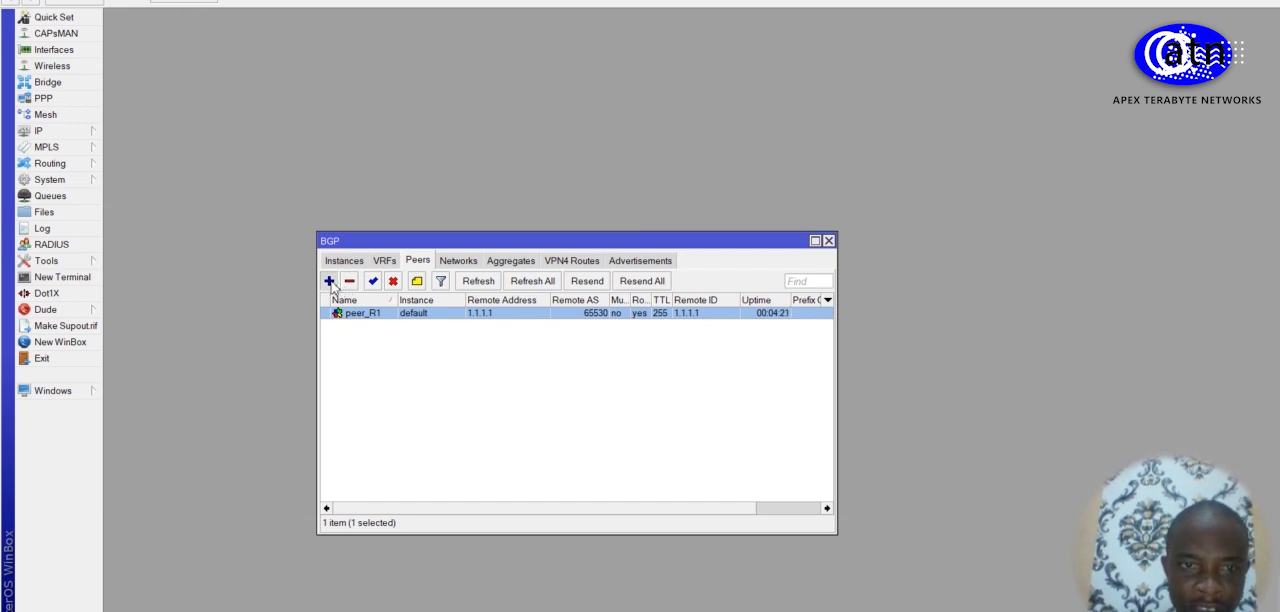
pyautogui.click(842, 97)
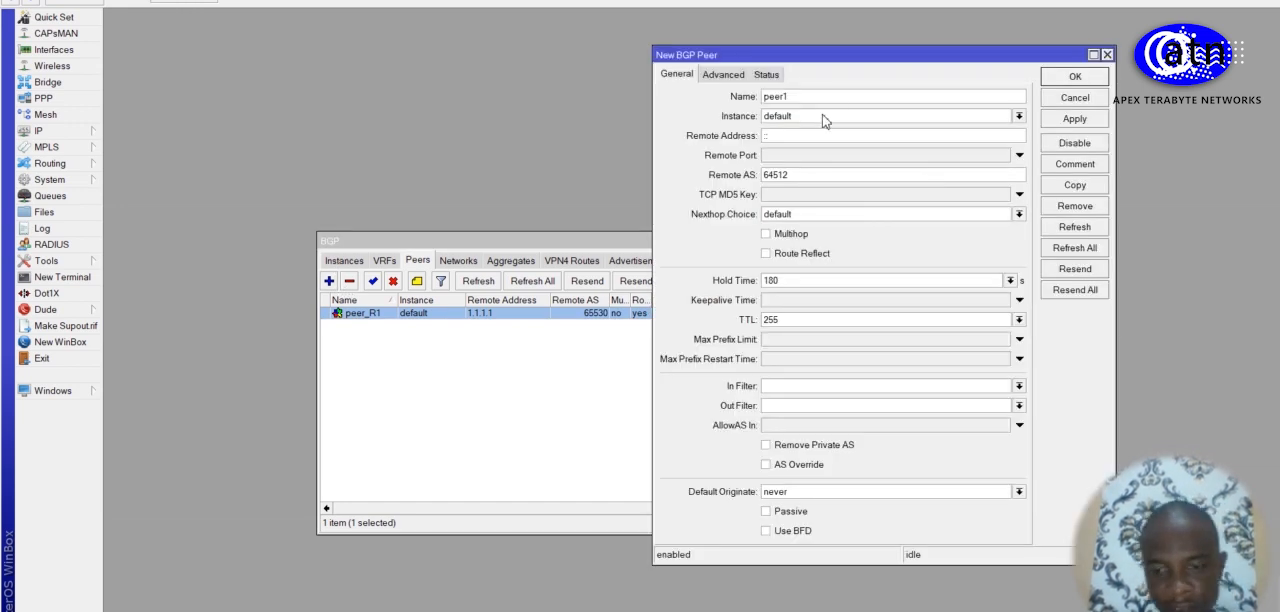
pyautogui.press('BackSpace')
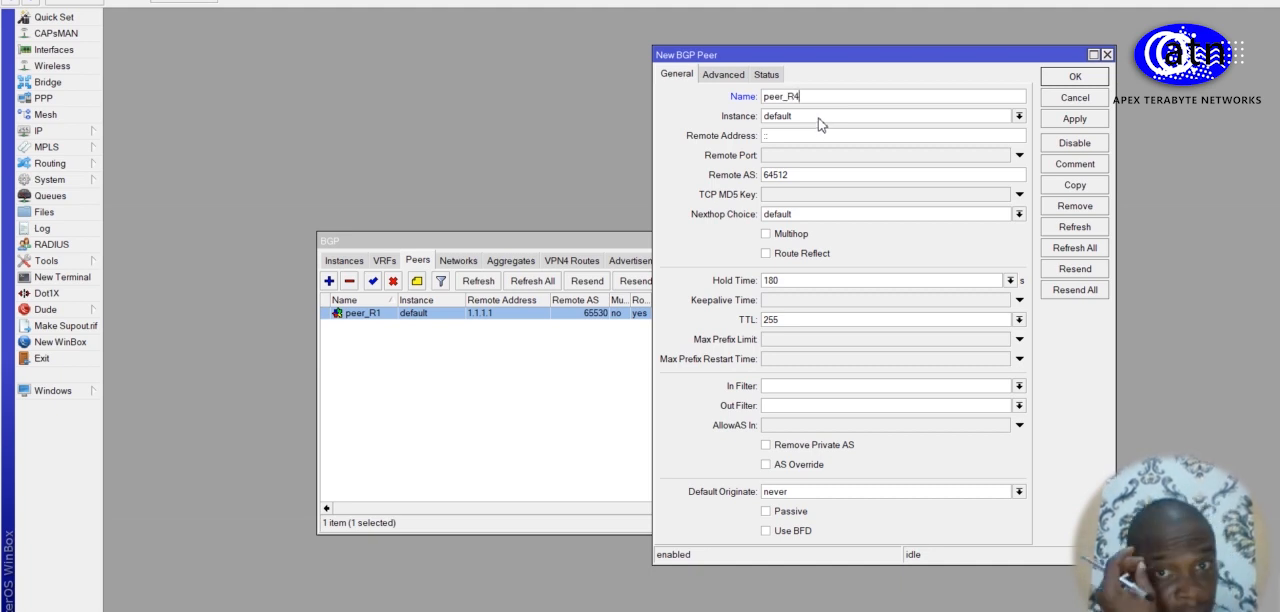
pyautogui.click(824, 174)
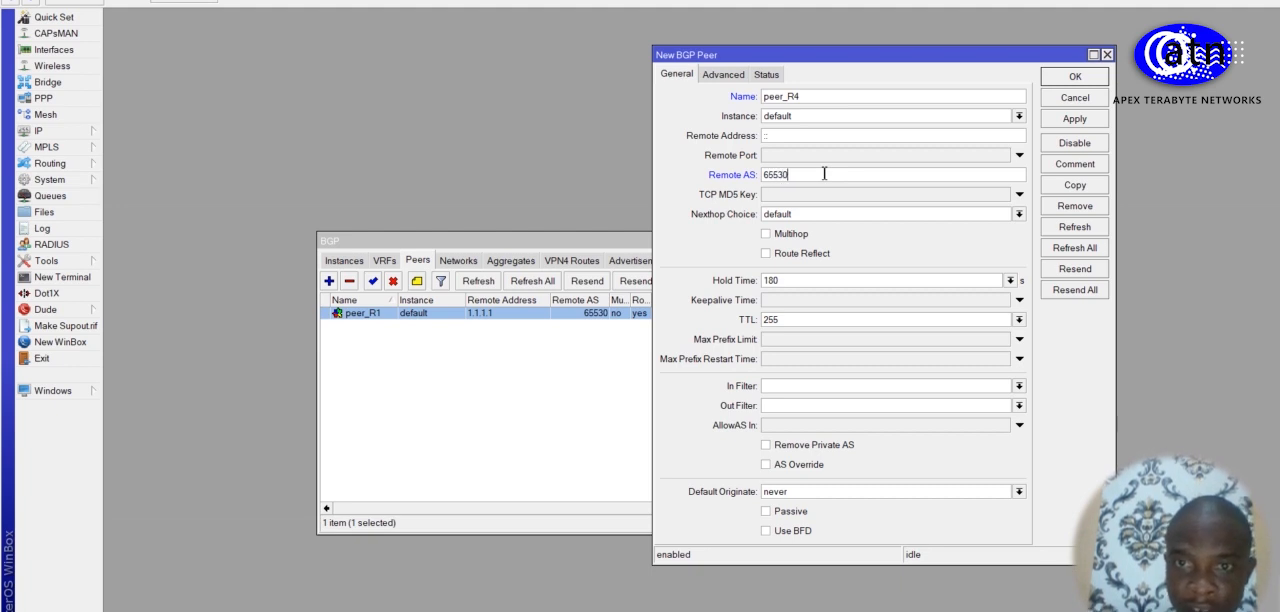
pyautogui.click(772, 256)
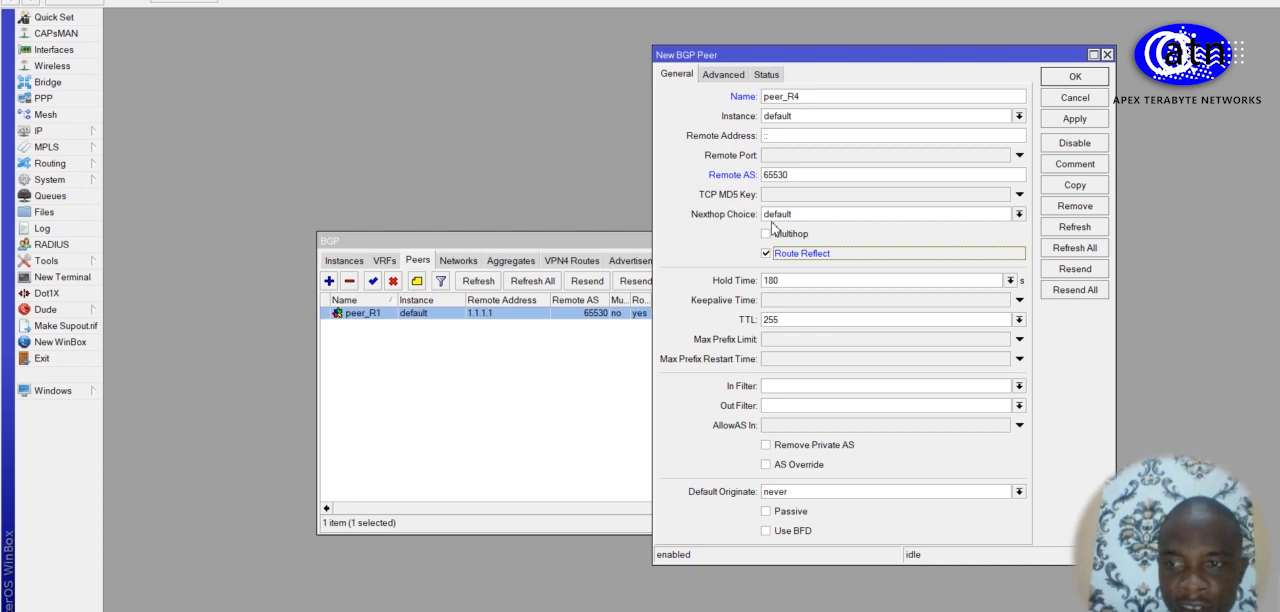
# Step: Enable the ipv6, l2vpn and vpn4 address families for peer_R4, set its update source to bridge1, and save it
pyautogui.click(736, 82)
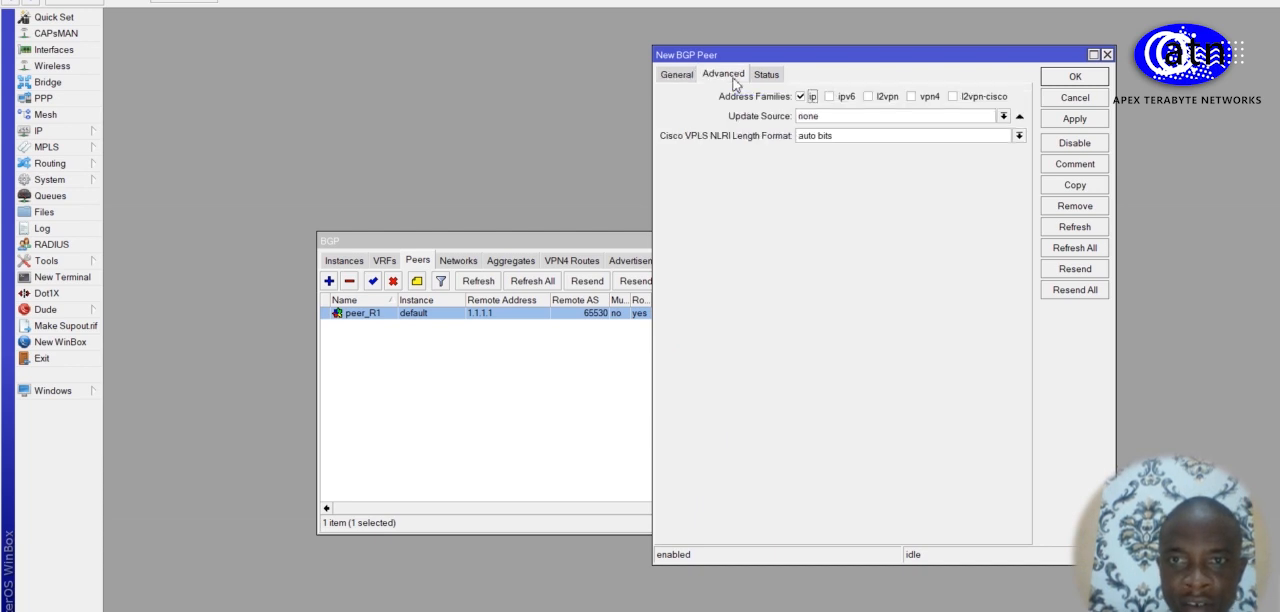
pyautogui.click(830, 97)
pyautogui.click(868, 97)
pyautogui.click(911, 97)
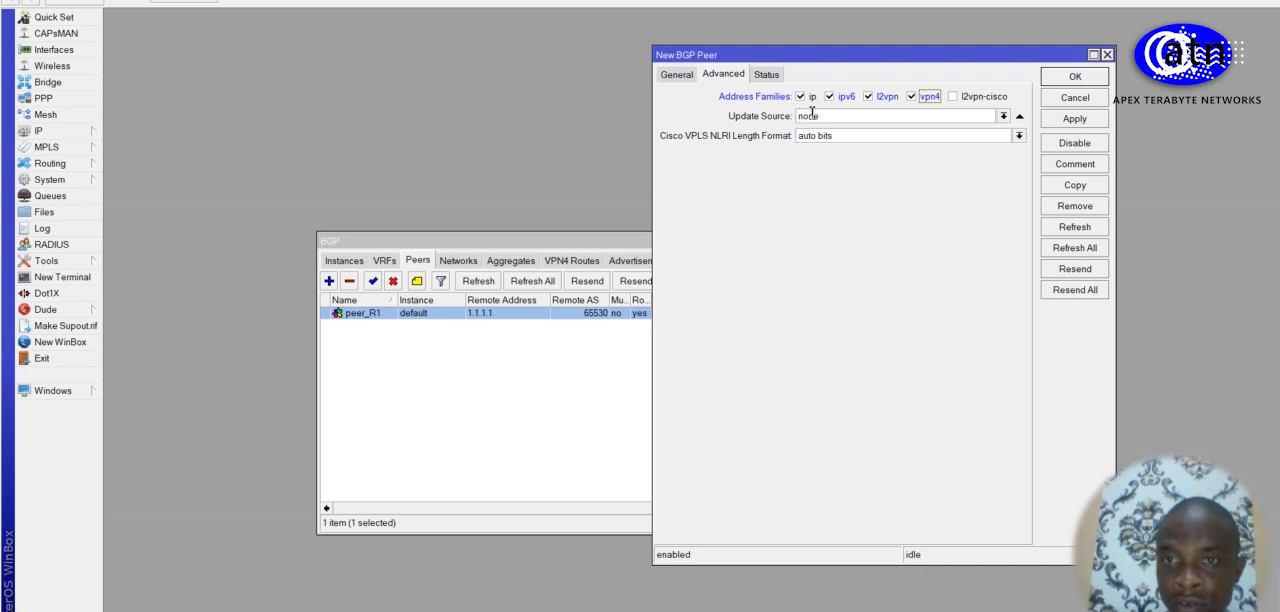
pyautogui.click(1003, 116)
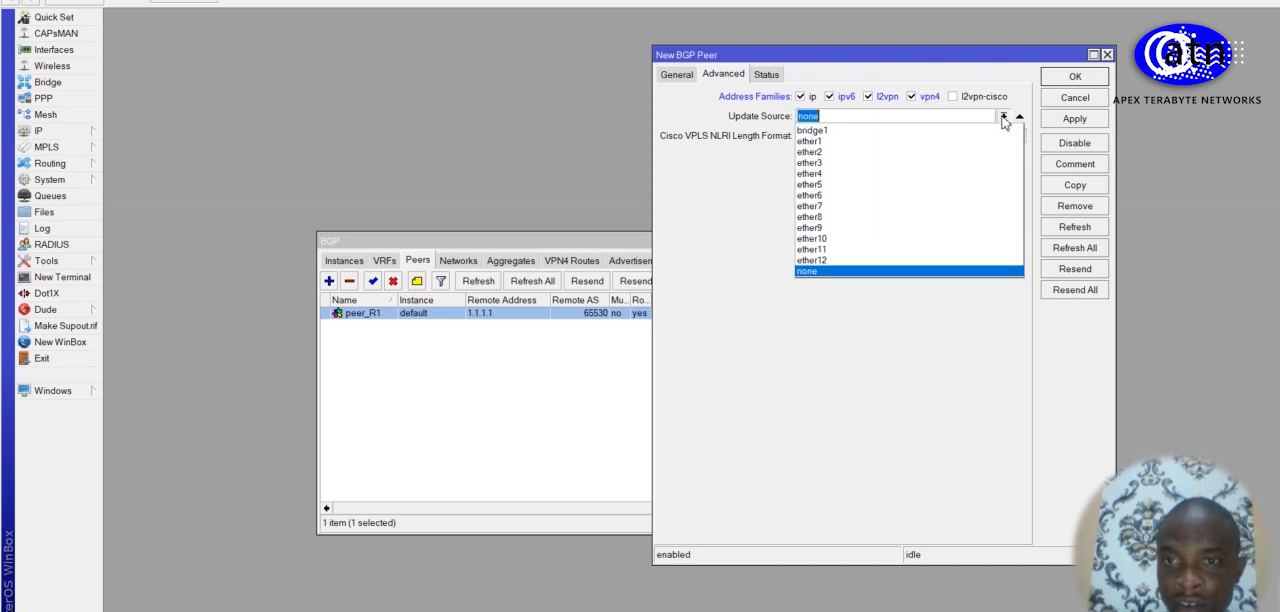
pyautogui.click(946, 133)
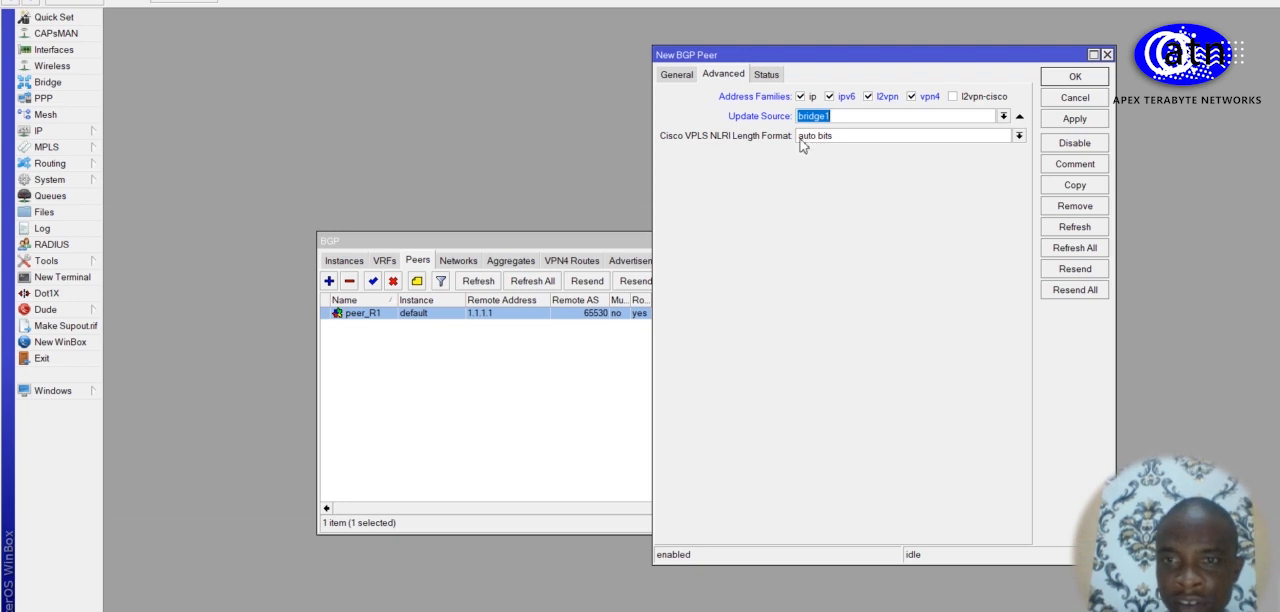
pyautogui.click(1072, 120)
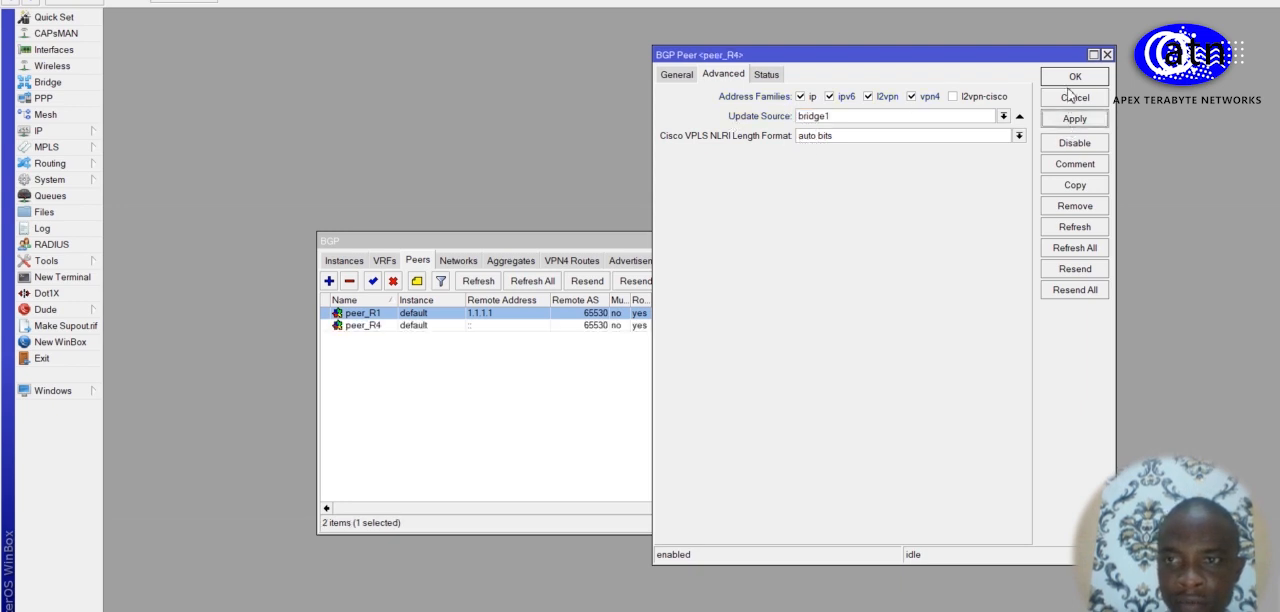
pyautogui.click(1070, 79)
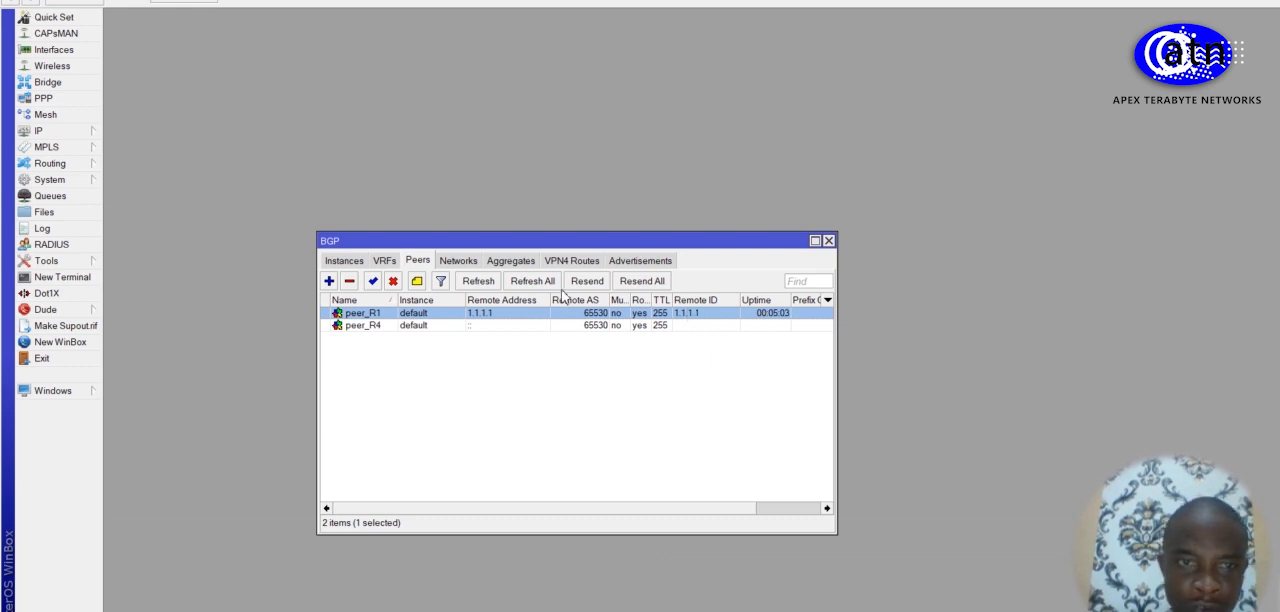
# Step: Set the remote address of peer_R4 to 1.1.1.4 and save the change
pyautogui.doubleClick(446, 326)
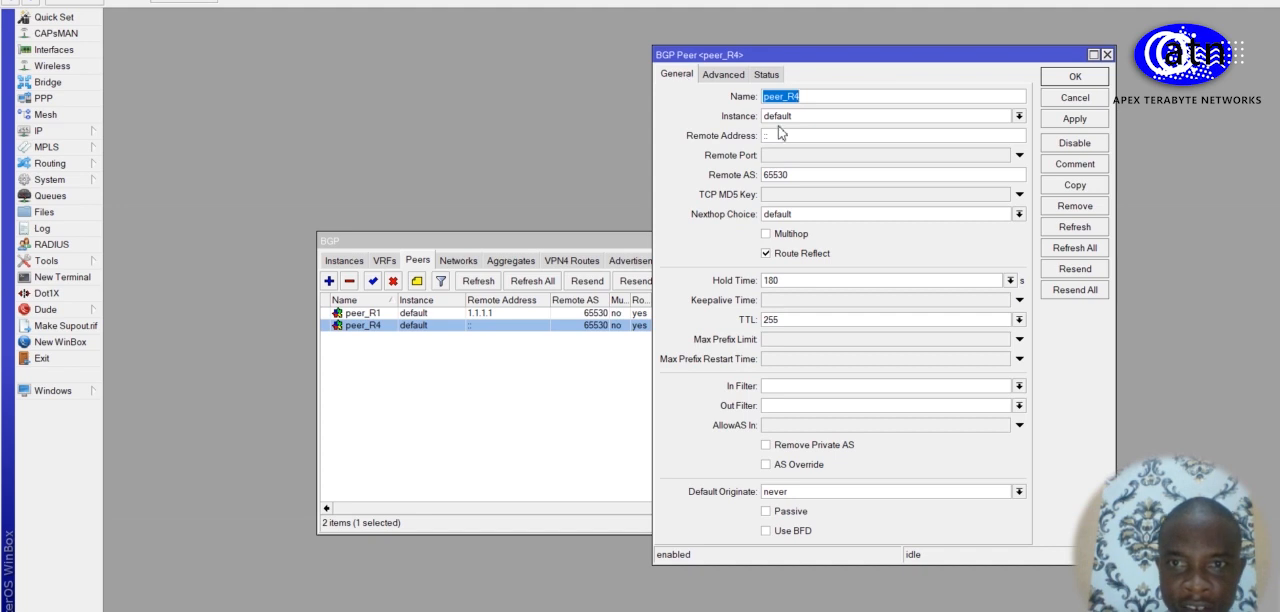
pyautogui.doubleClick(781, 140)
pyautogui.write('1.1.1.4')
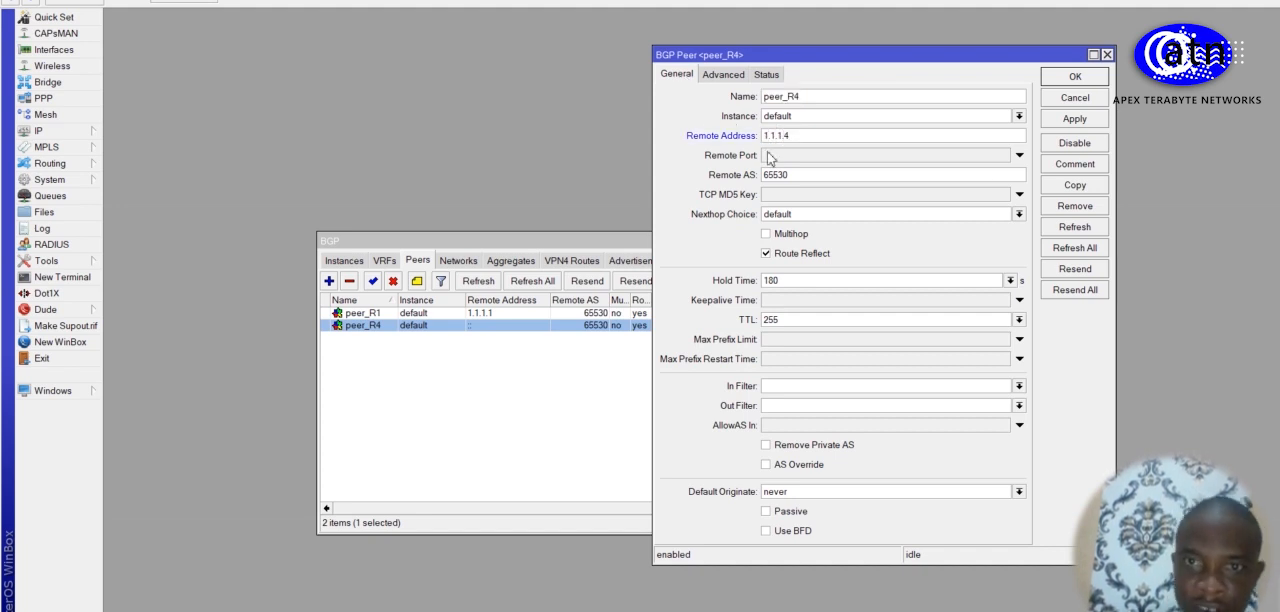
pyautogui.click(1074, 118)
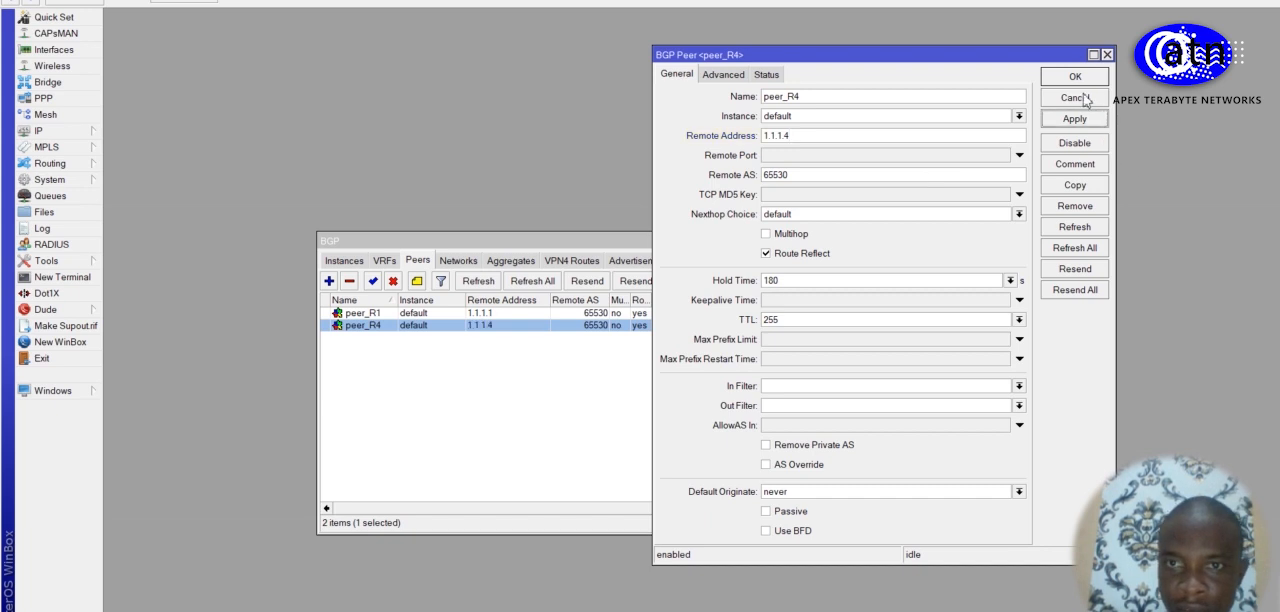
pyautogui.click(1074, 77)
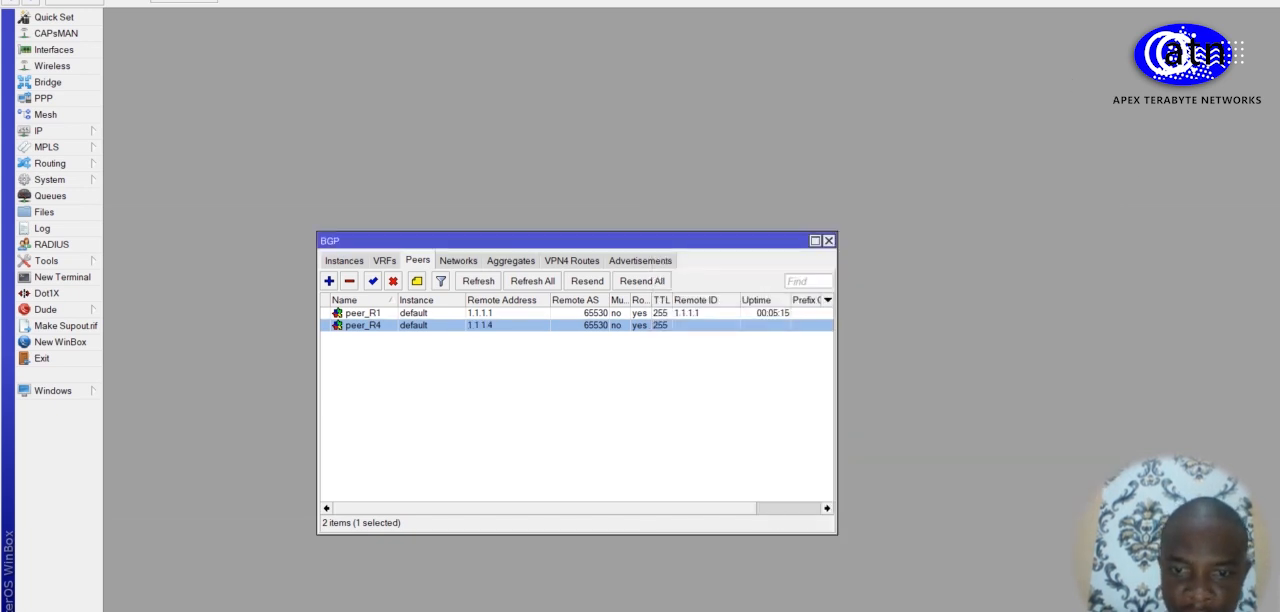
# Step: Switch to R4's WinBox session, check its BGP instance, and start a new BGP peer named peer_R2
pyautogui.moveTo(685, 611)
pyautogui.click(614, 597)
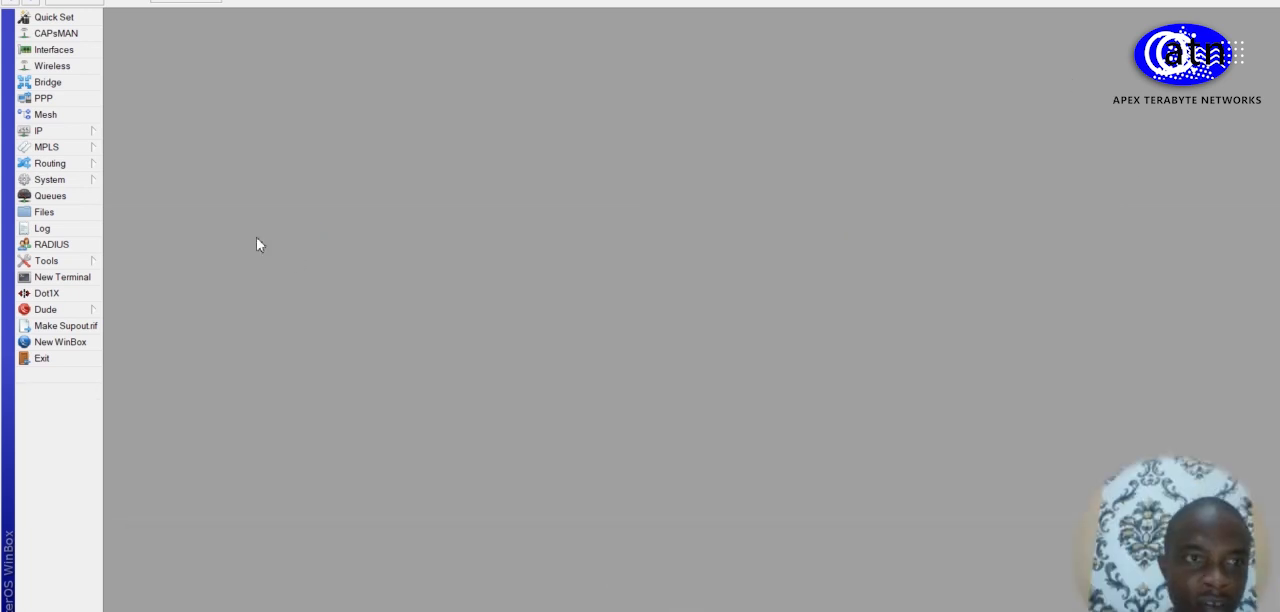
pyautogui.click(86, 165)
pyautogui.click(124, 181)
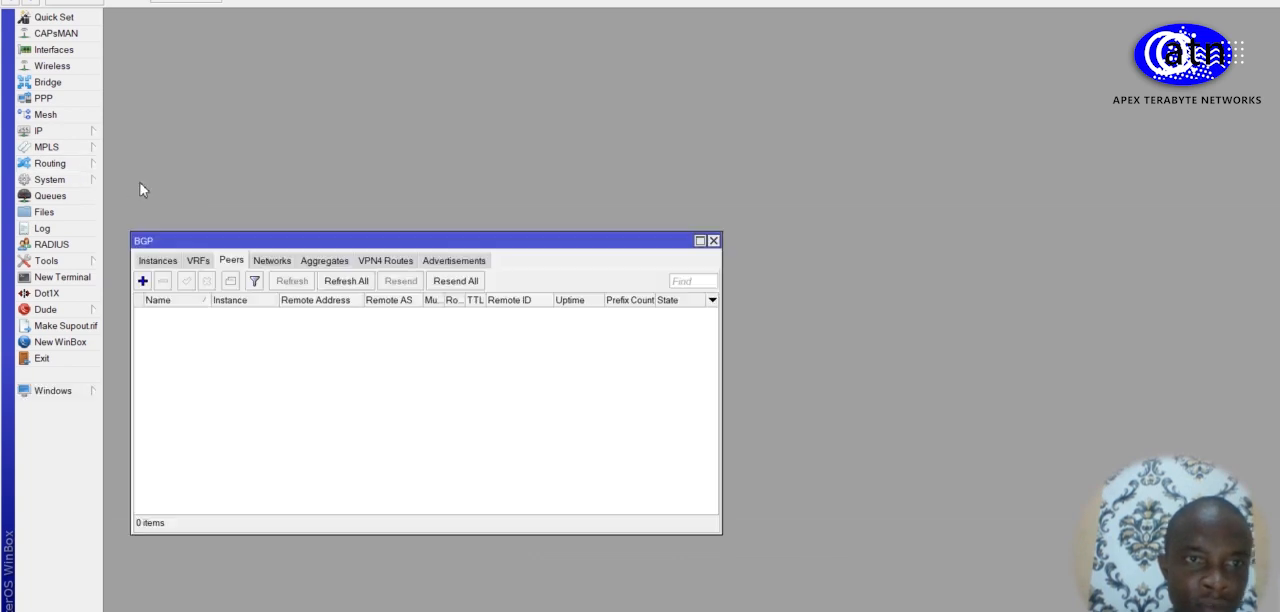
pyautogui.click(158, 262)
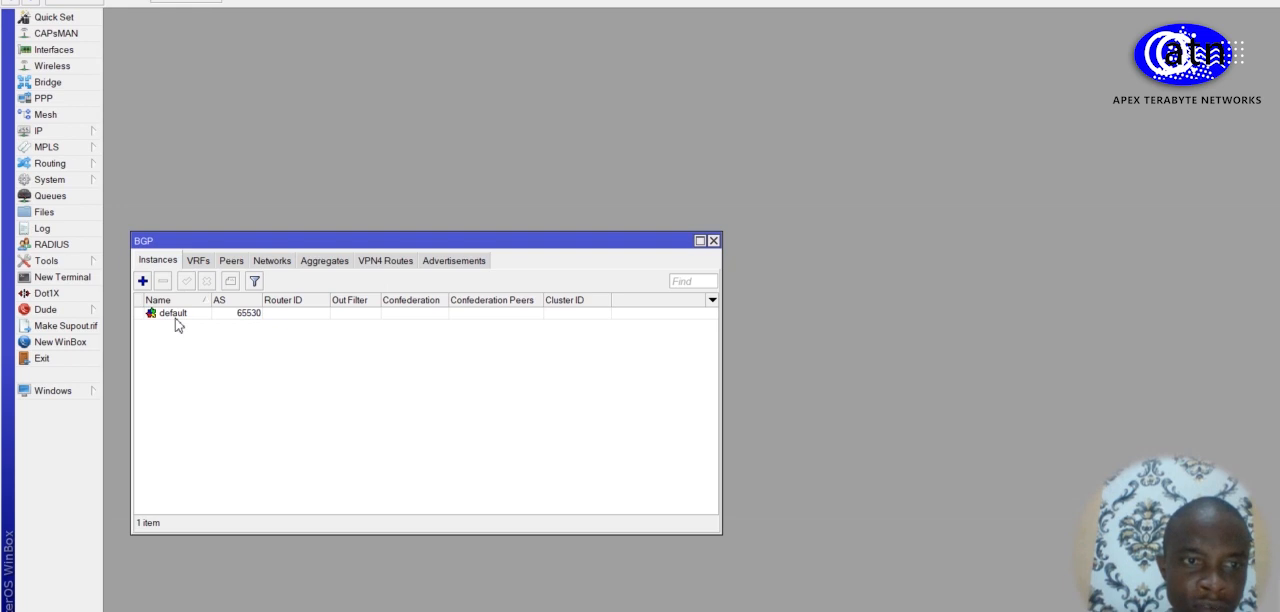
pyautogui.click(231, 262)
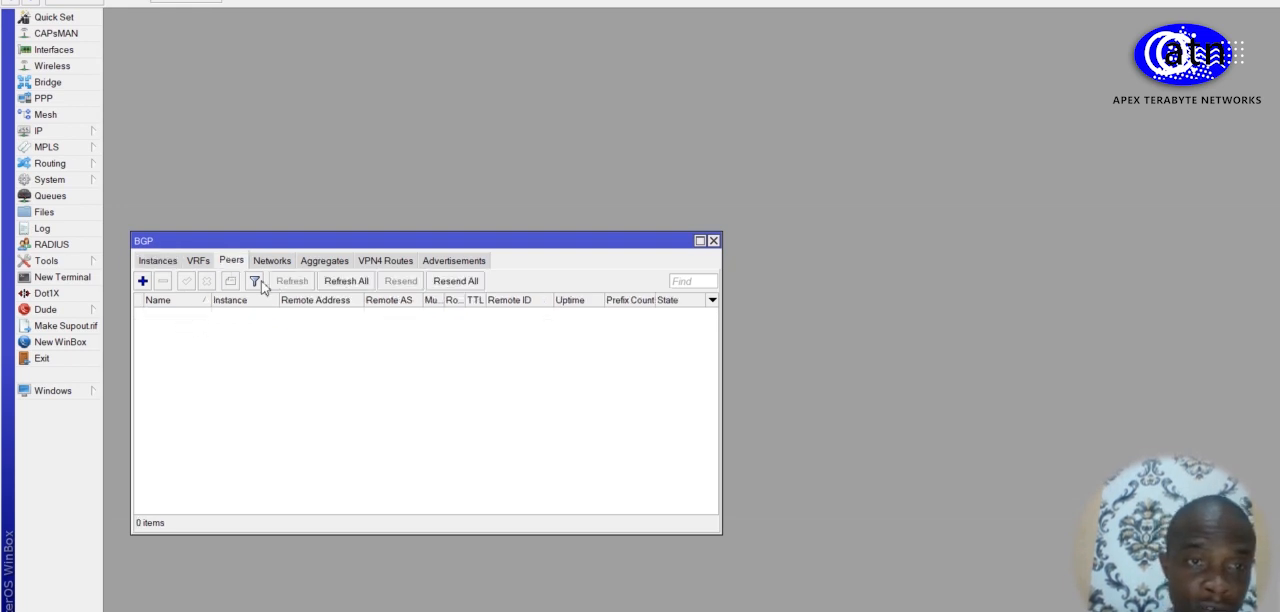
pyautogui.click(142, 281)
pyautogui.click(752, 109)
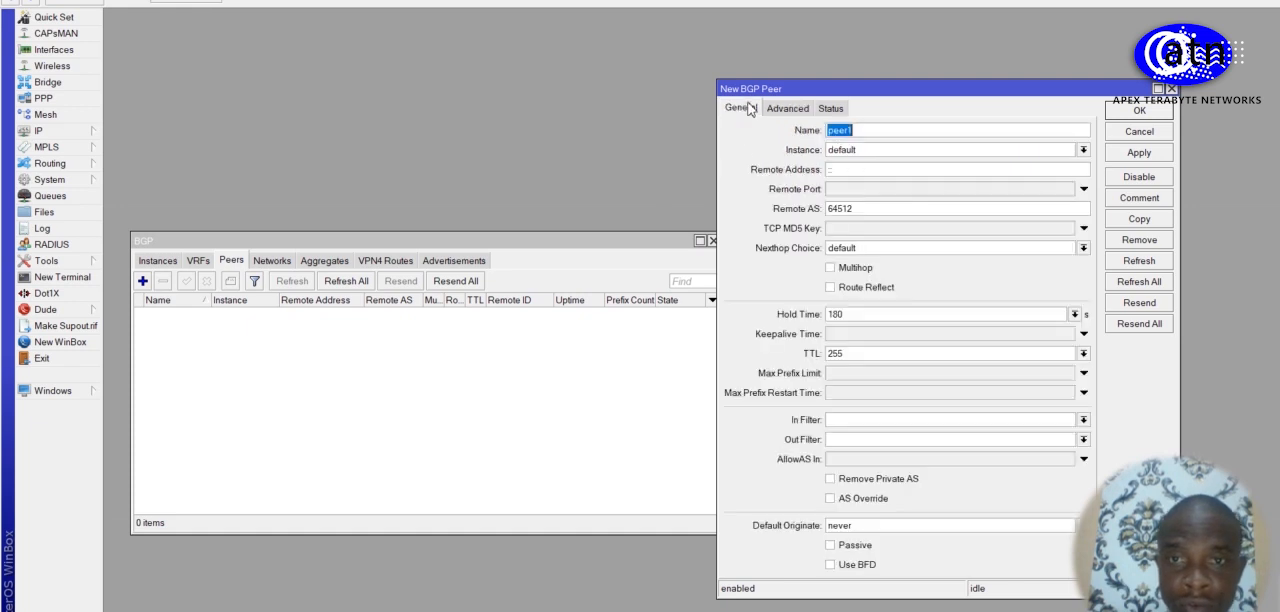
pyautogui.press('End')
pyautogui.press('BackSpace')
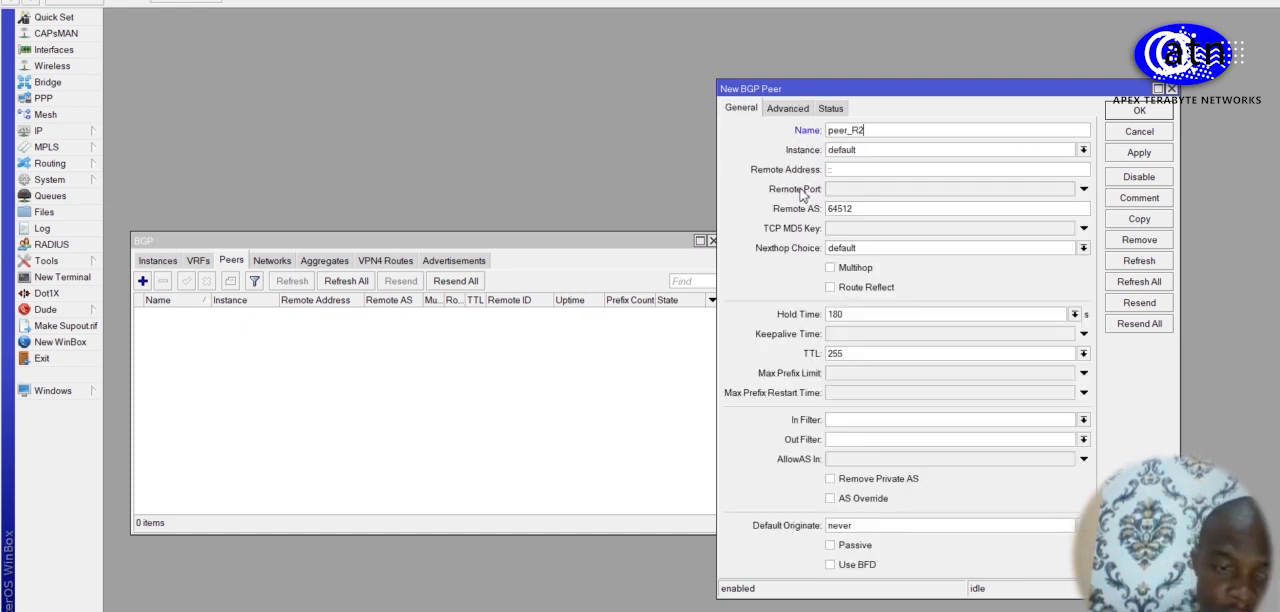
# Step: Set the new peer's remote address to 1.1.1.2 and its remote AS to 65530
pyautogui.click(848, 170)
pyautogui.write('1')
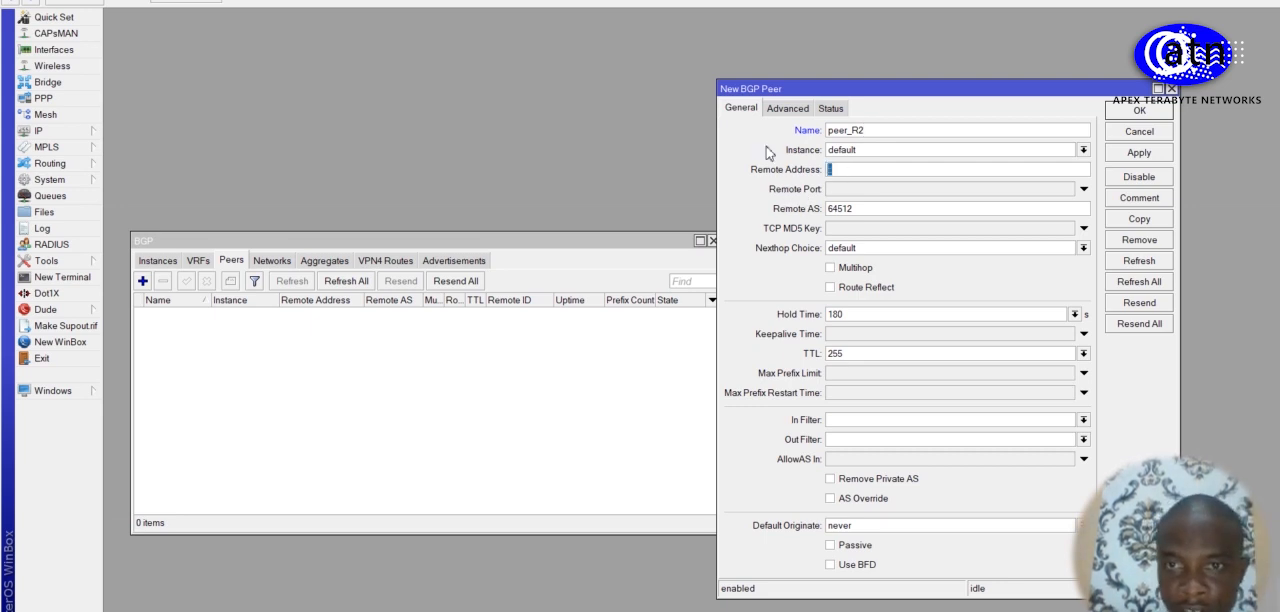
pyautogui.write('.1.1.')
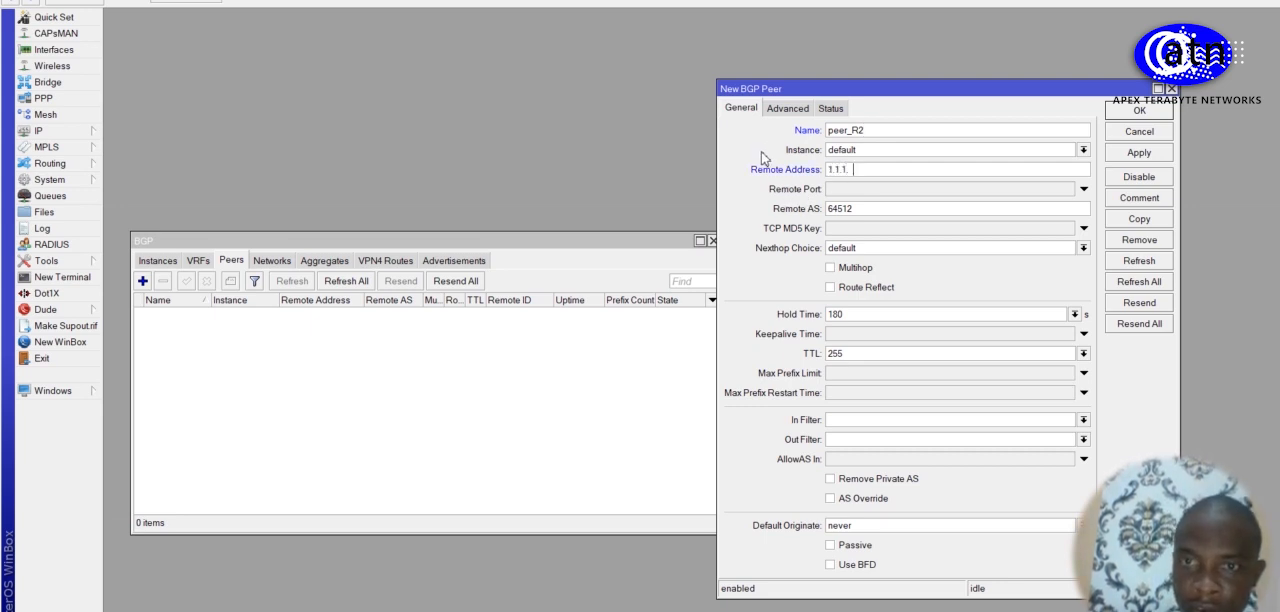
pyautogui.write('2')
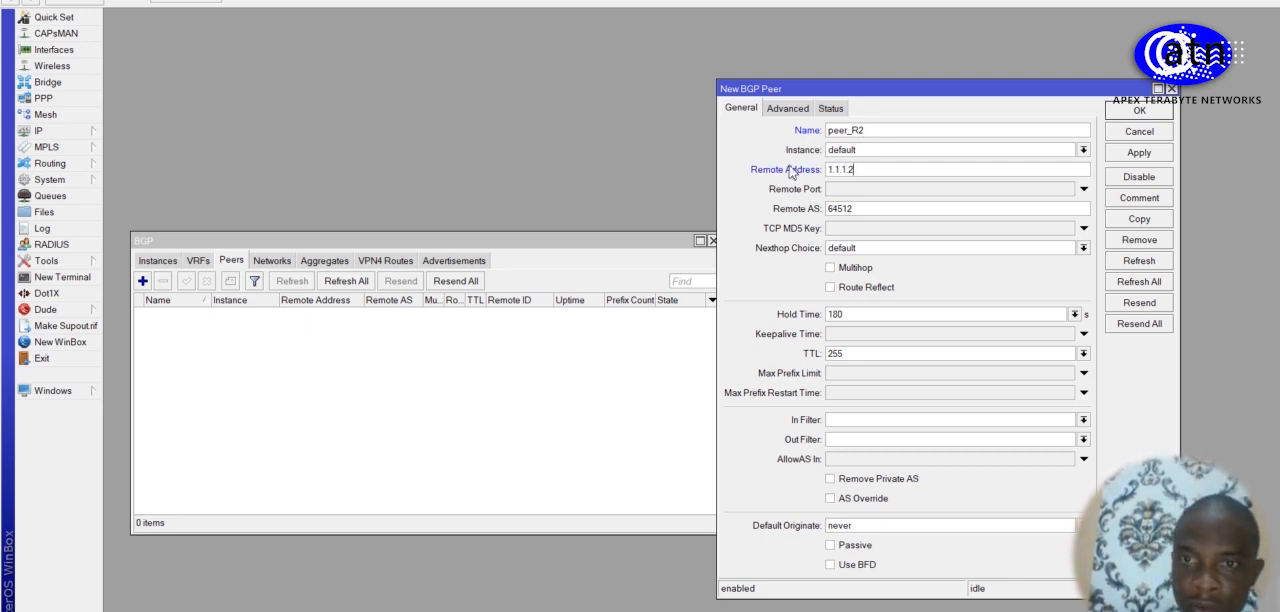
pyautogui.click(885, 207)
pyautogui.write('65530')
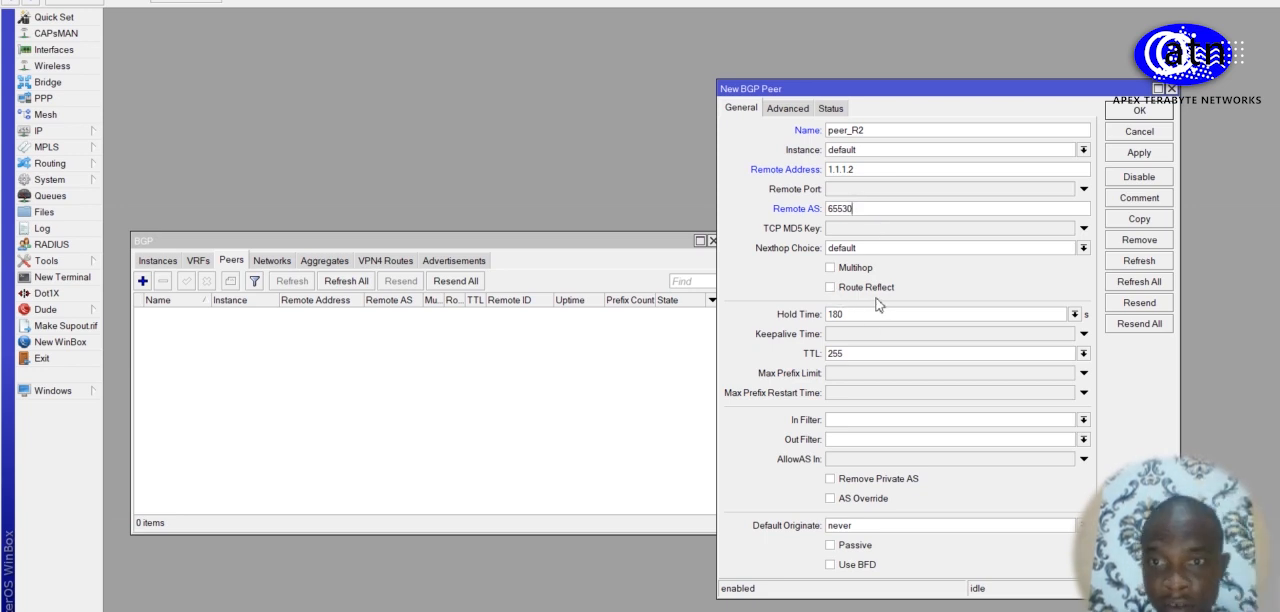
# Step: Enable the ipv6, l2vpn and vpn4 address families for peer_R2, set its update source to bridge1, and save it
pyautogui.click(803, 117)
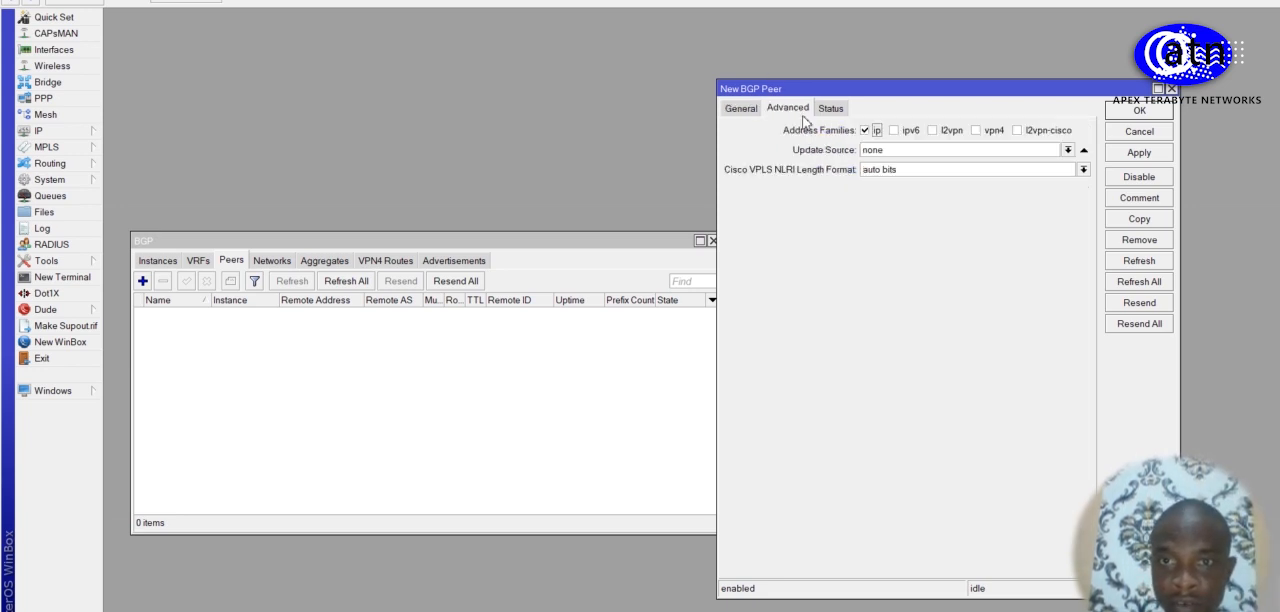
pyautogui.click(891, 137)
pyautogui.click(940, 134)
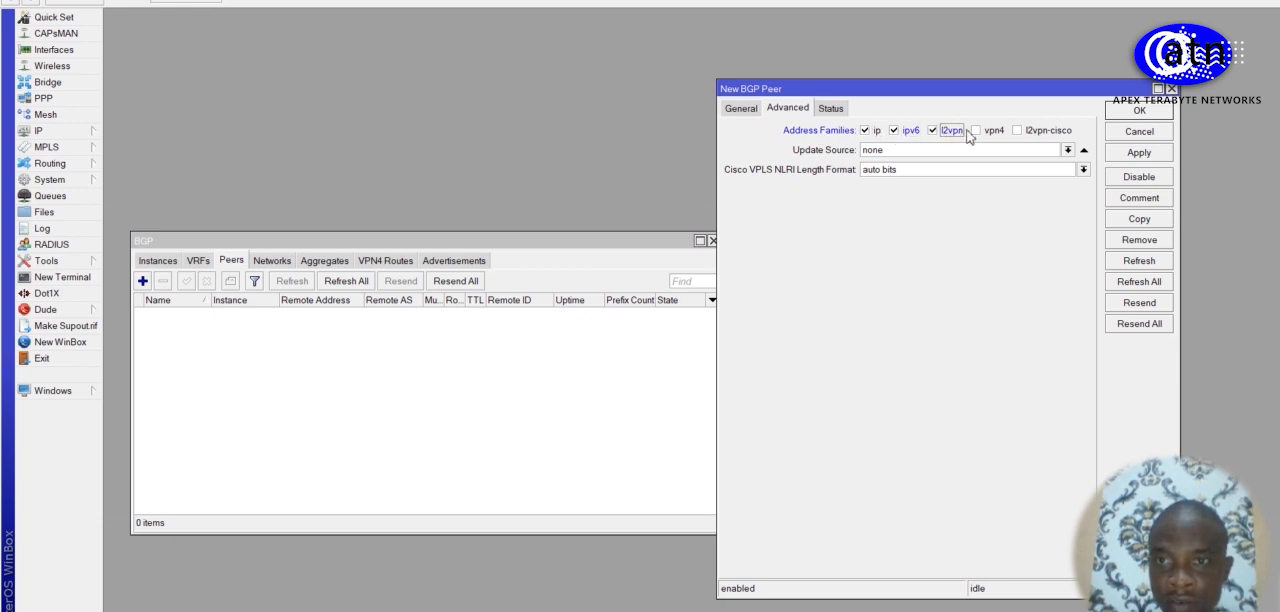
pyautogui.click(975, 131)
pyautogui.click(1067, 150)
pyautogui.click(1037, 163)
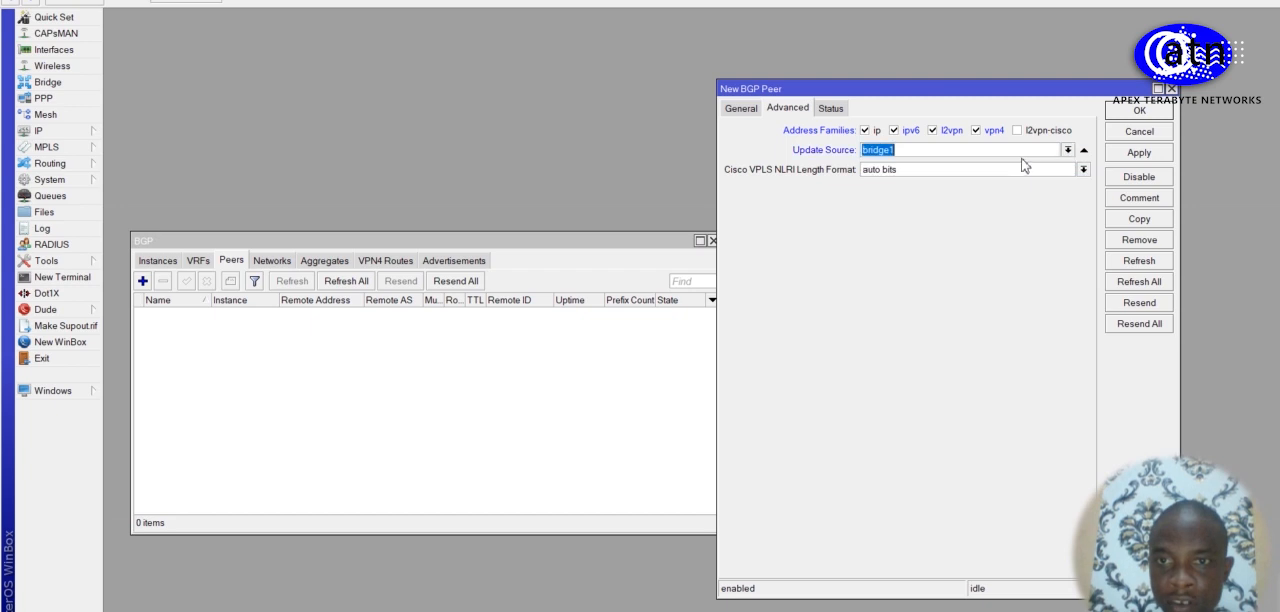
pyautogui.click(1160, 153)
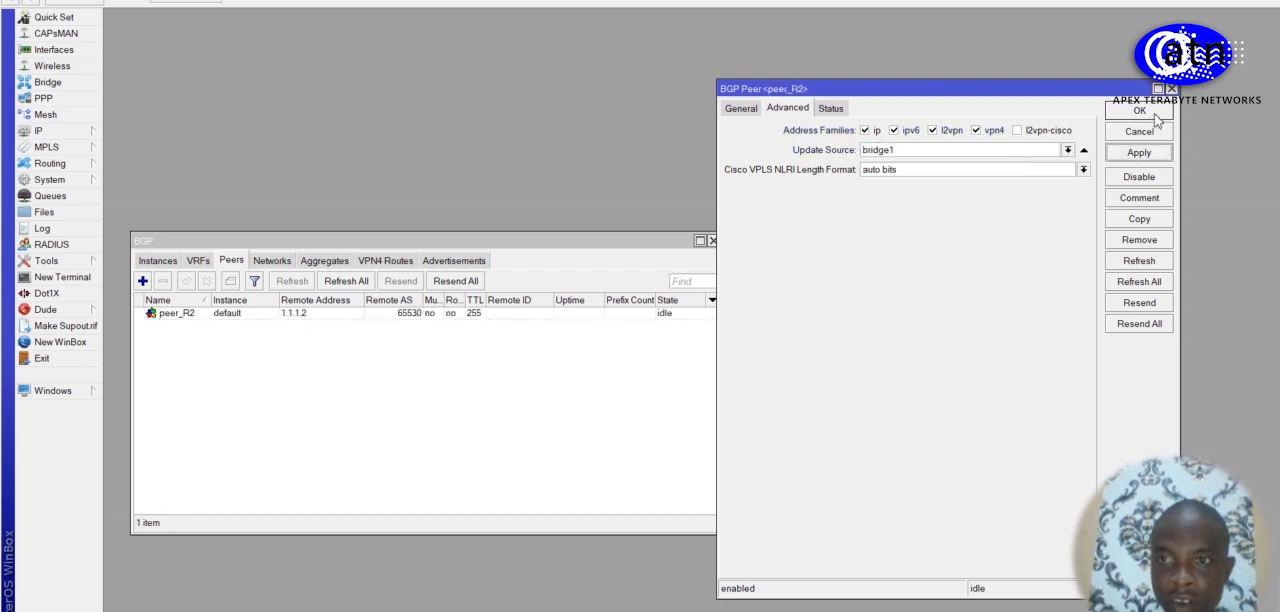
pyautogui.click(1153, 112)
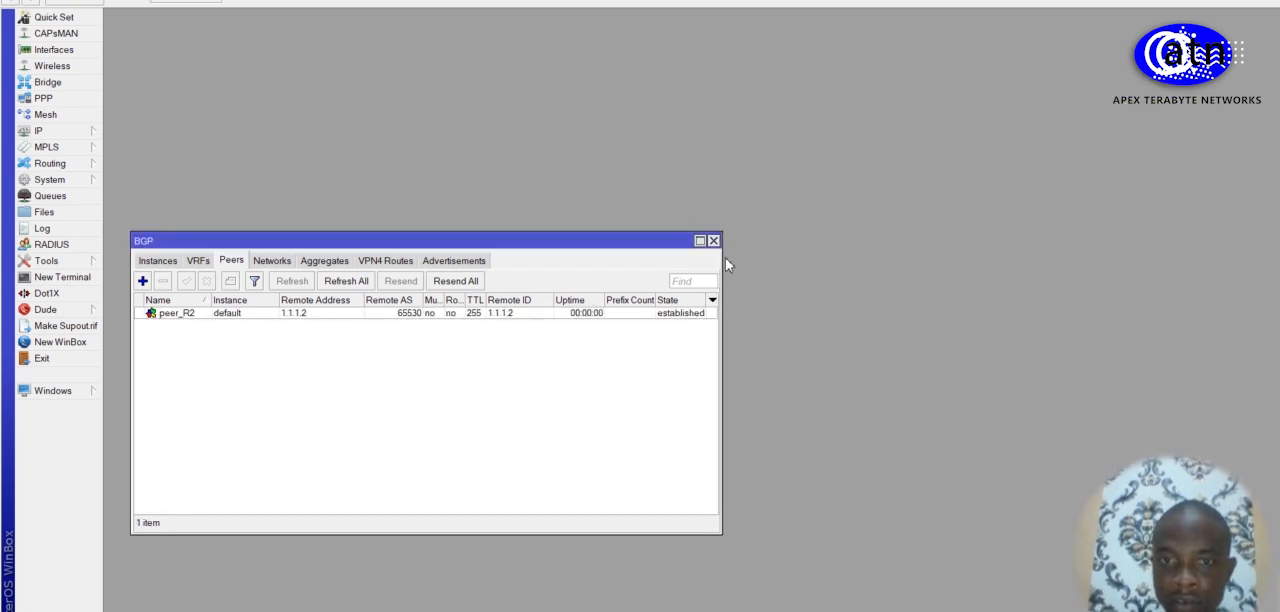
# Step: Widen R4's BGP window to fit all peer columns and move it higher in the workspace
pyautogui.moveTo(722, 257); pyautogui.dragTo(871, 257)
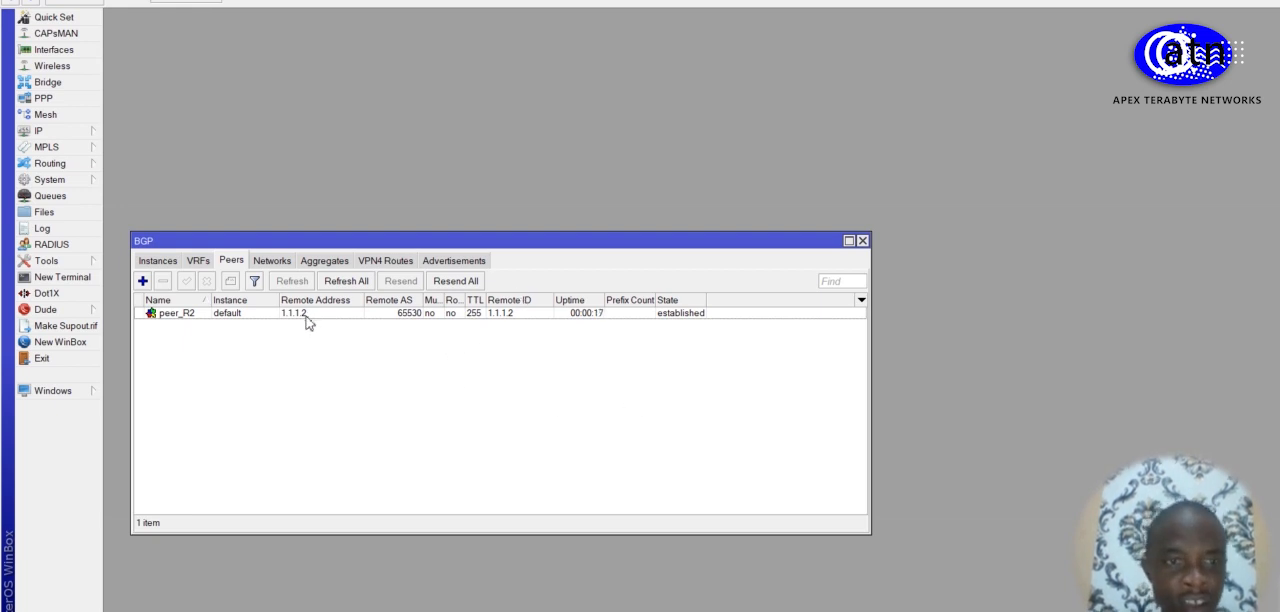
pyautogui.moveTo(686, 245); pyautogui.dragTo(712, 26)
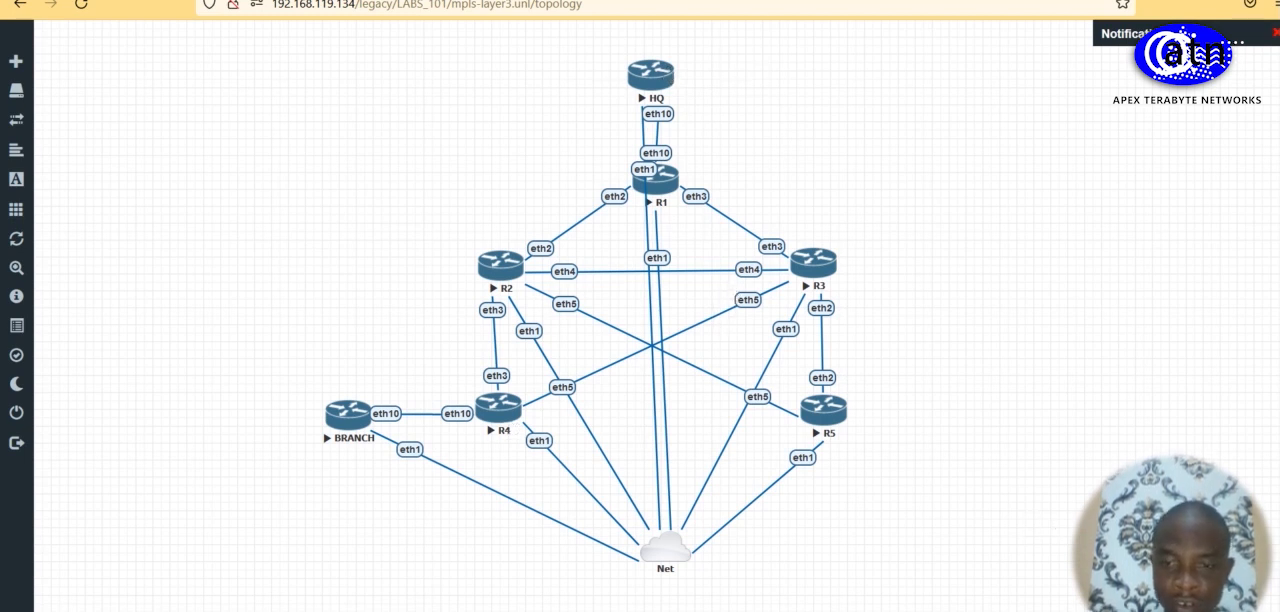
# Step: Switch to R1's WinBox session and check its OSPF instances and interfaces
pyautogui.moveTo(683, 611)
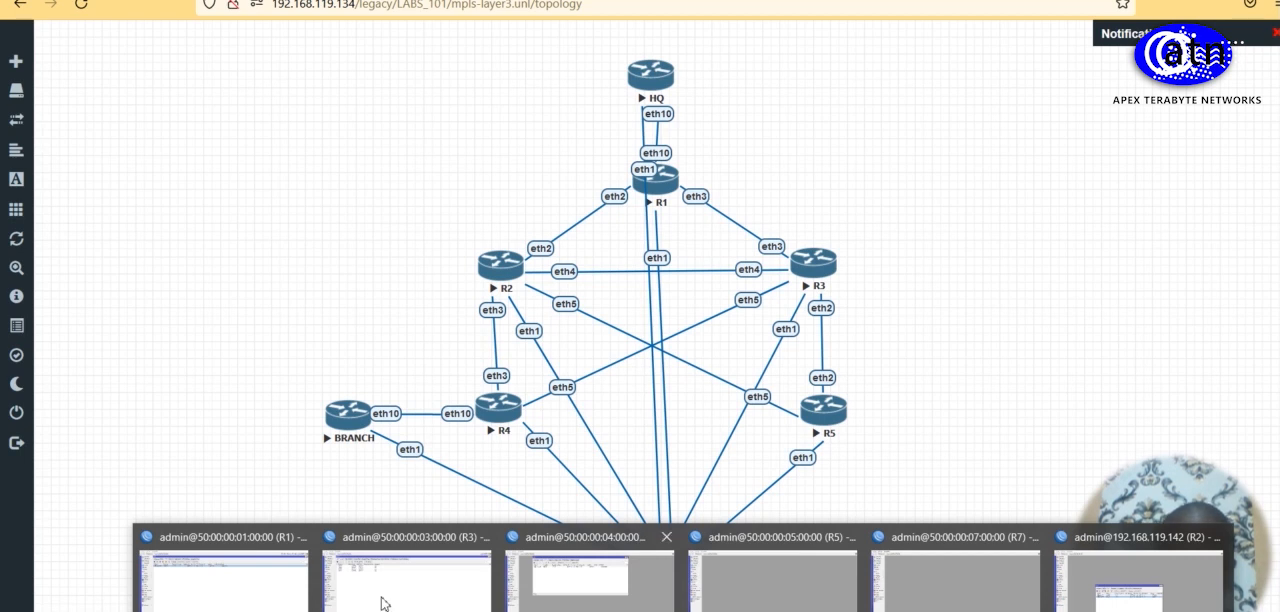
pyautogui.click(218, 598)
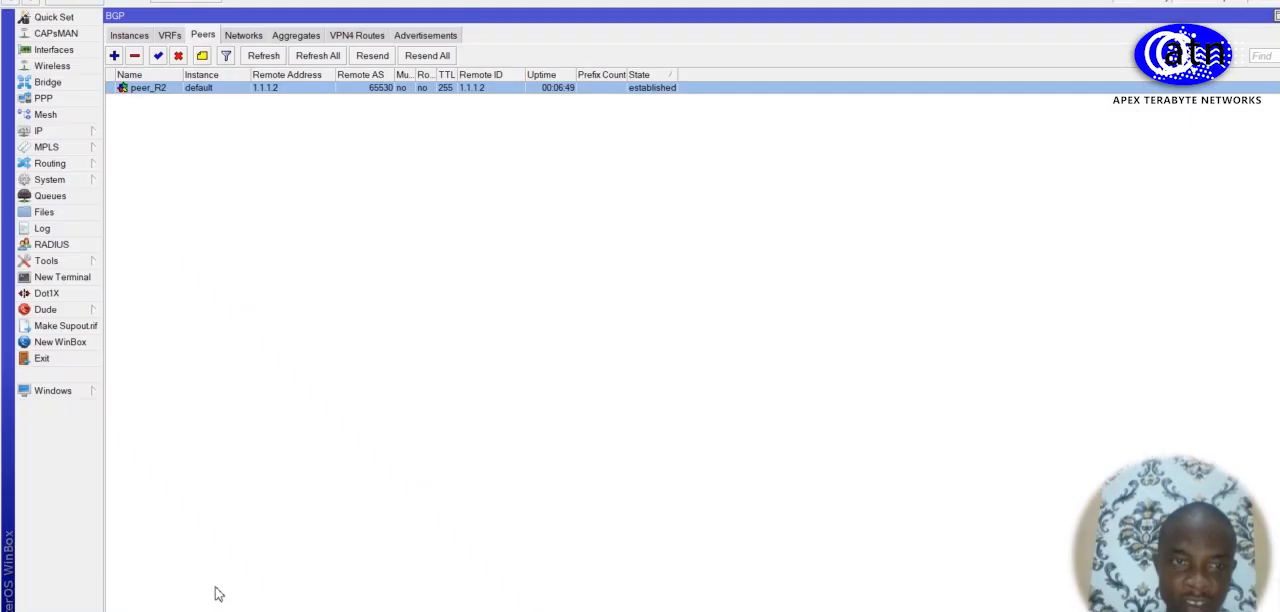
pyautogui.click(80, 164)
pyautogui.click(140, 231)
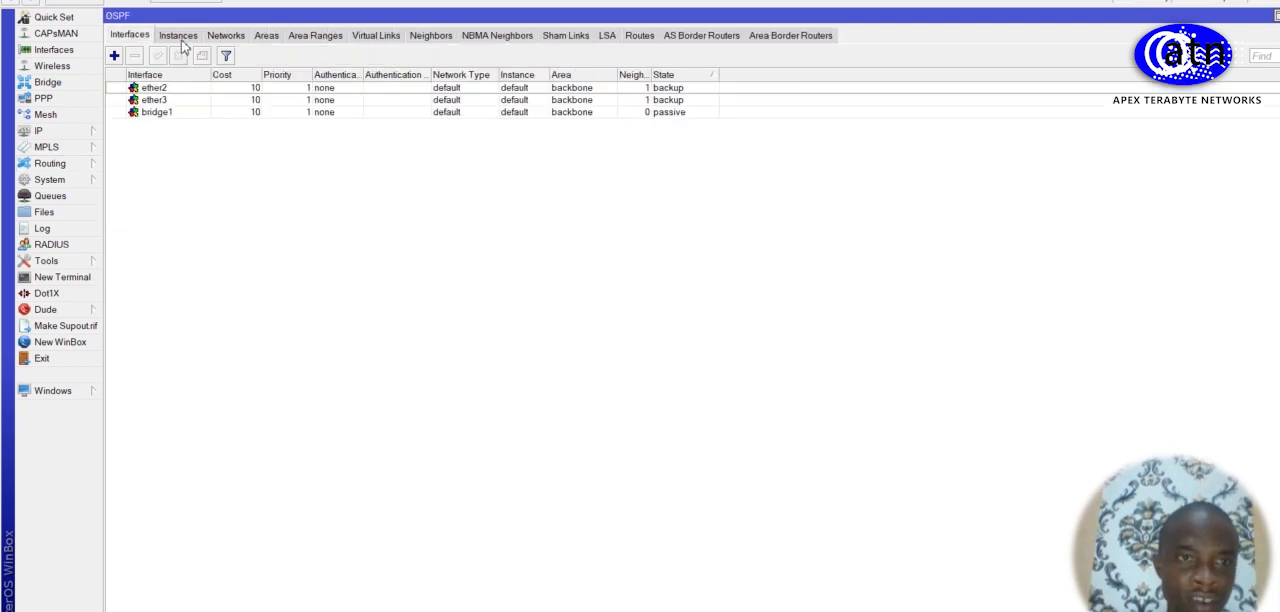
pyautogui.click(180, 38)
pyautogui.click(137, 38)
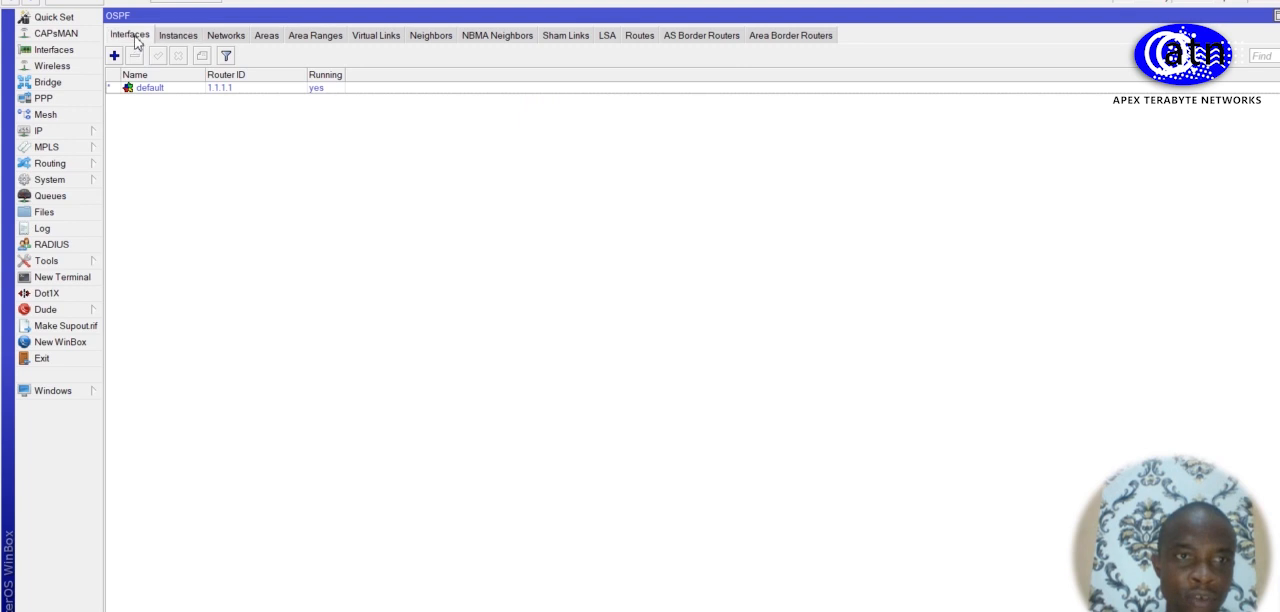
# Step: Start a new VRF in R1's IP route settings with the routing mark TO_HQ
pyautogui.click(68, 135)
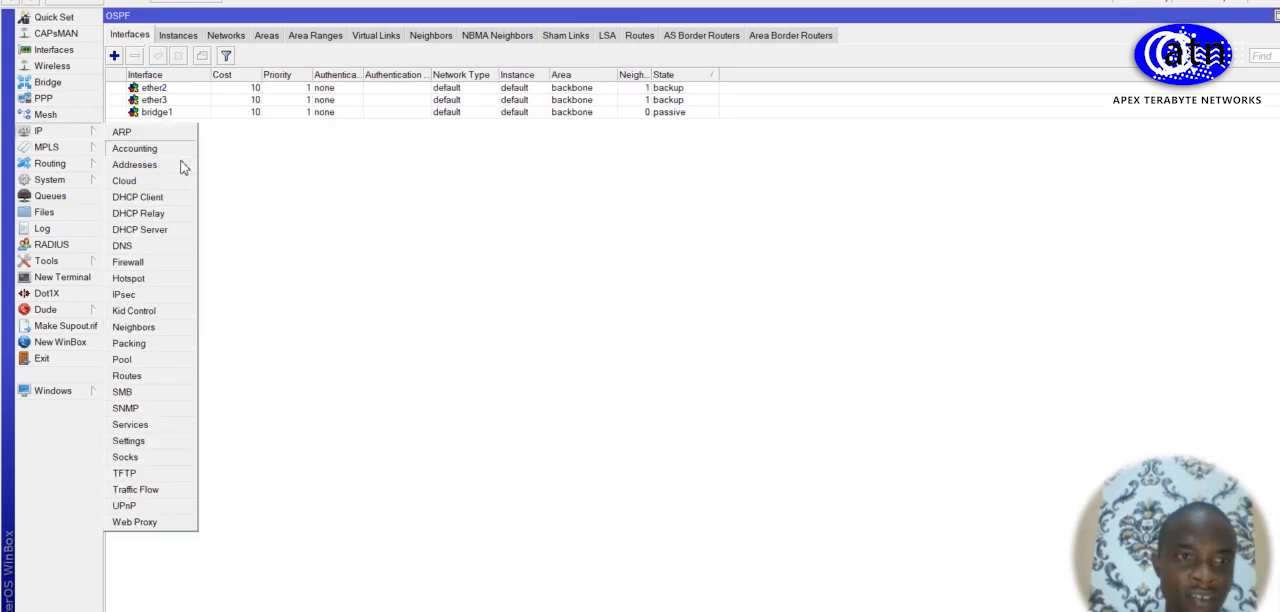
pyautogui.click(155, 378)
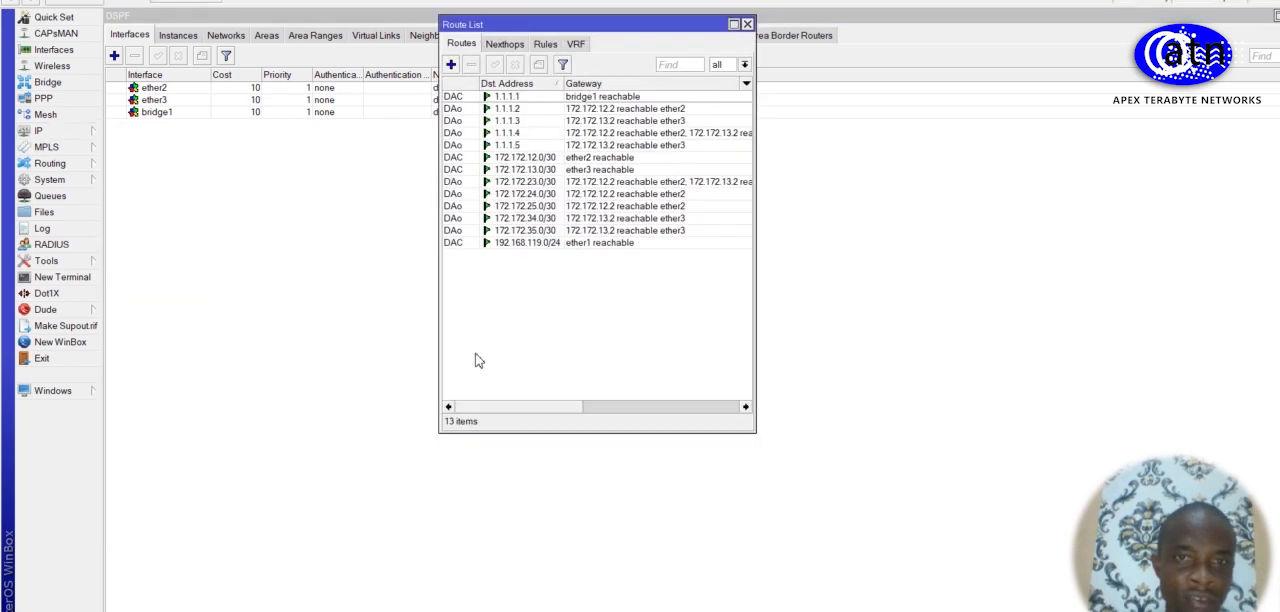
pyautogui.click(576, 44)
pyautogui.click(451, 64)
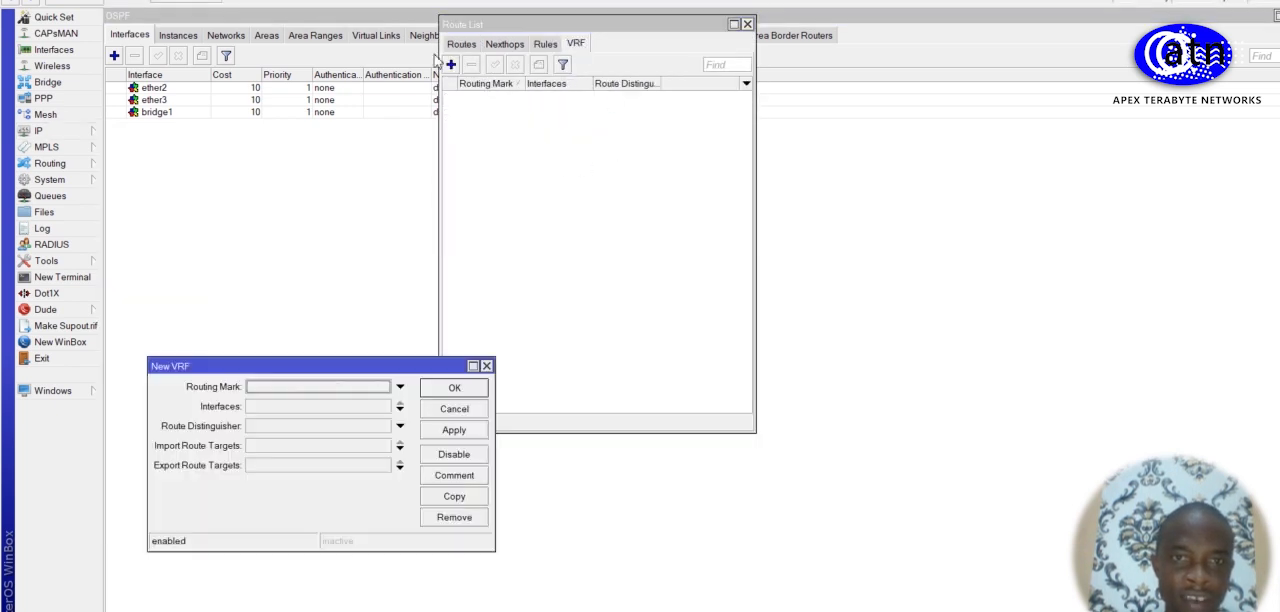
pyautogui.click(306, 390)
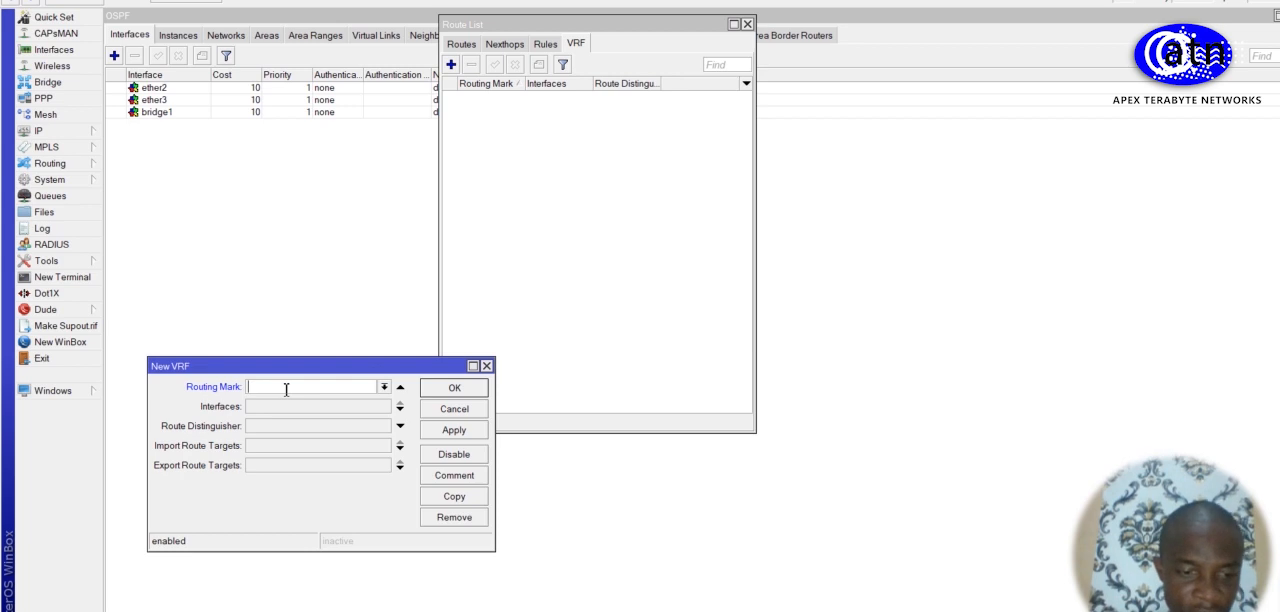
pyautogui.write('TO_')
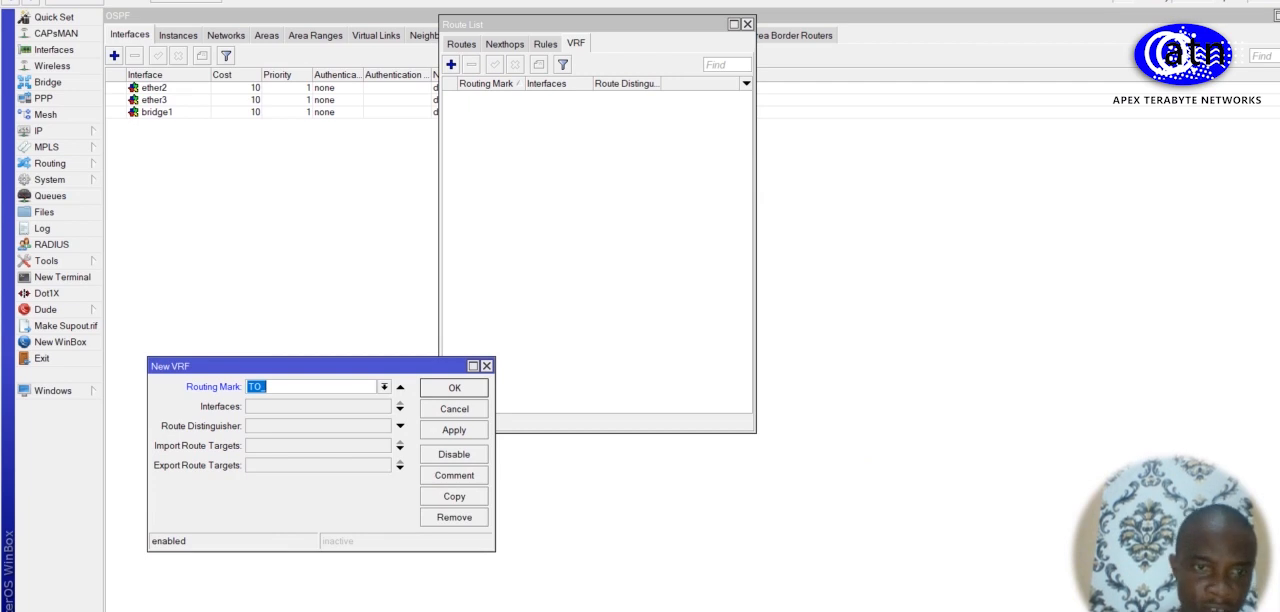
pyautogui.click(306, 391)
pyautogui.write('HQ')
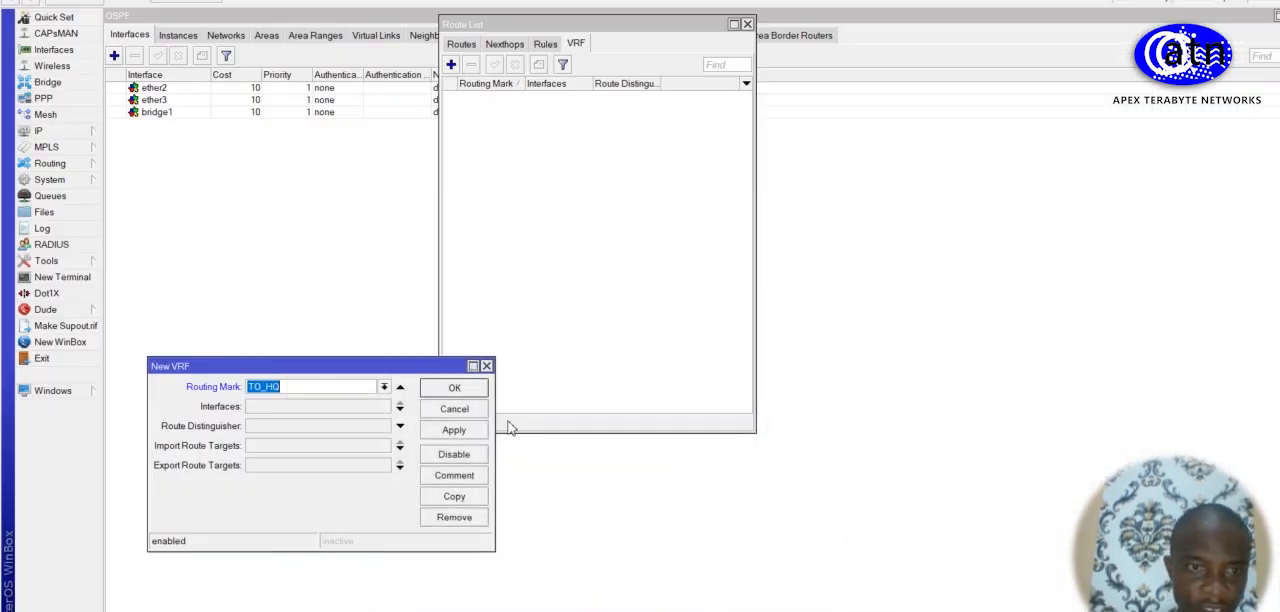
# Step: Assign interface ether10 to the new VRF and set its route distinguisher to 1.1.1.1:1
pyautogui.click(320, 410)
pyautogui.click(384, 406)
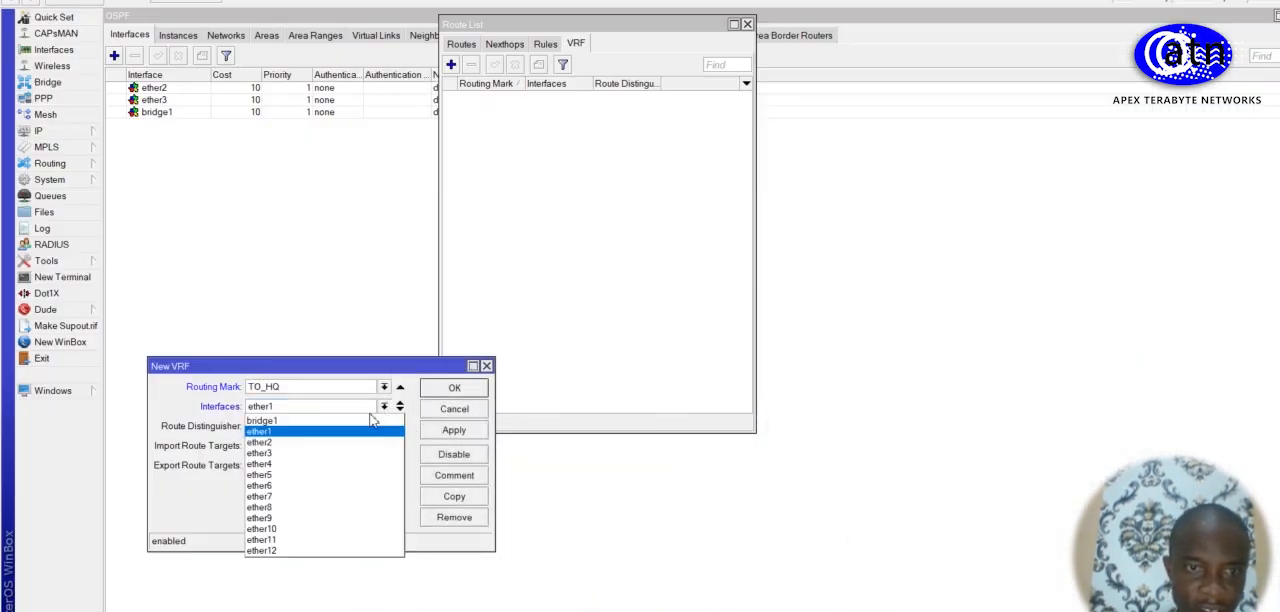
pyautogui.click(314, 527)
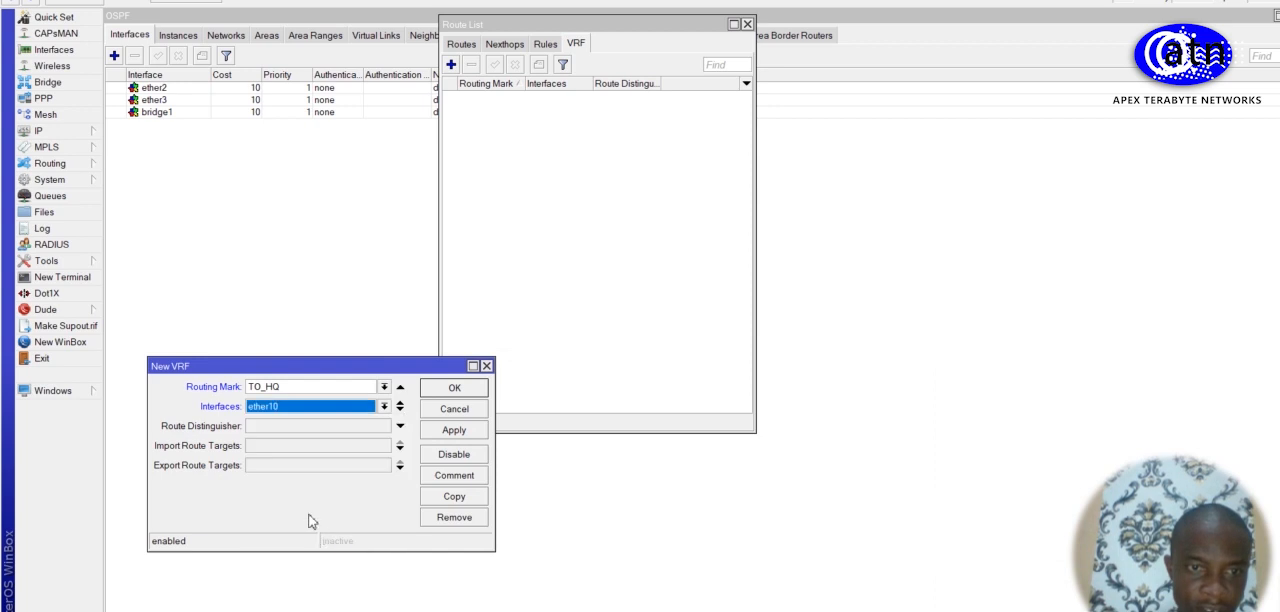
pyautogui.click(263, 427)
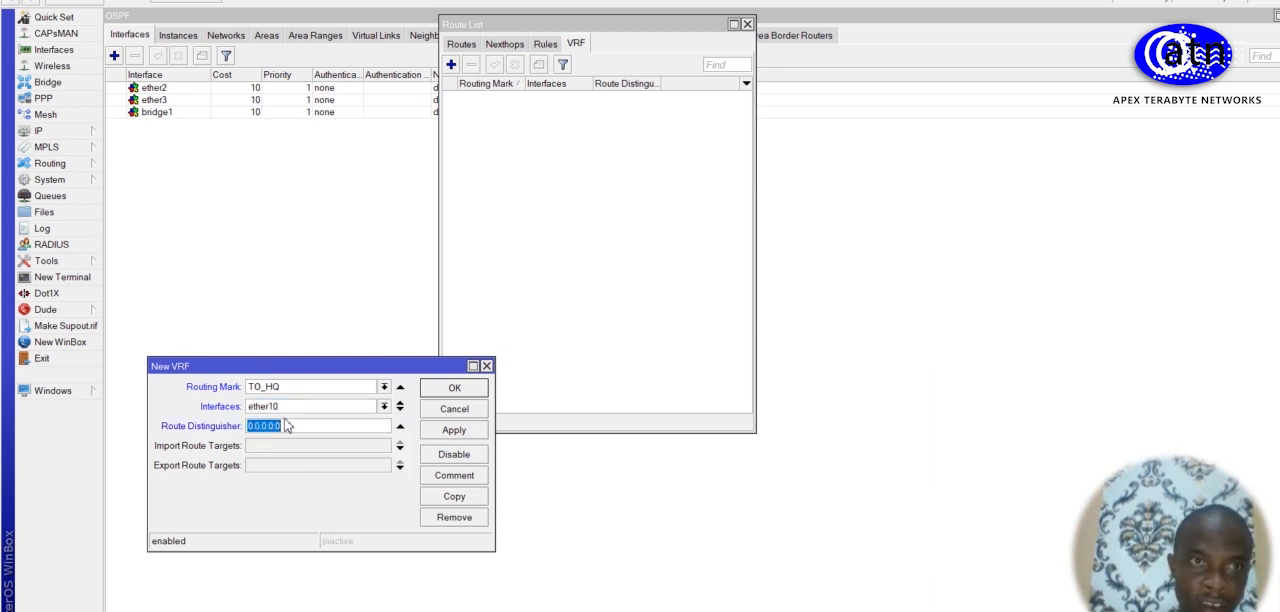
pyautogui.click(275, 429)
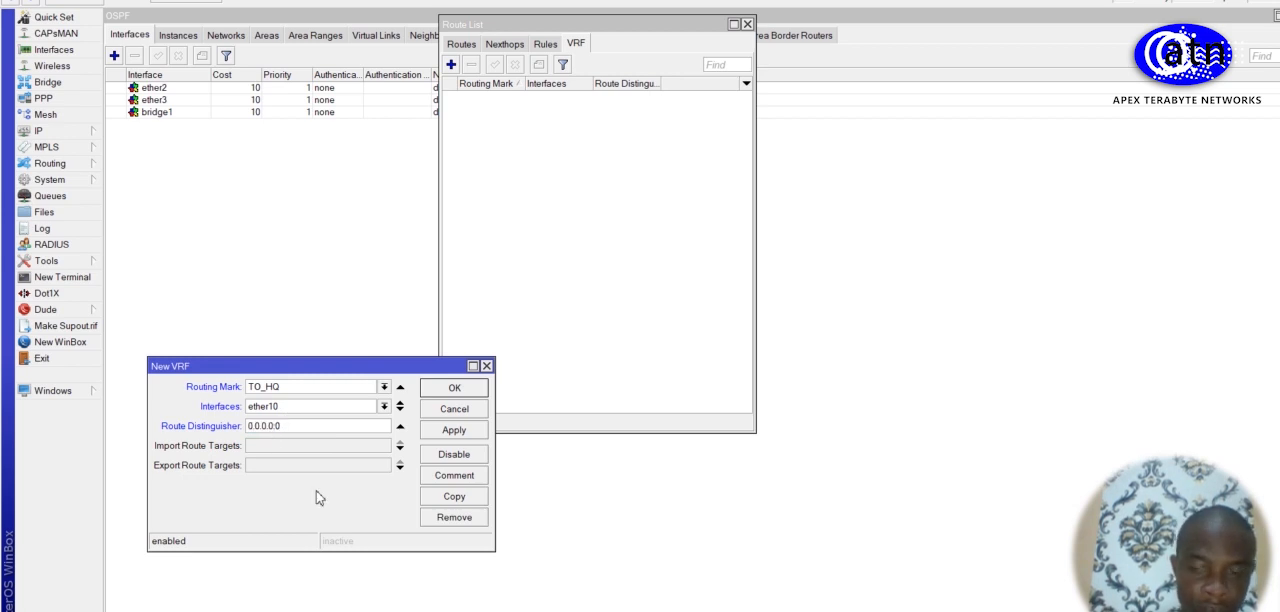
pyautogui.press('BackSpace')
pyautogui.press('BackSpace')
pyautogui.press('BackSpace')
pyautogui.press('BackSpace')
pyautogui.press('BackSpace')
pyautogui.press('BackSpace')
pyautogui.write('1.1.1.1:1')
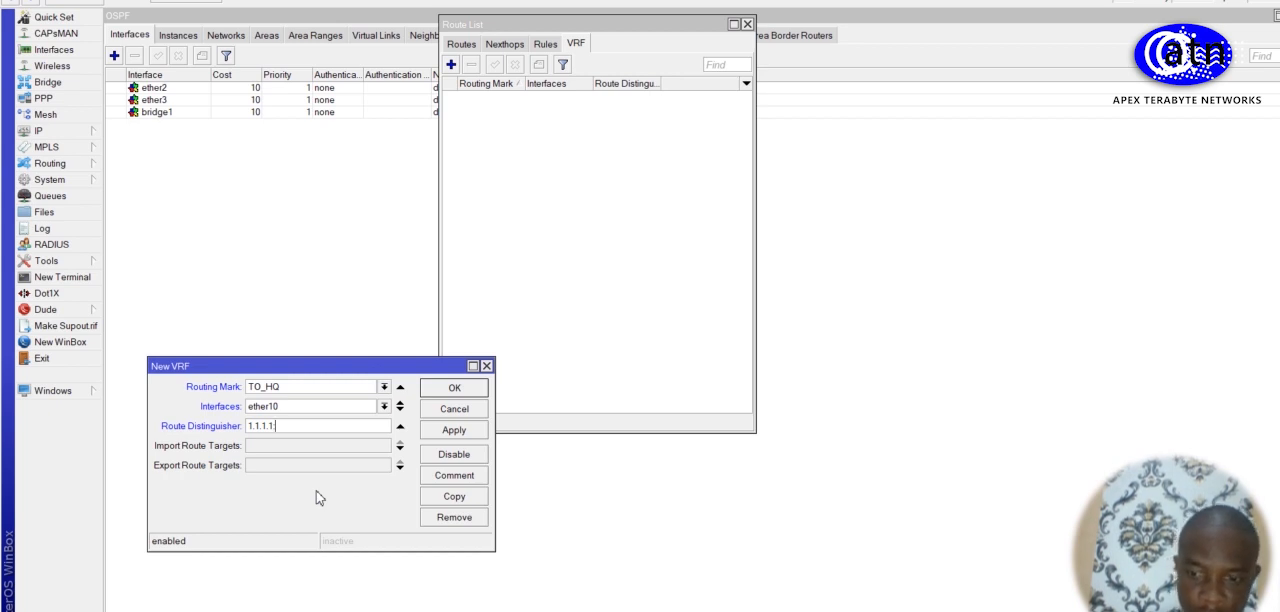
# Step: Enable import and export route targets for the TO_HQ VRF and set the export target to 1:1
pyautogui.click(260, 446)
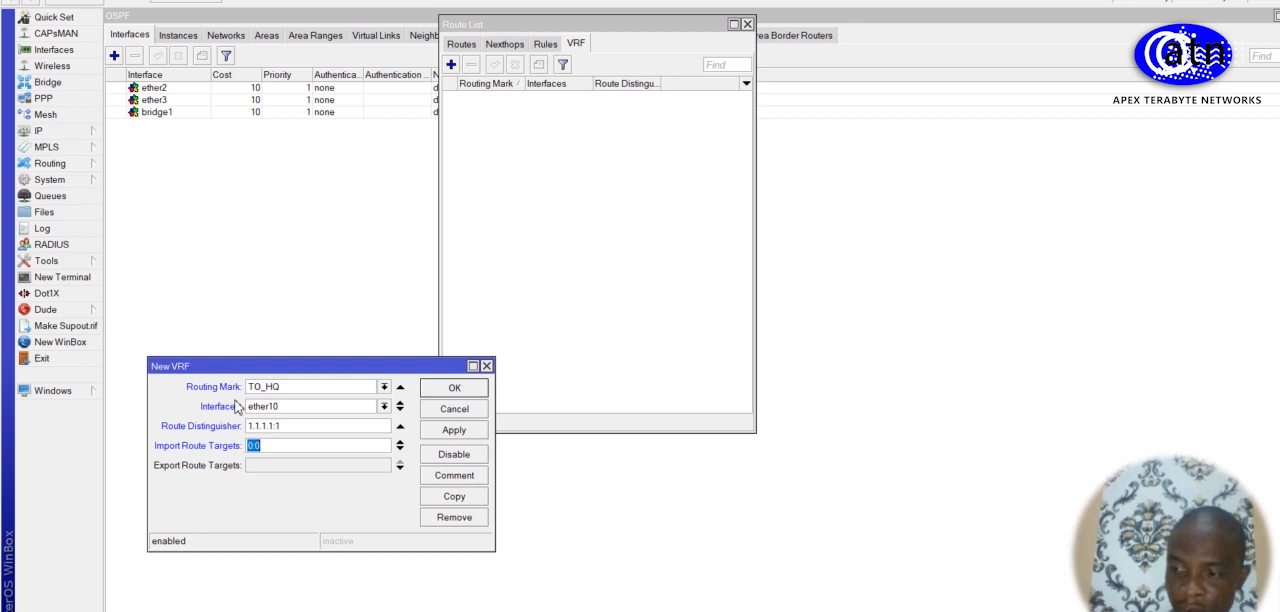
pyautogui.click(282, 466)
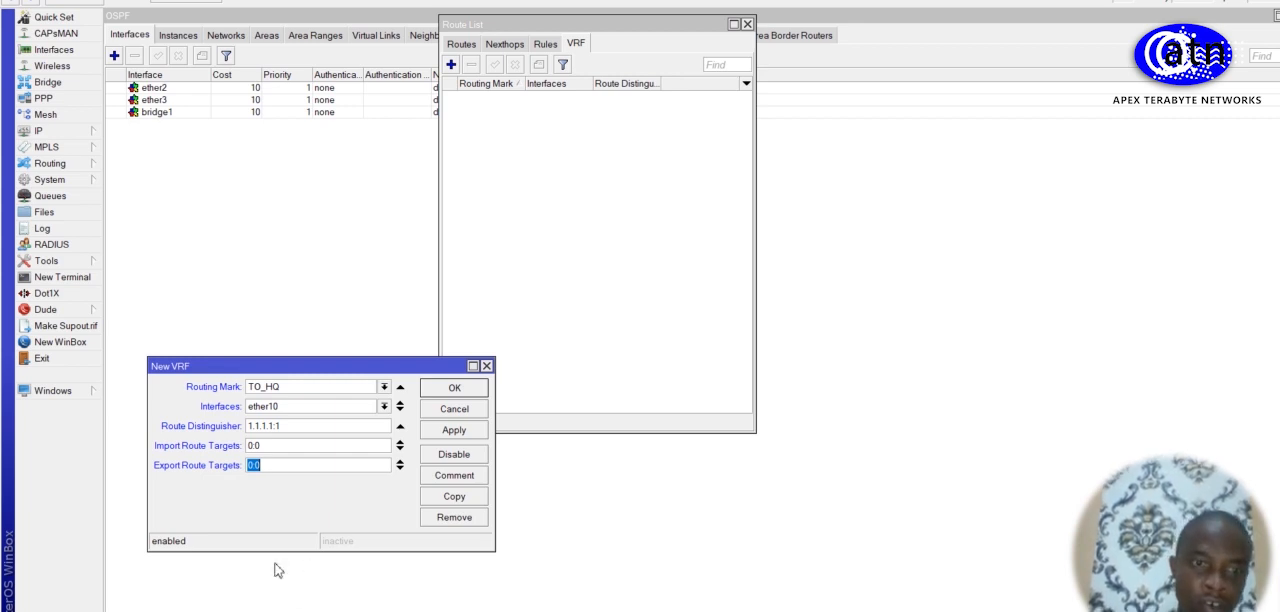
pyautogui.click(325, 467)
pyautogui.press('BackSpace')
pyautogui.press('BackSpace')
pyautogui.press('BackSpace')
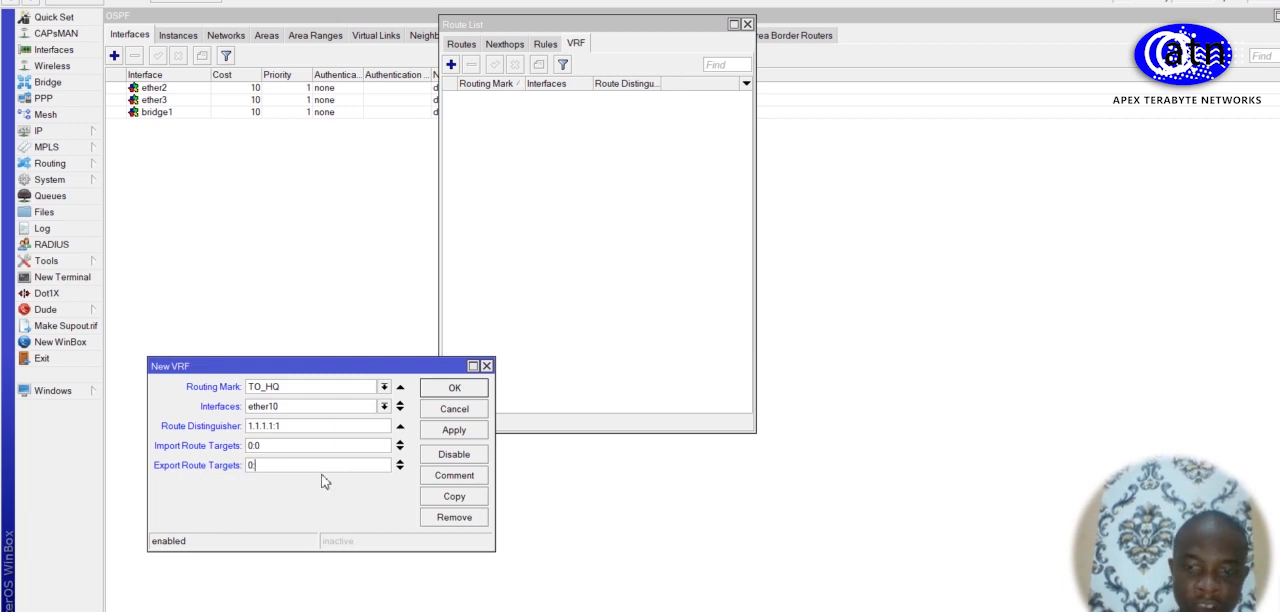
pyautogui.write('1.1')
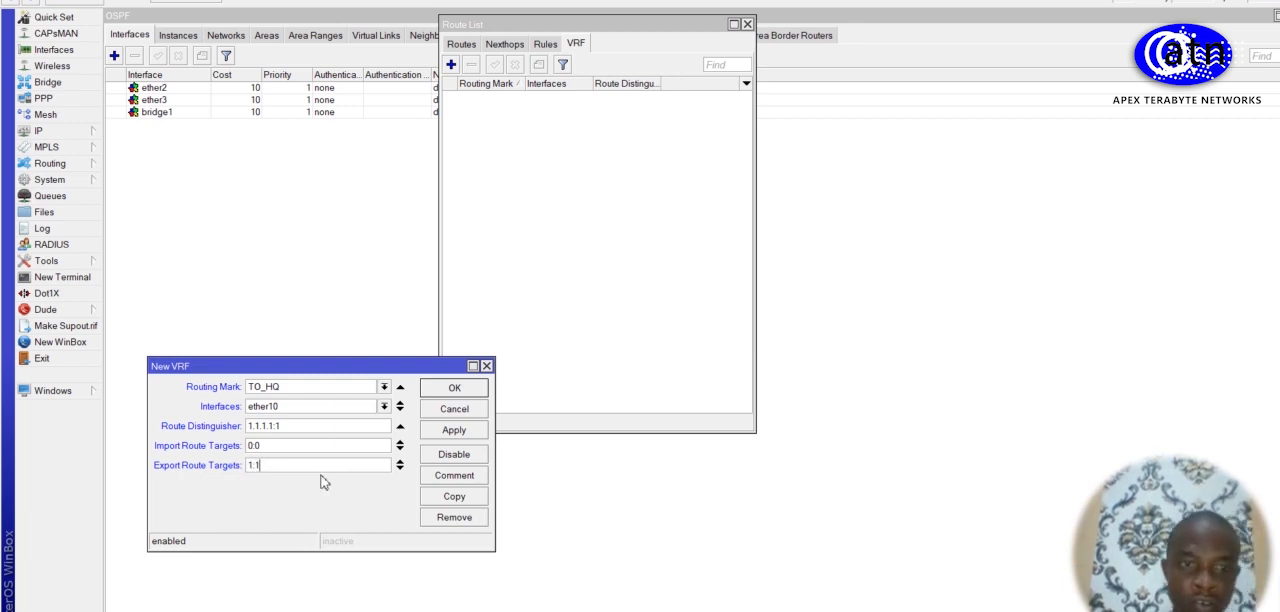
# Step: Set the TO_HQ VRF's import route target to 1:4, save it, and return to R1's routes
pyautogui.click(320, 445)
pyautogui.press('BackSpace')
pyautogui.press('BackSpace')
pyautogui.press('BackSpace')
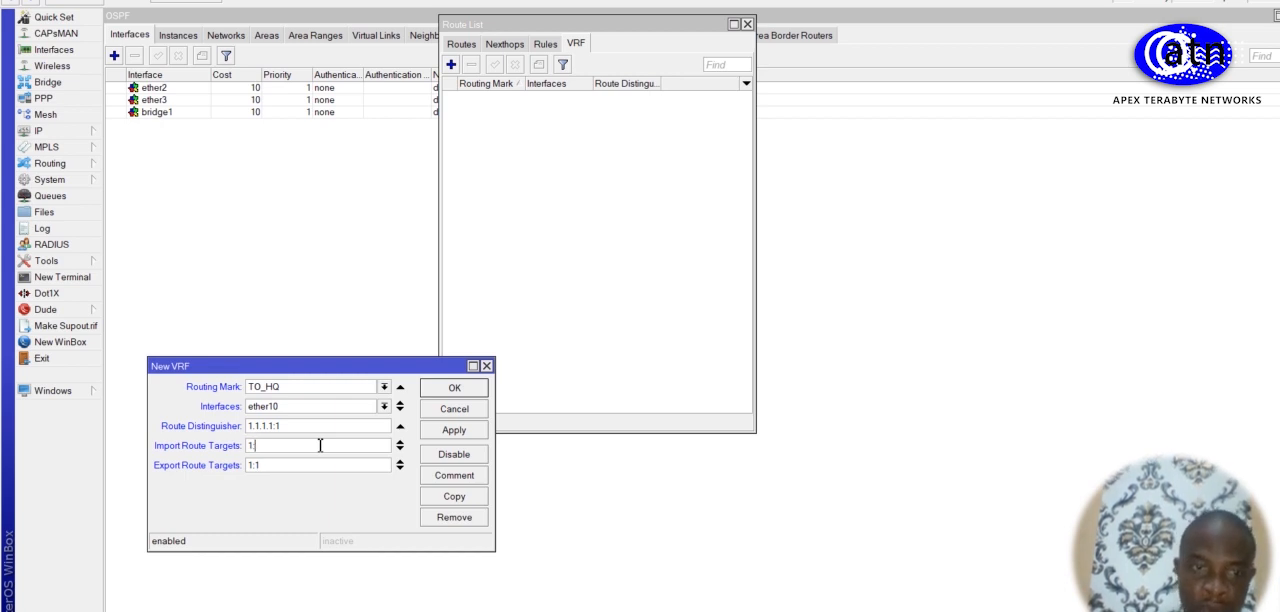
pyautogui.write('1:4')
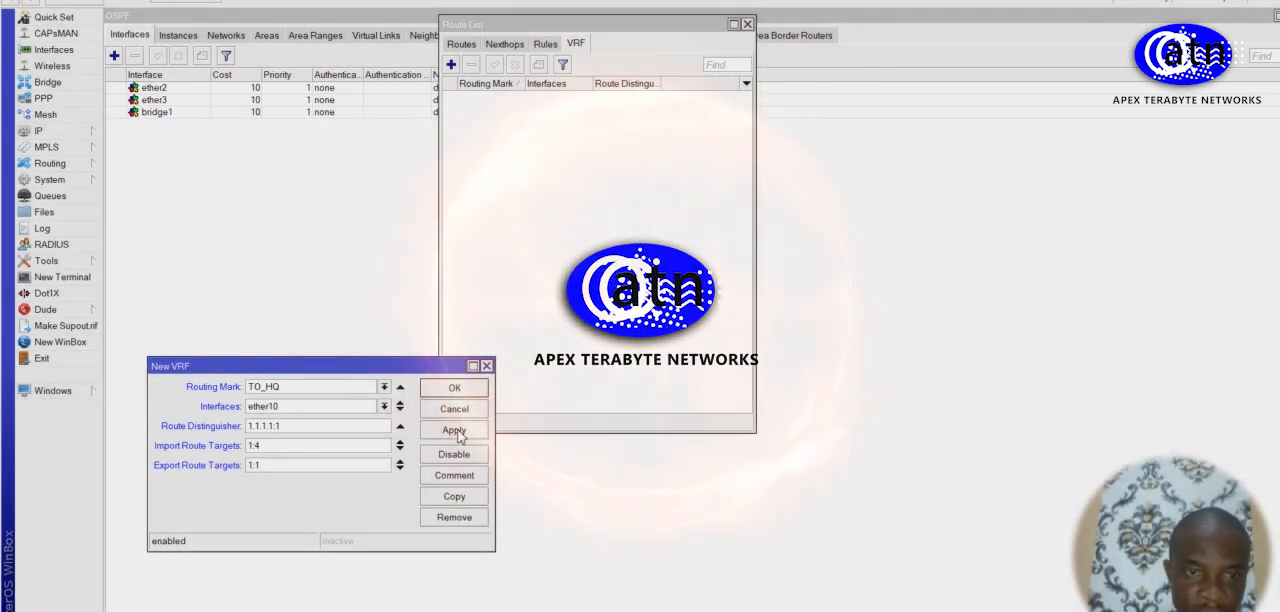
pyautogui.click(456, 432)
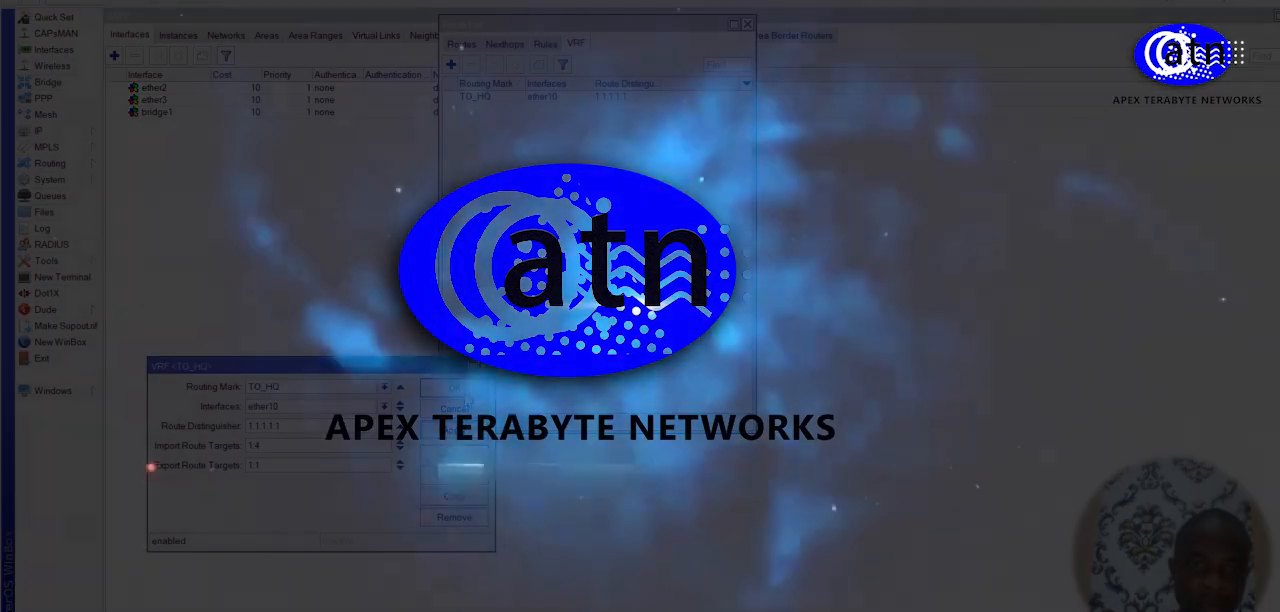
pyautogui.click(458, 391)
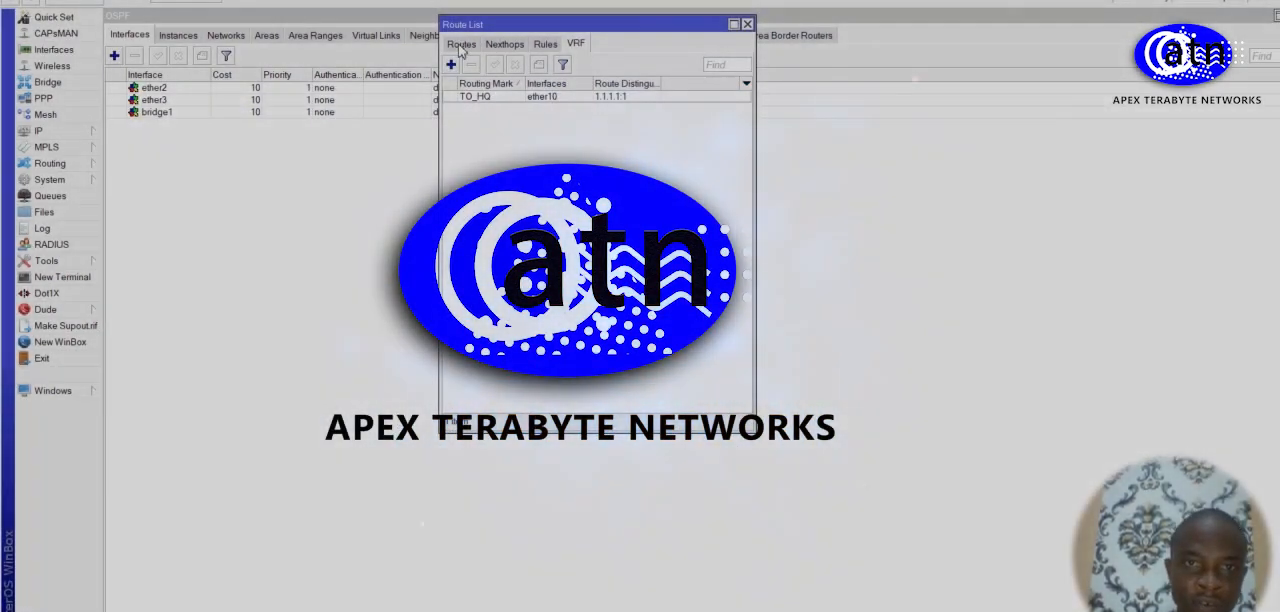
pyautogui.click(462, 45)
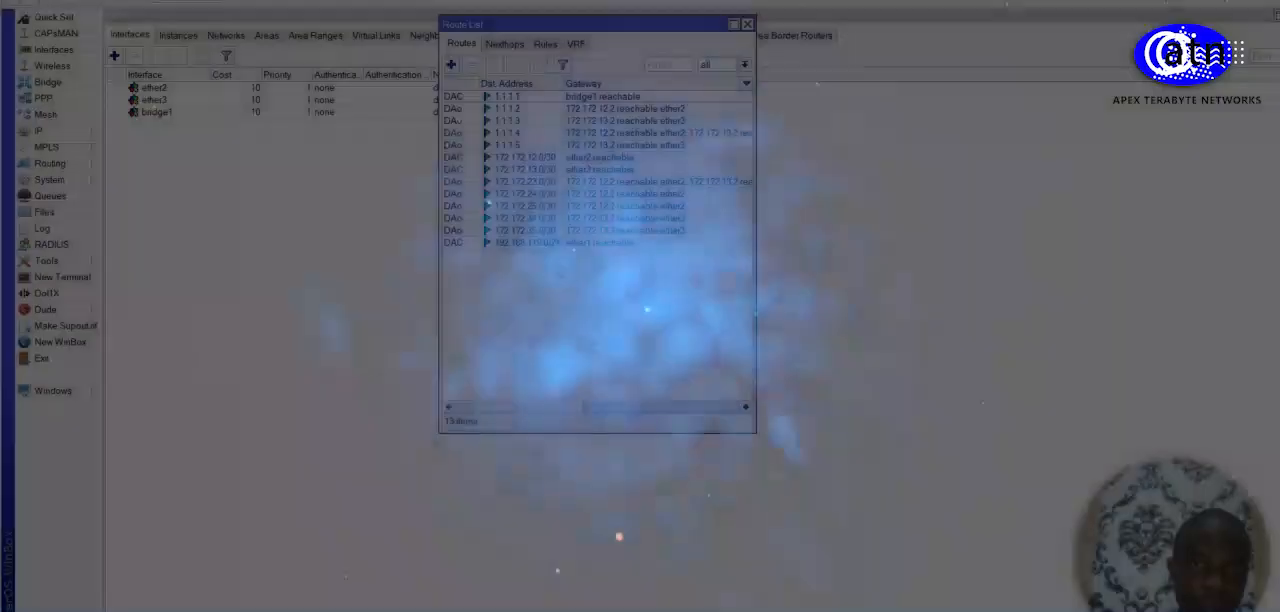